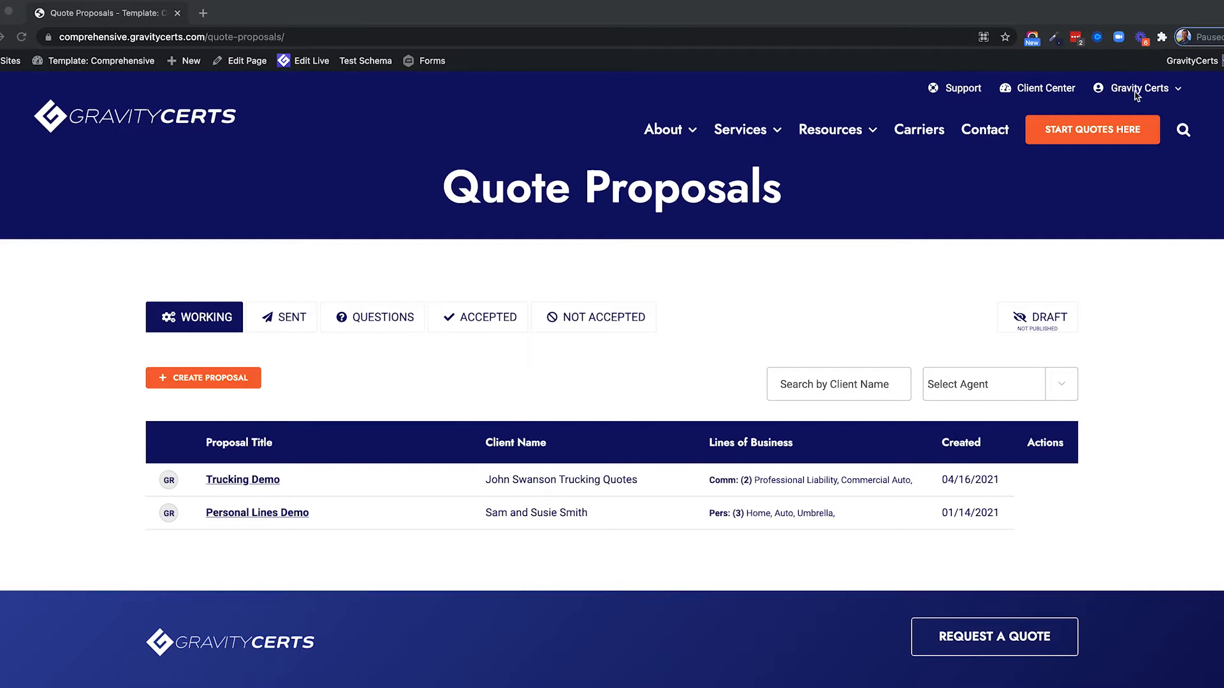
# Show the + New submenu in the admin bar from the Quote Proposals page.
pyautogui.click(1136, 89)
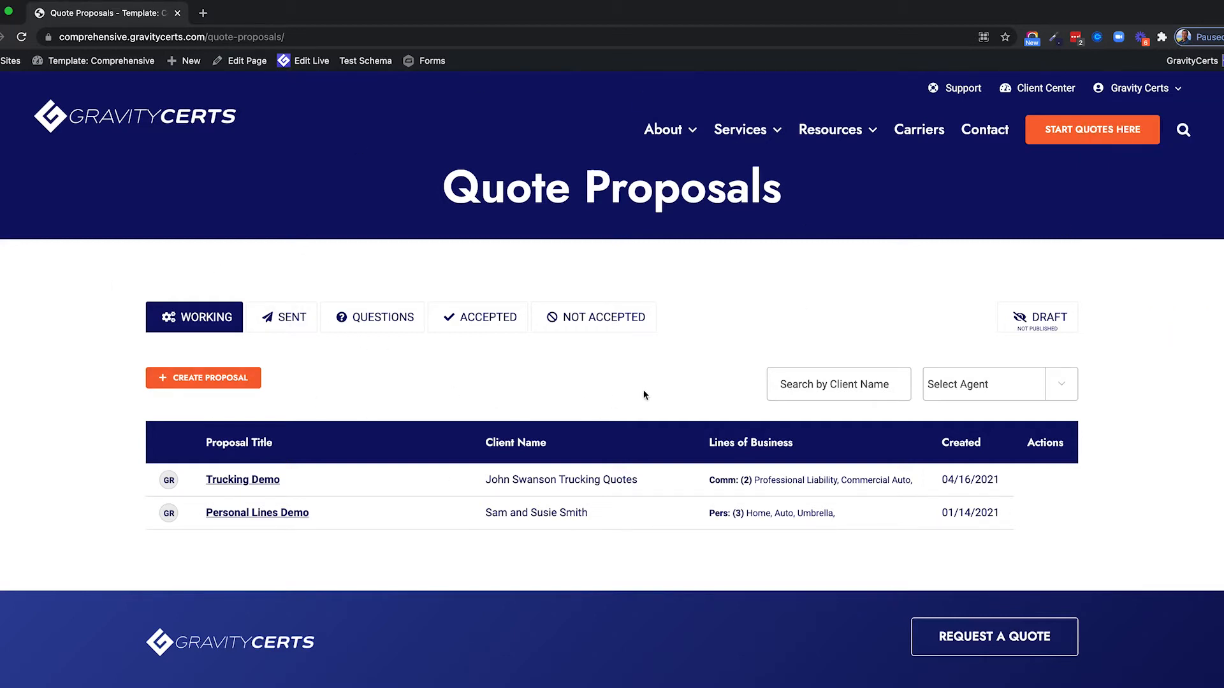
pyautogui.moveTo(286, 37); pyautogui.dragTo(210, 37)
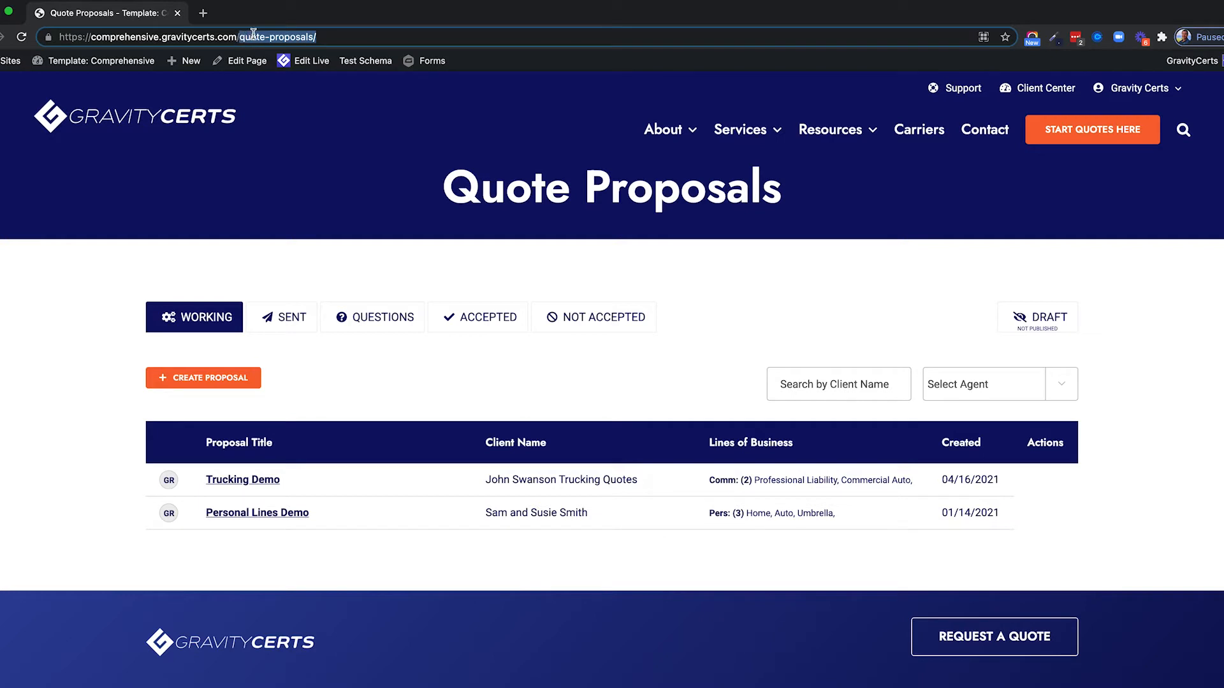
pyautogui.click(330, 204)
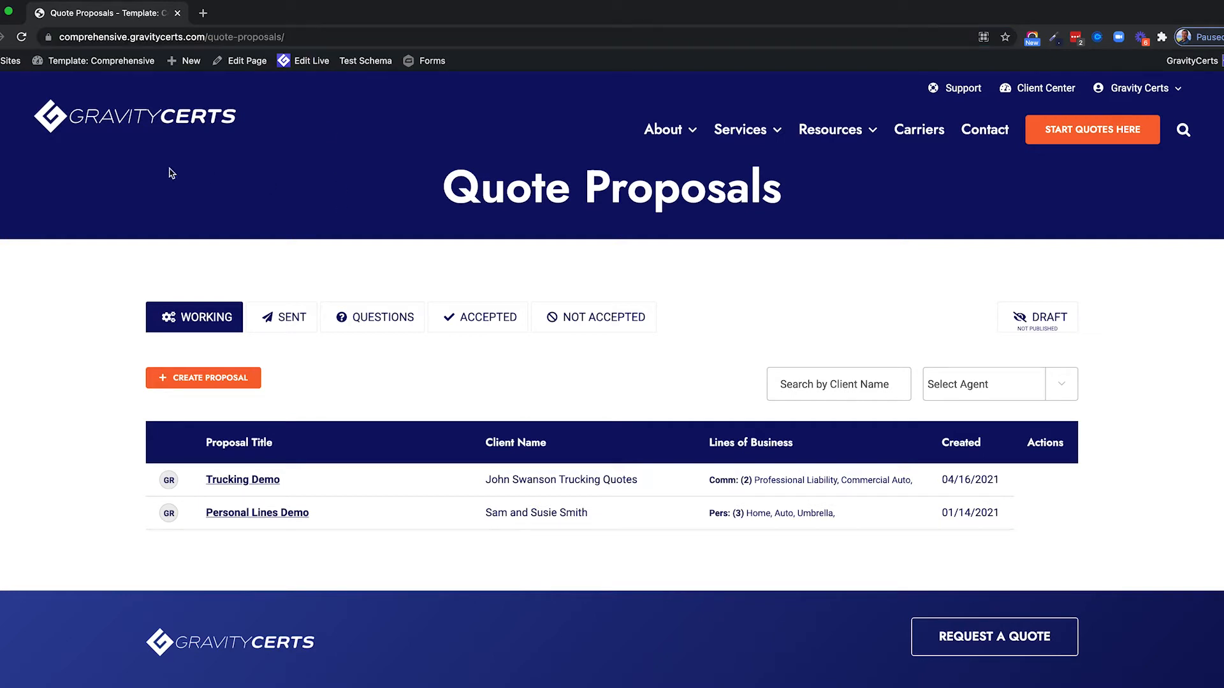
pyautogui.moveTo(185, 62)
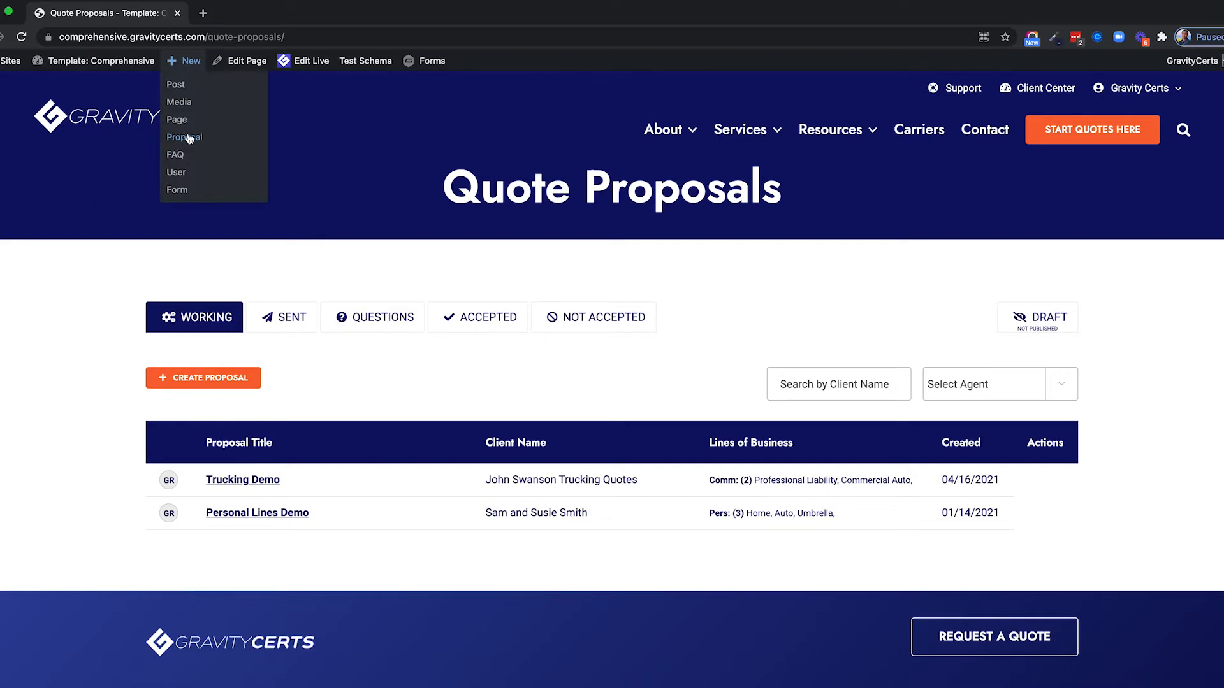
# Create a new Proposal titled '21-22 Home/Auto Quotes - ' followed by the client's full name.
pyautogui.click(184, 137)
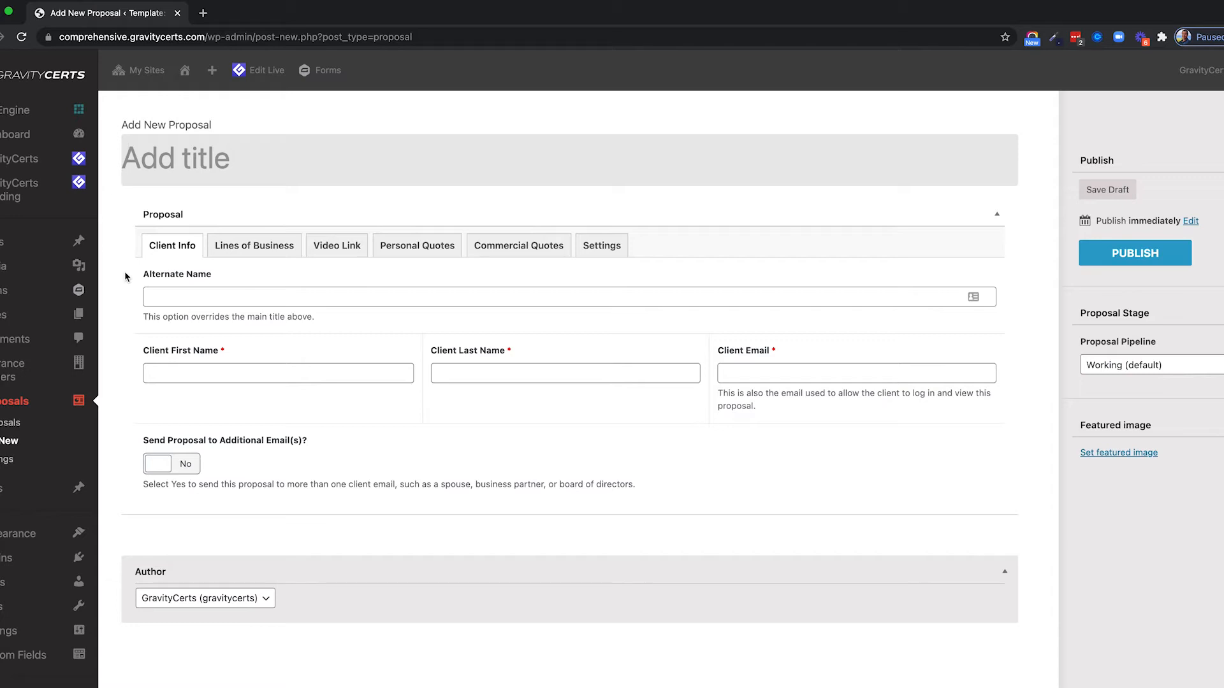
pyautogui.click(149, 162)
pyautogui.write('21-22')
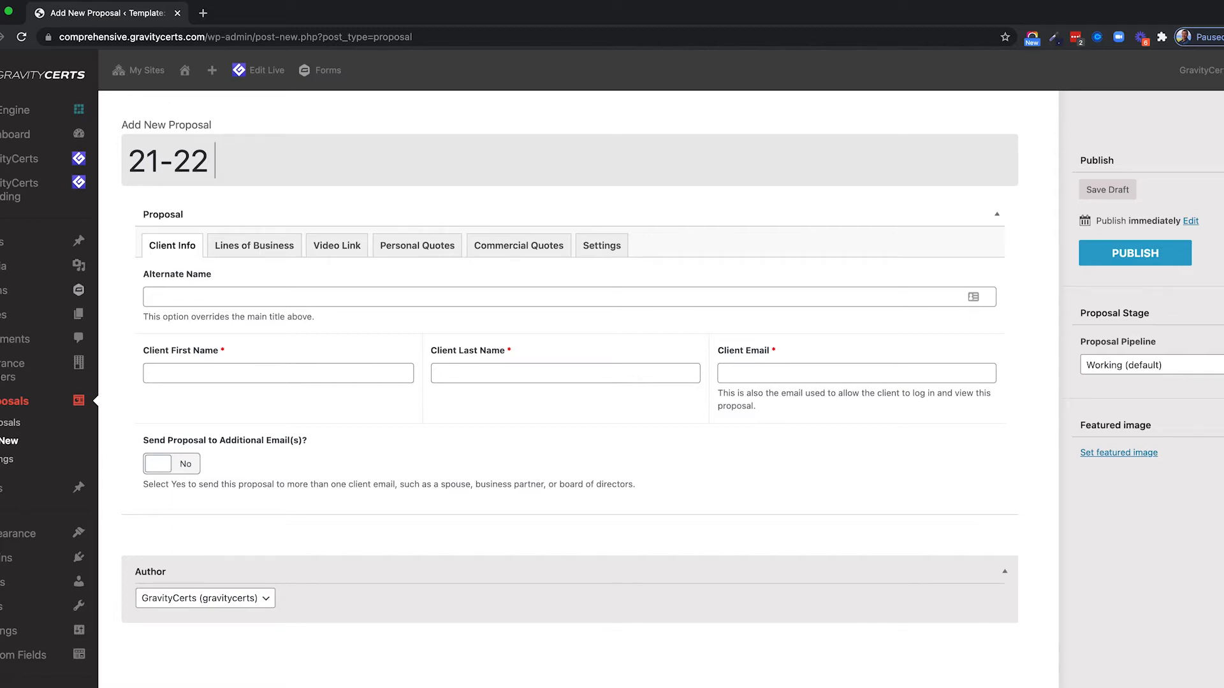
pyautogui.write(' Home/Auto Q')
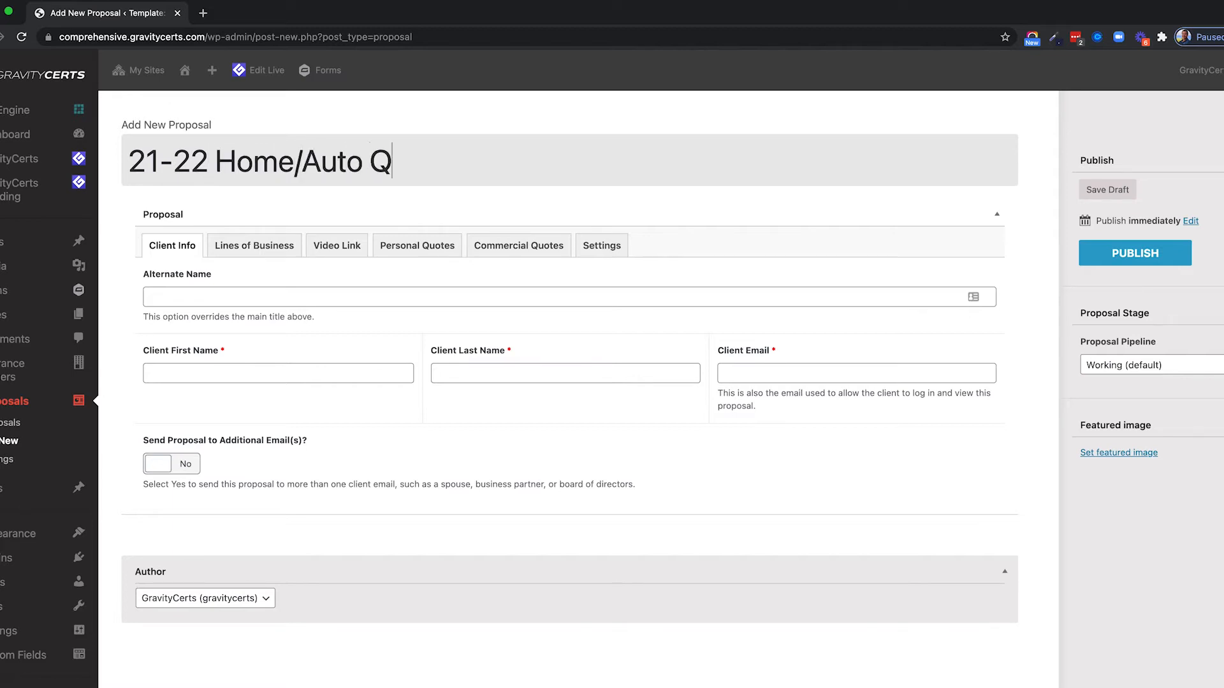
pyautogui.write('uotes - S')
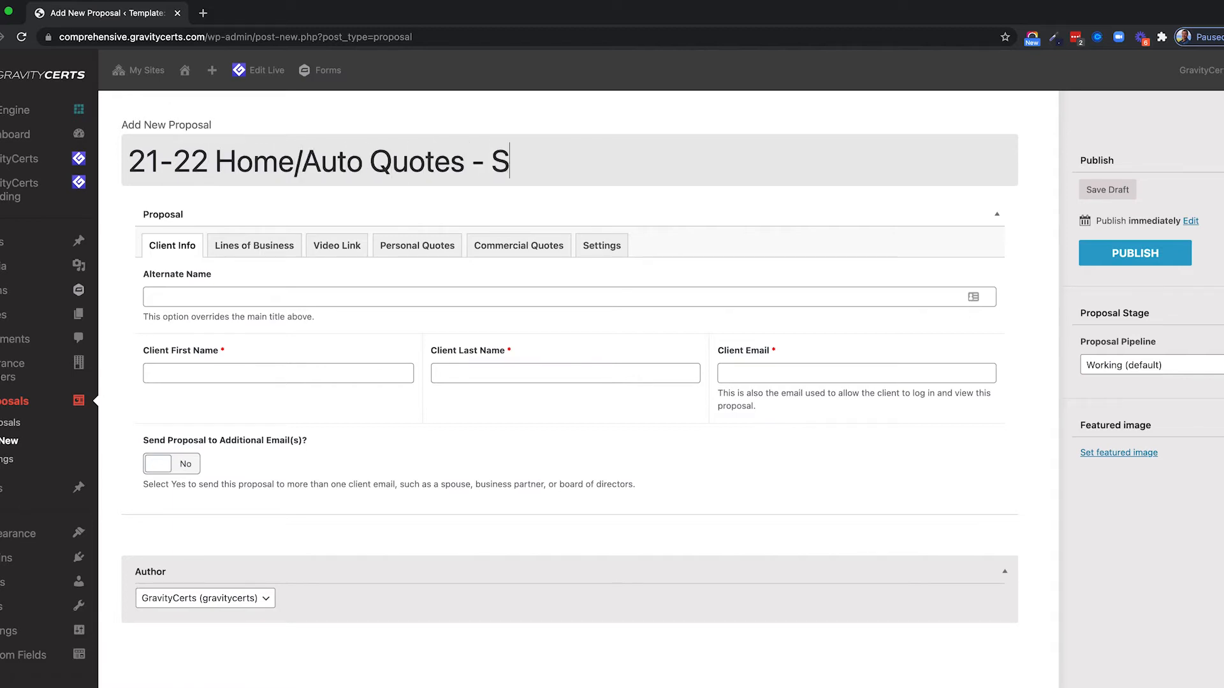
pyautogui.write('am Smith')
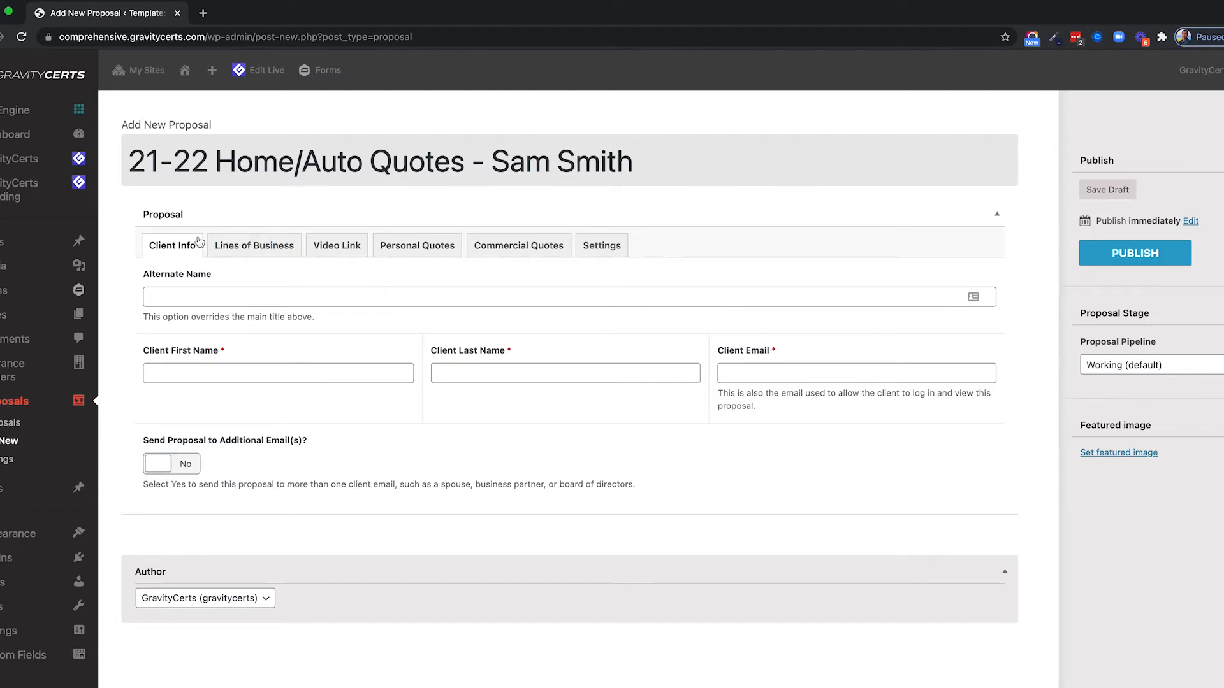
pyautogui.click(176, 297)
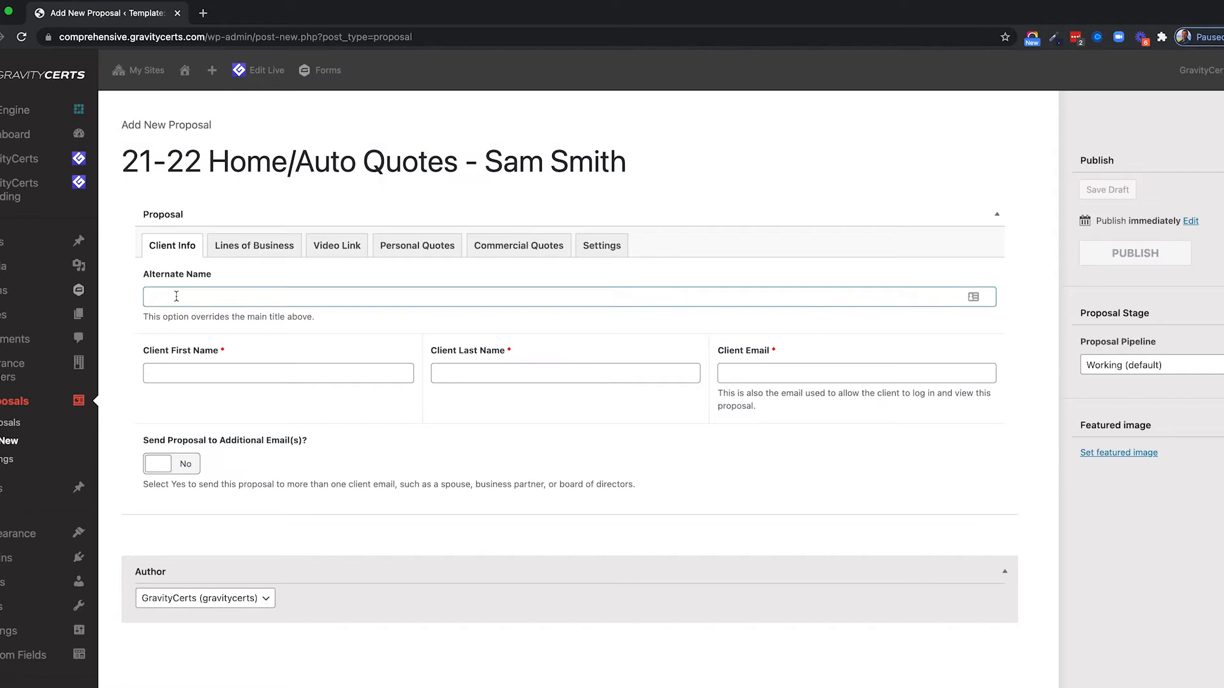
# Enter an Alternate Name that lists both clients' names.
pyautogui.write('Sam Smith and ')
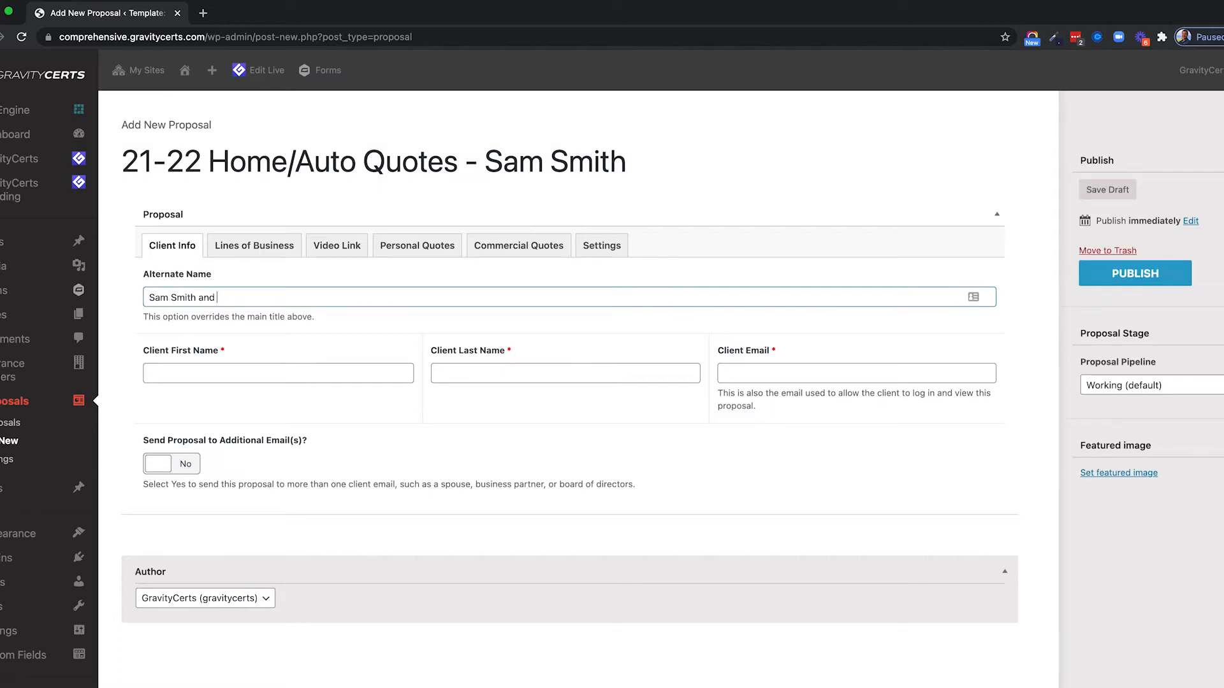
pyautogui.write('Susie Smi')
pyautogui.moveTo(128, 162); pyautogui.dragTo(667, 172)
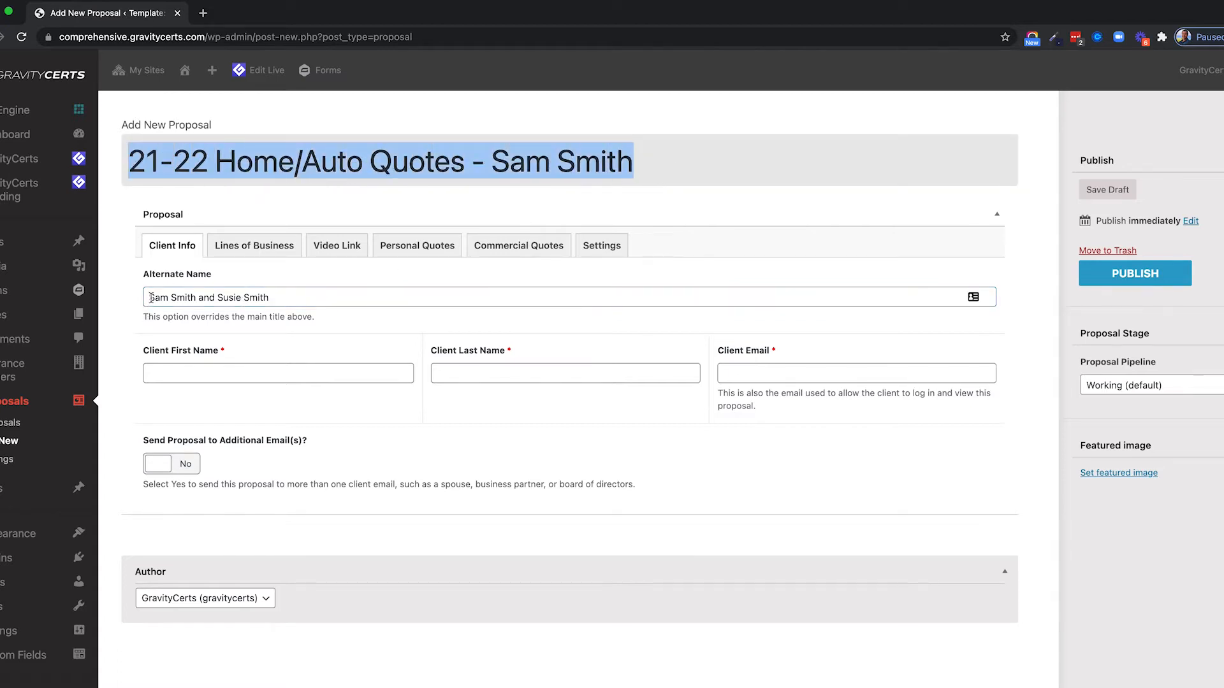
pyautogui.moveTo(151, 298); pyautogui.dragTo(272, 300)
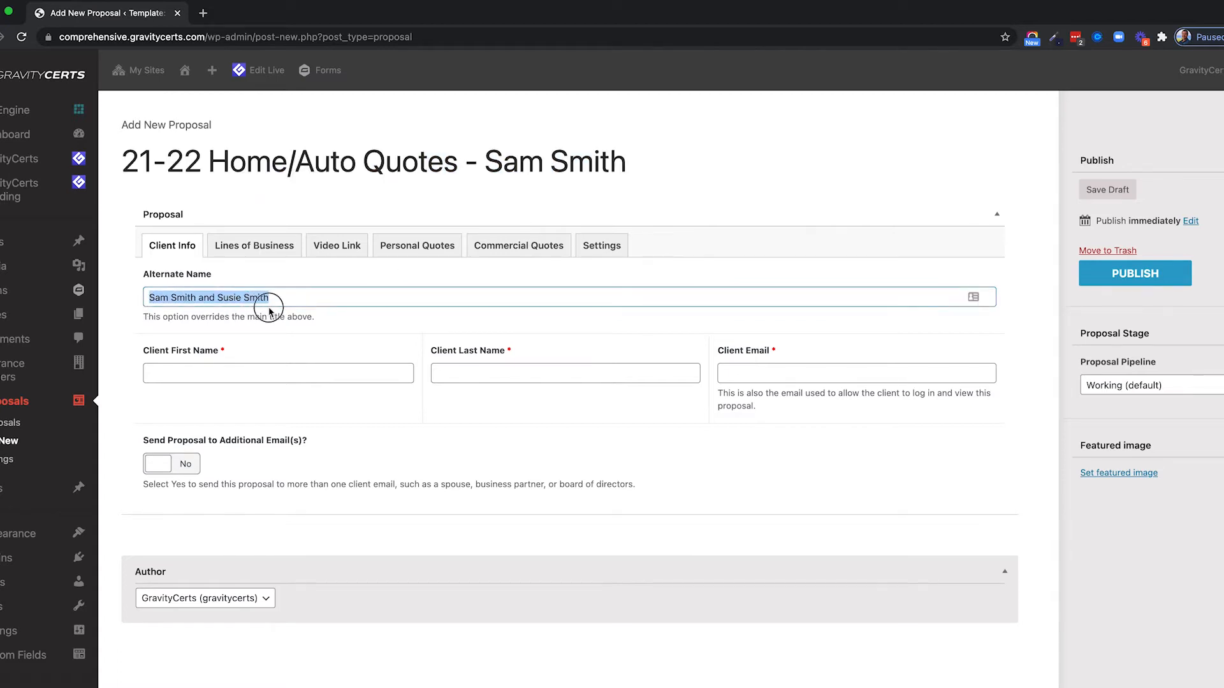
pyautogui.click(192, 297)
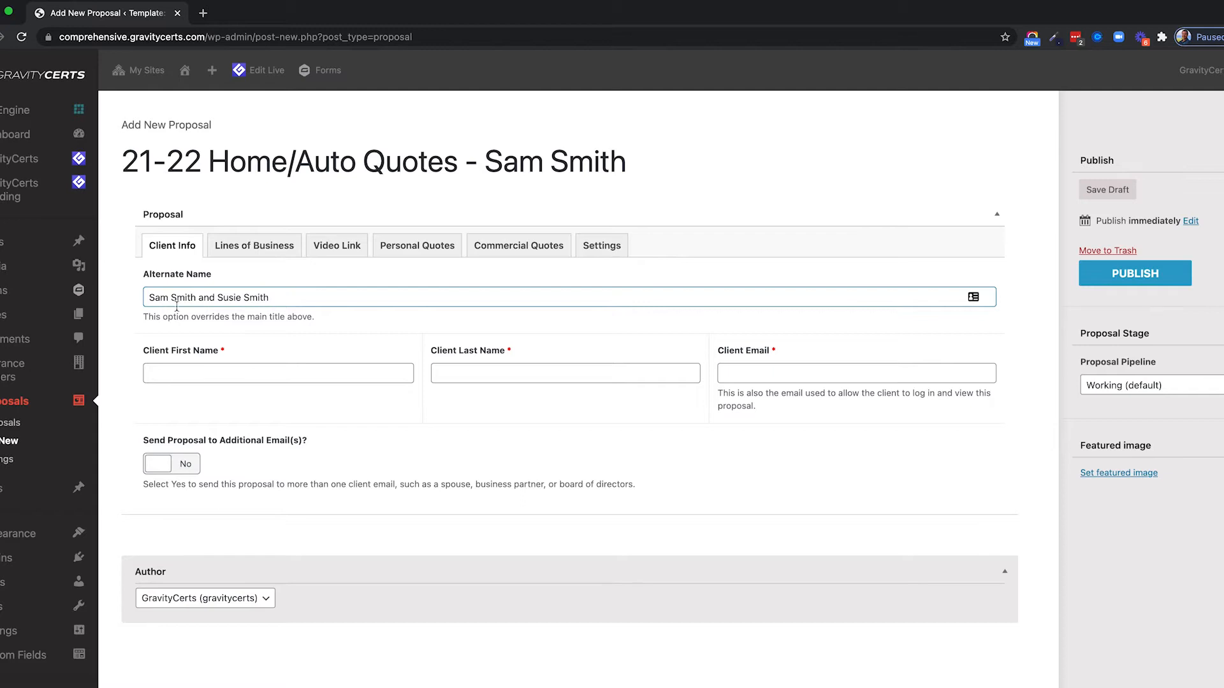
pyautogui.tripleClick(159, 298)
pyautogui.doubleClick(161, 298)
pyautogui.moveTo(145, 298); pyautogui.dragTo(274, 295)
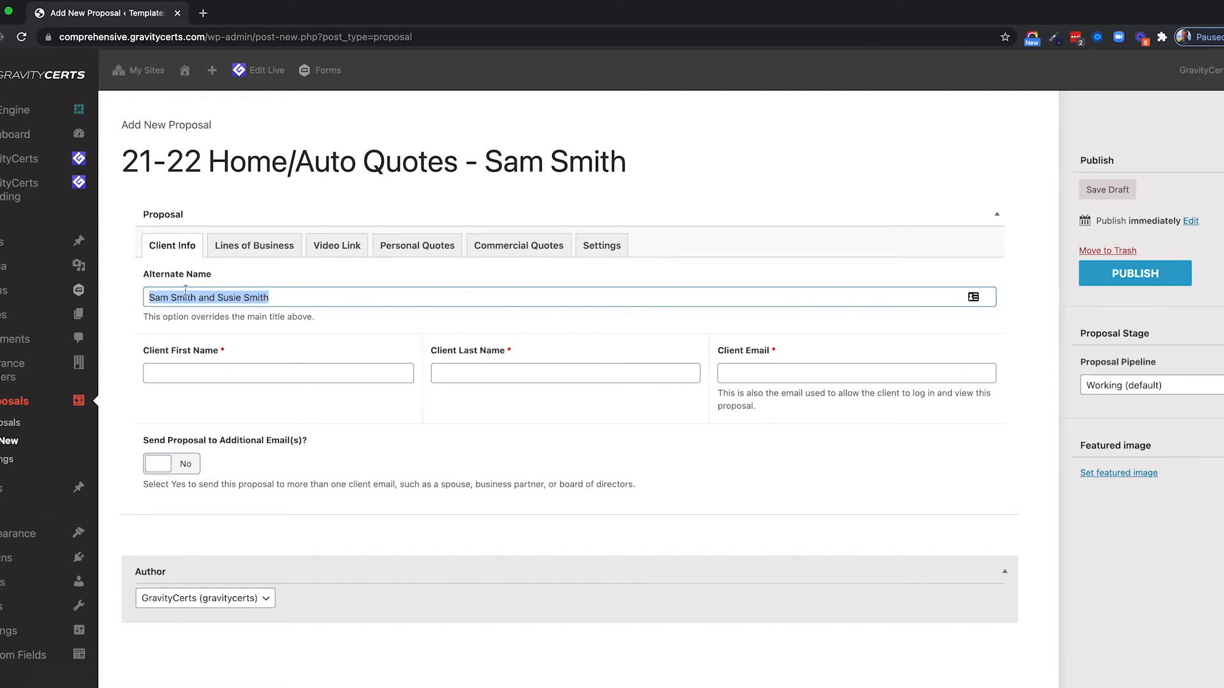
# Fill in the client's first name, last name and e-mail address.
pyautogui.click(231, 376)
pyautogui.write('Sam')
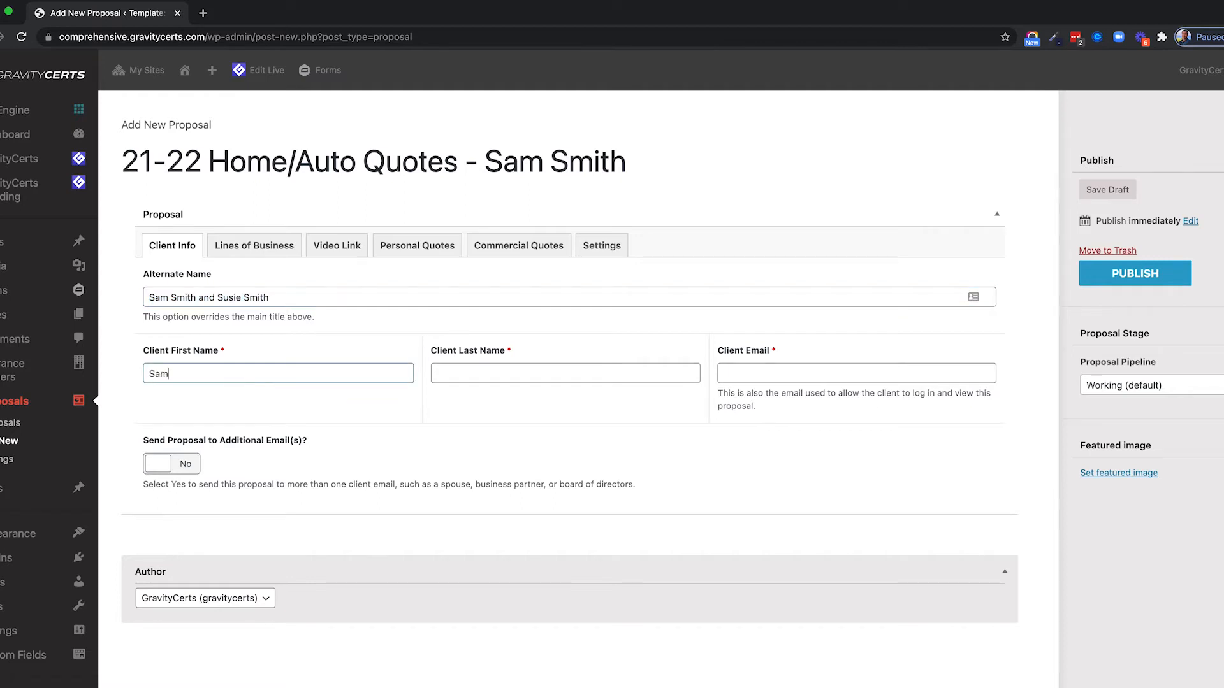
pyautogui.write('Smith')
pyautogui.click(790, 373)
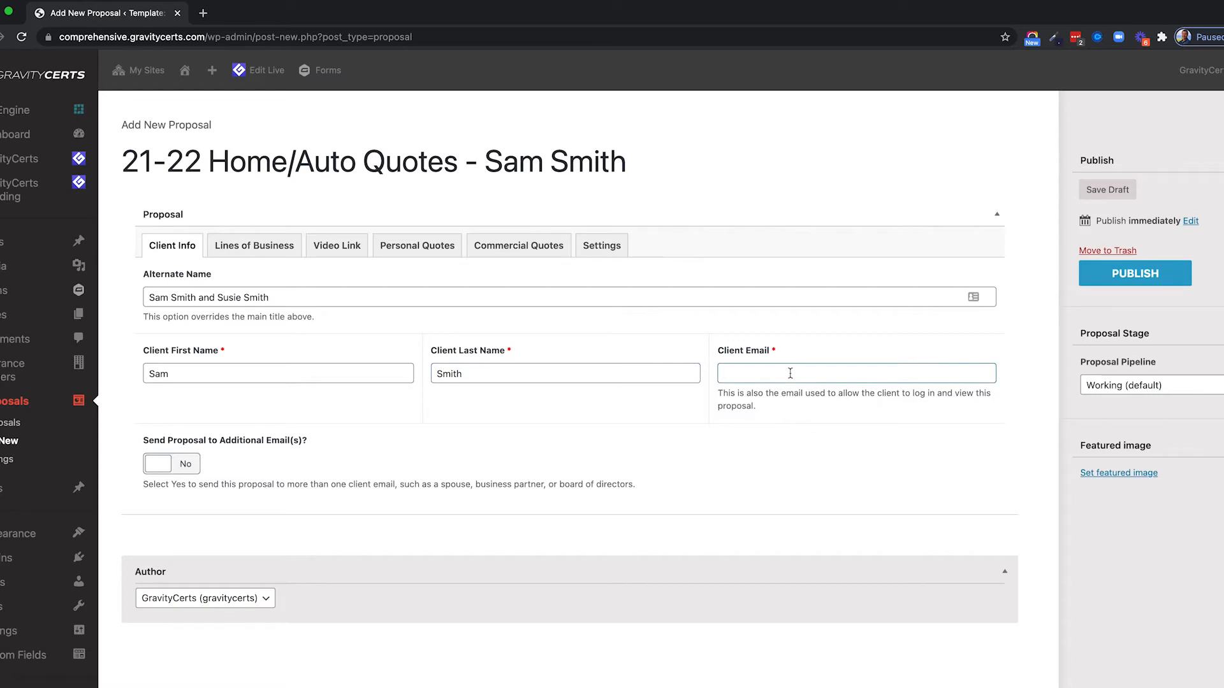
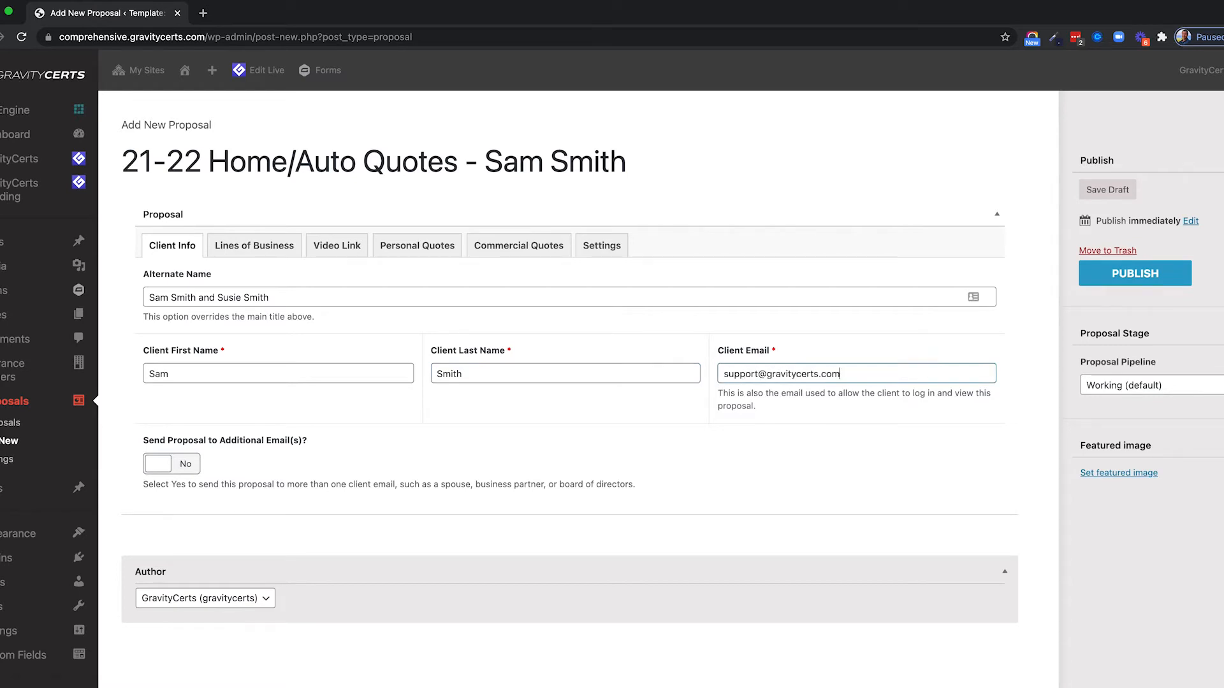
pyautogui.moveTo(724, 373); pyautogui.dragTo(854, 386)
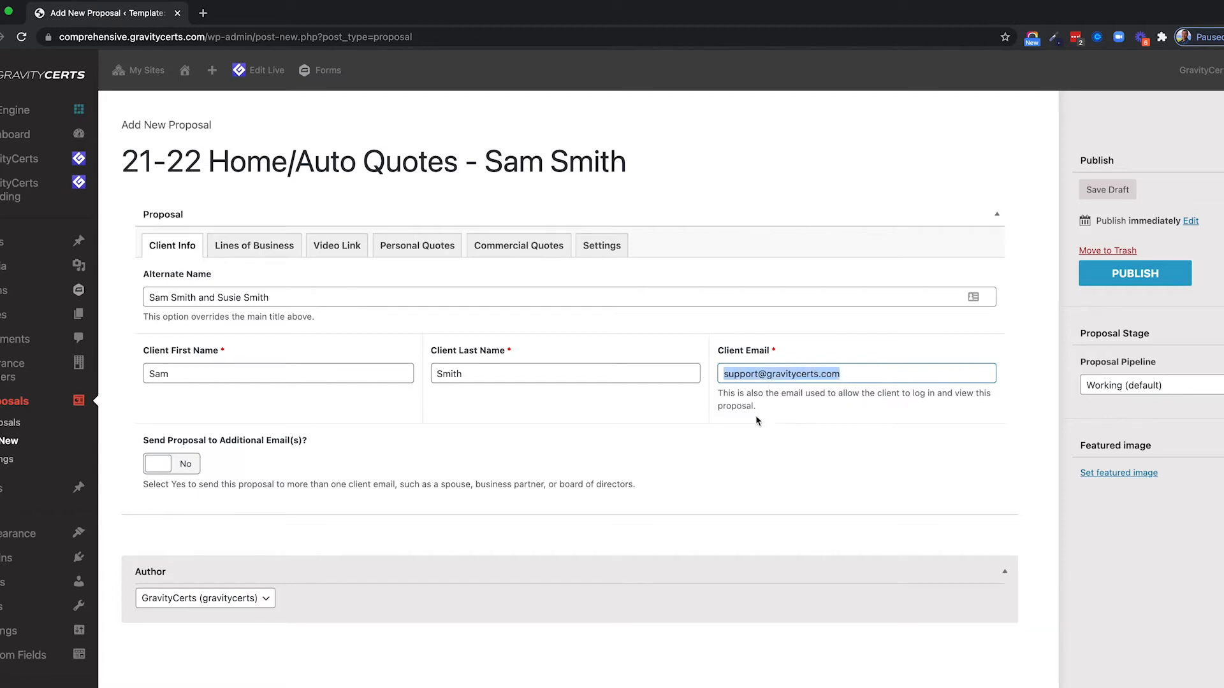
pyautogui.click(180, 469)
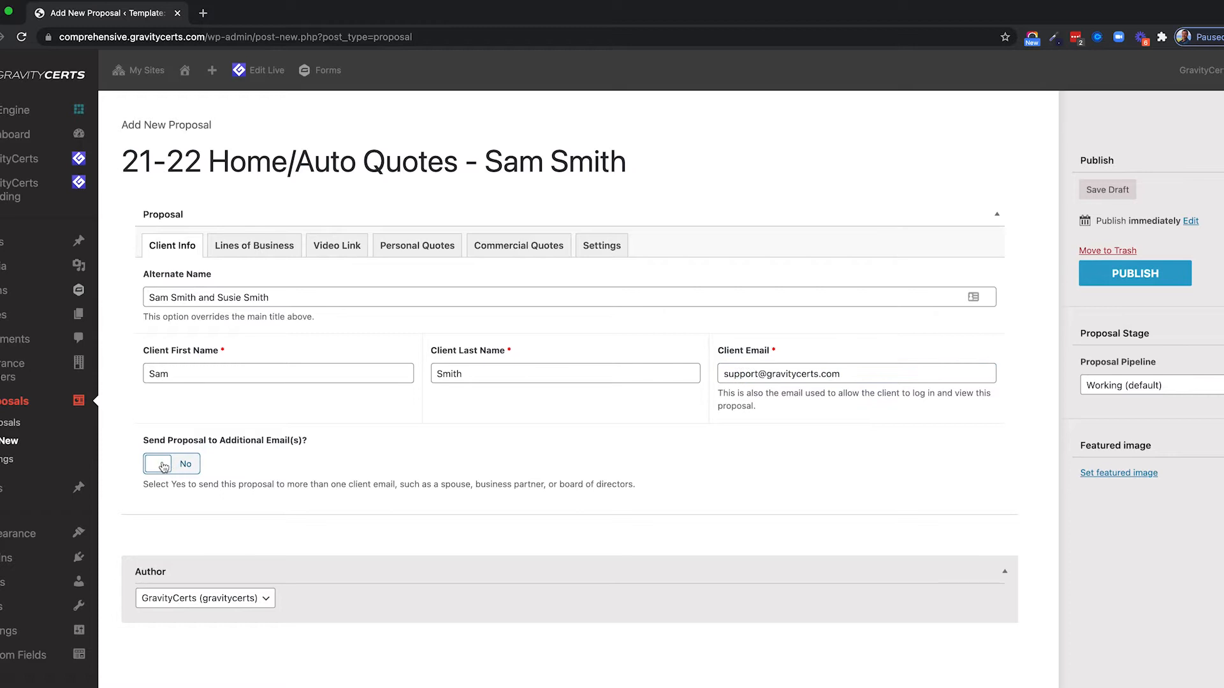
# Set Send Proposal to Additional Email(s) to Yes and delete the sample addresses, leaving the field blank.
pyautogui.click(164, 467)
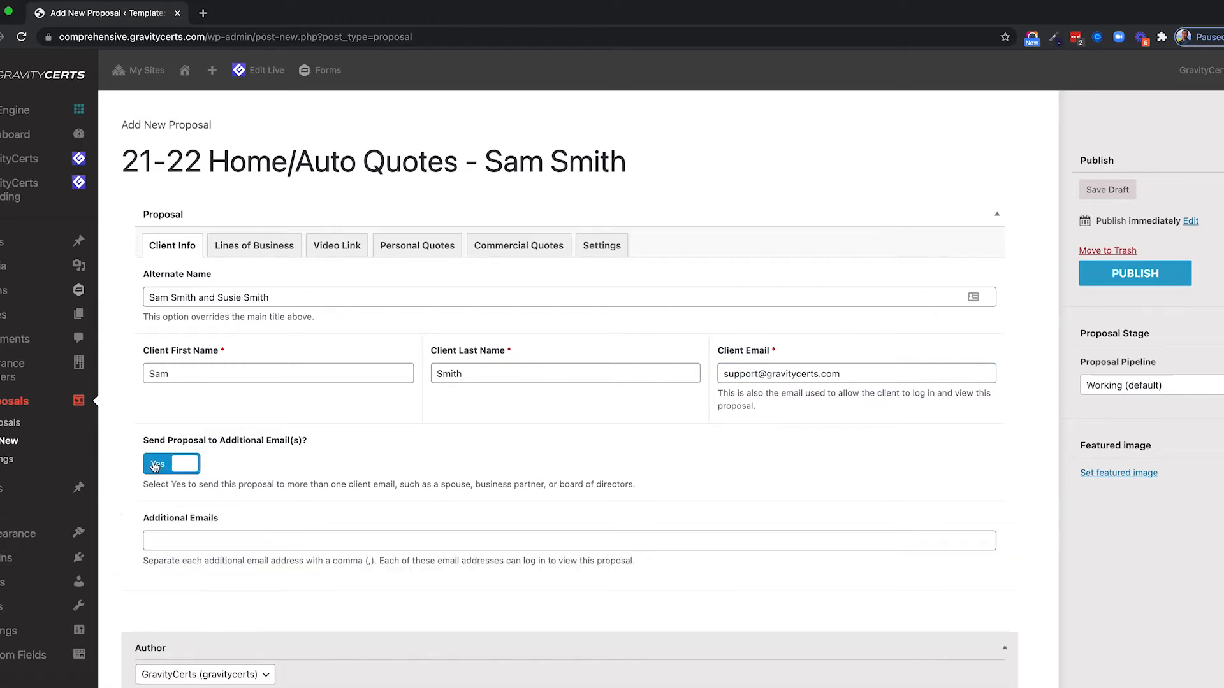
pyautogui.scroll(-2, 312, 429)
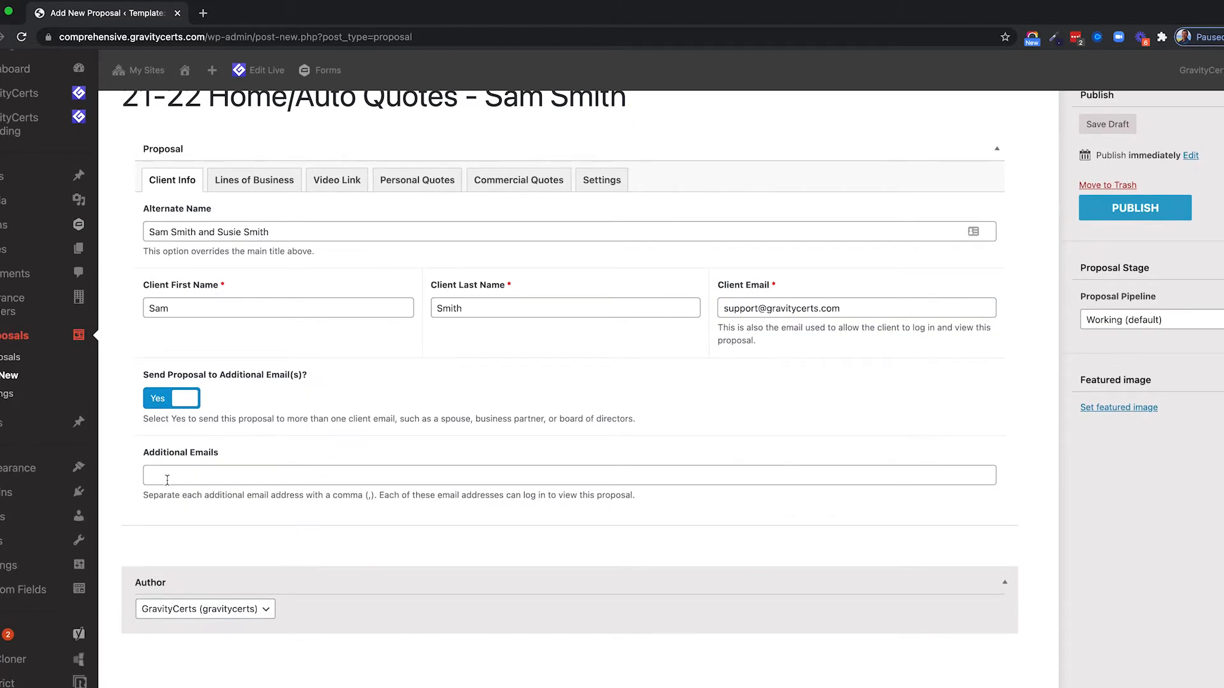
pyautogui.click(167, 475)
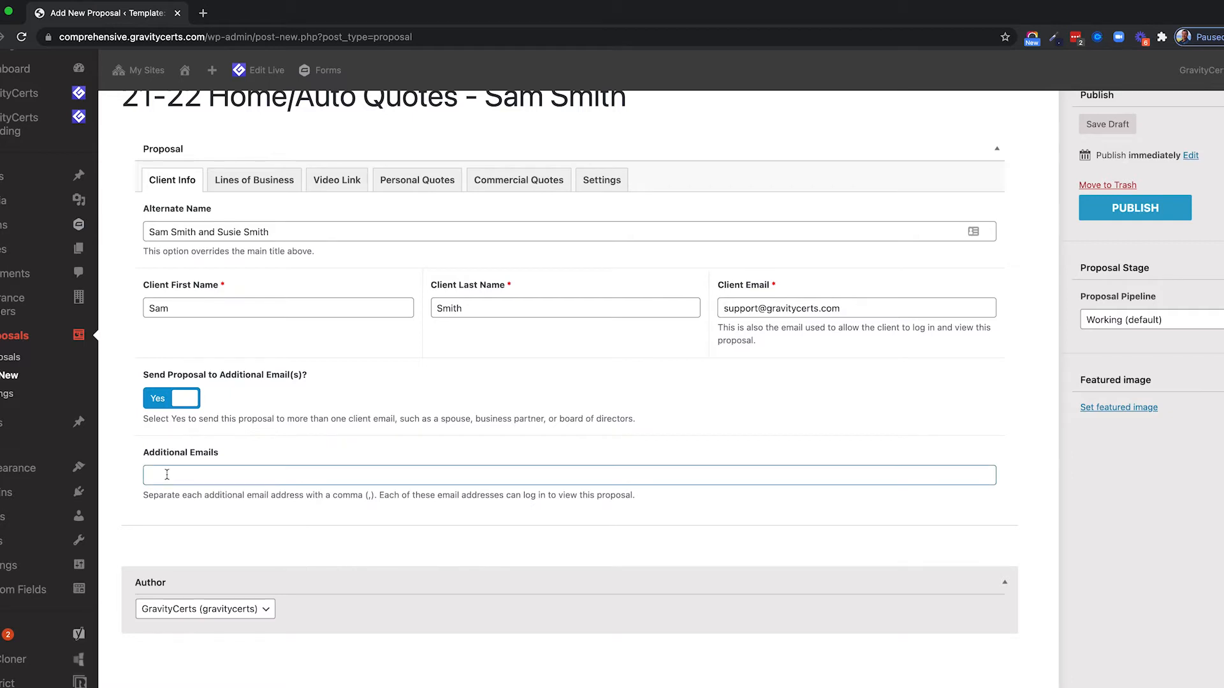
pyautogui.scroll(2, 167, 475)
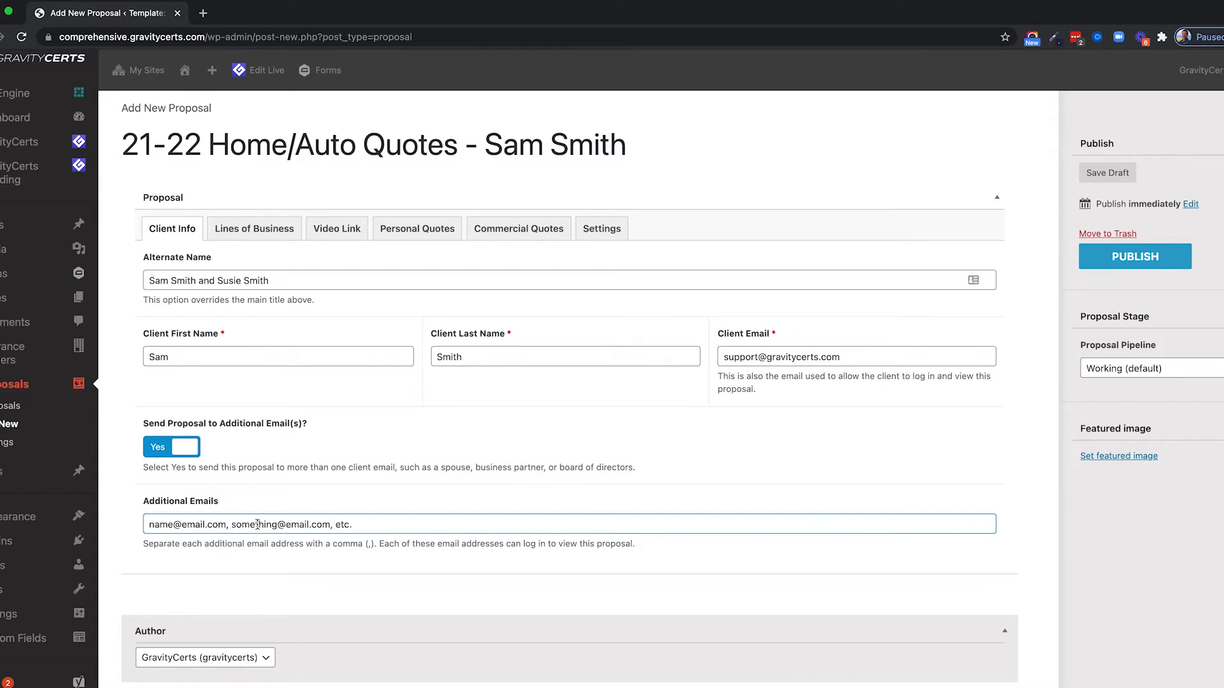
pyautogui.tripleClick(257, 524)
pyautogui.press('BackSpace')
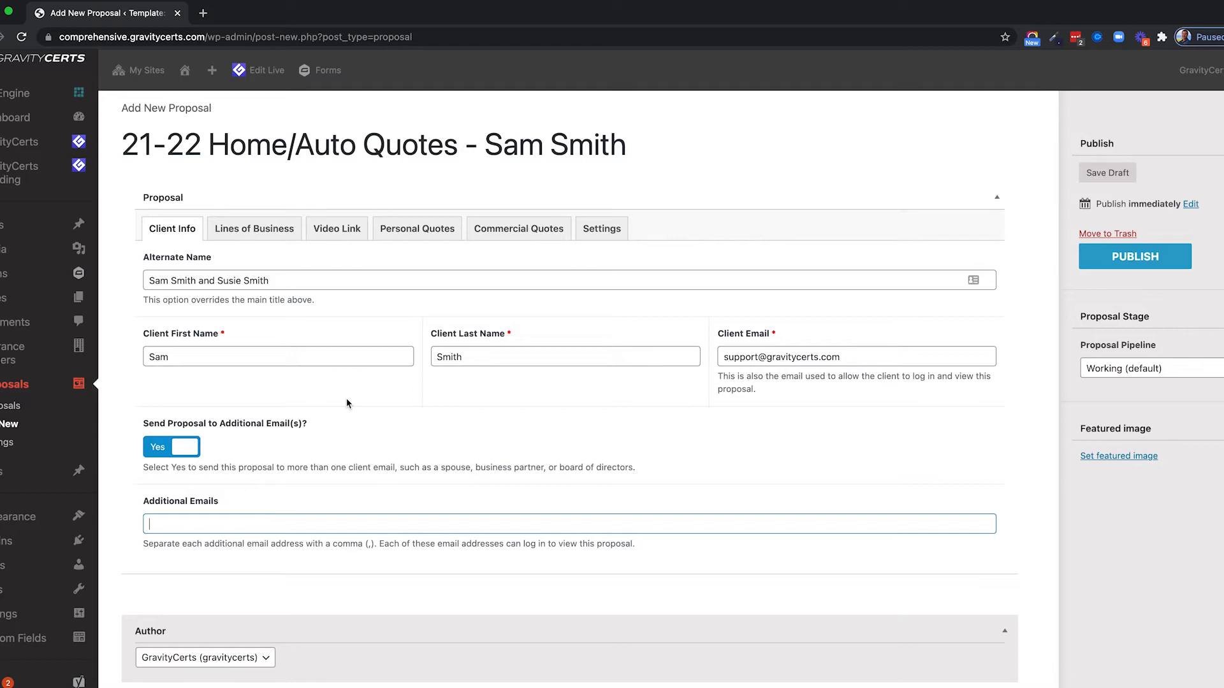
pyautogui.scroll(-1, 346, 403)
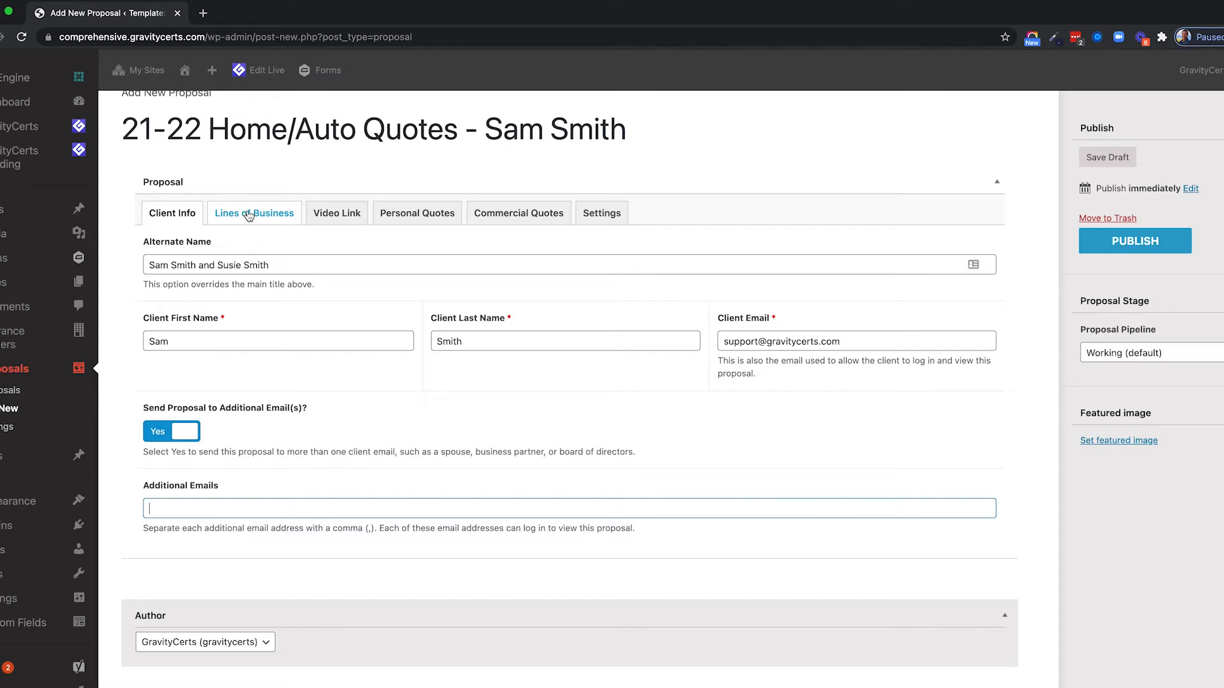
pyautogui.scroll(2, 249, 216)
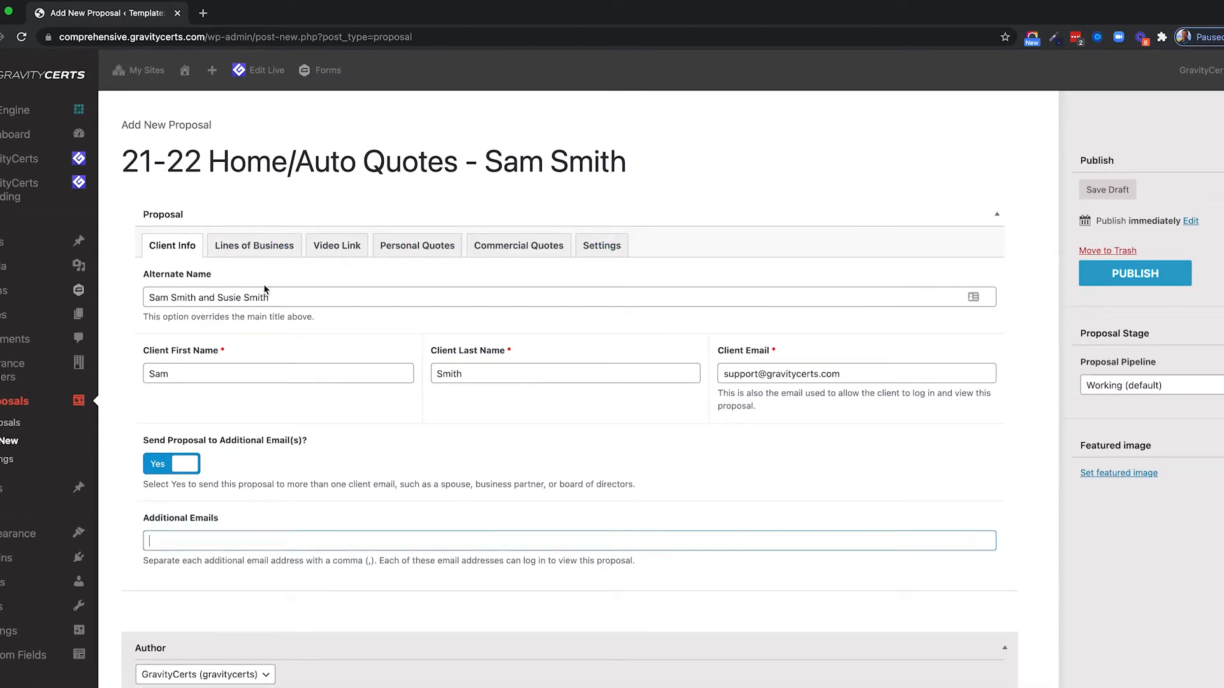
# Tick Hurricane and Earthquake so every personal line except Auto 2 is selected.
pyautogui.click(242, 249)
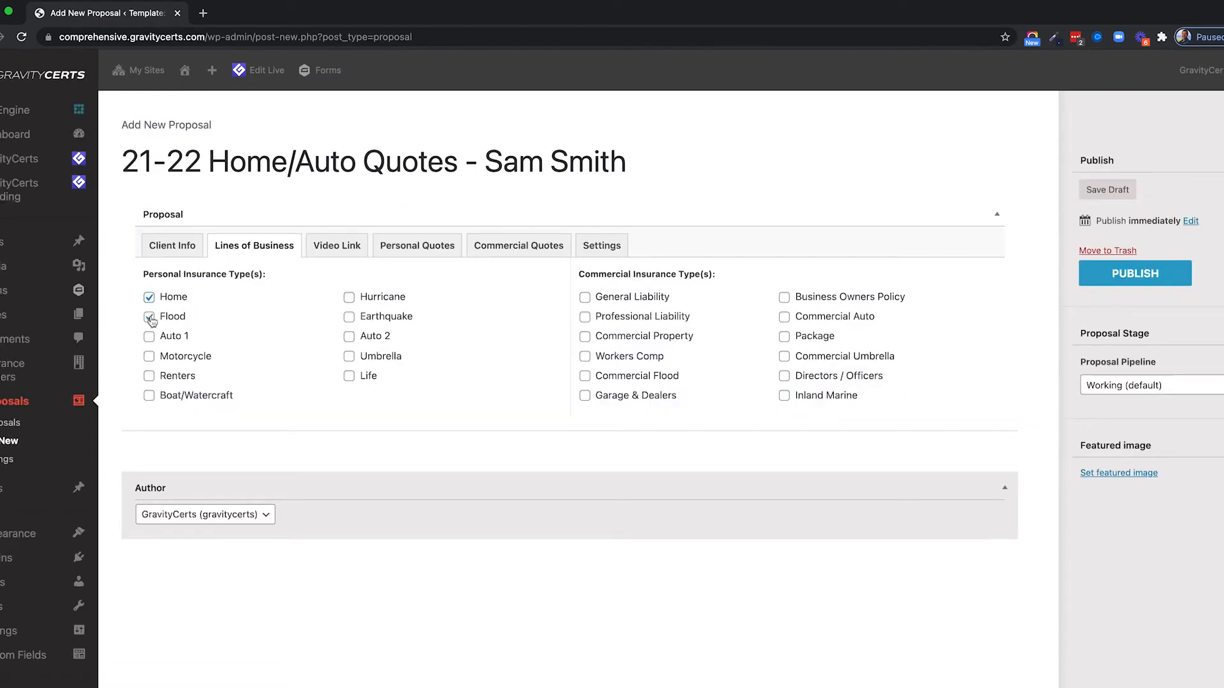
pyautogui.click(349, 298)
pyautogui.click(350, 318)
pyautogui.click(331, 247)
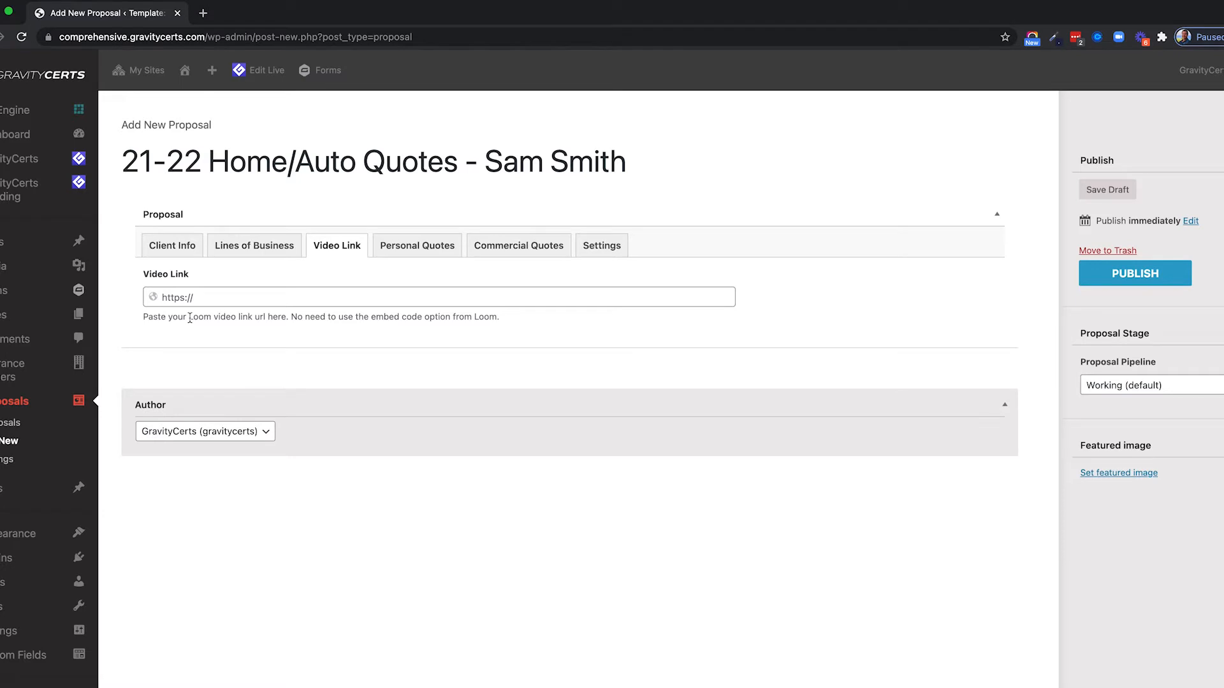
# Leave the Video Link URL empty and bring up the Personal Quotes sections.
pyautogui.moveTo(189, 318); pyautogui.dragTo(323, 316)
pyautogui.click(212, 334)
pyautogui.click(190, 299)
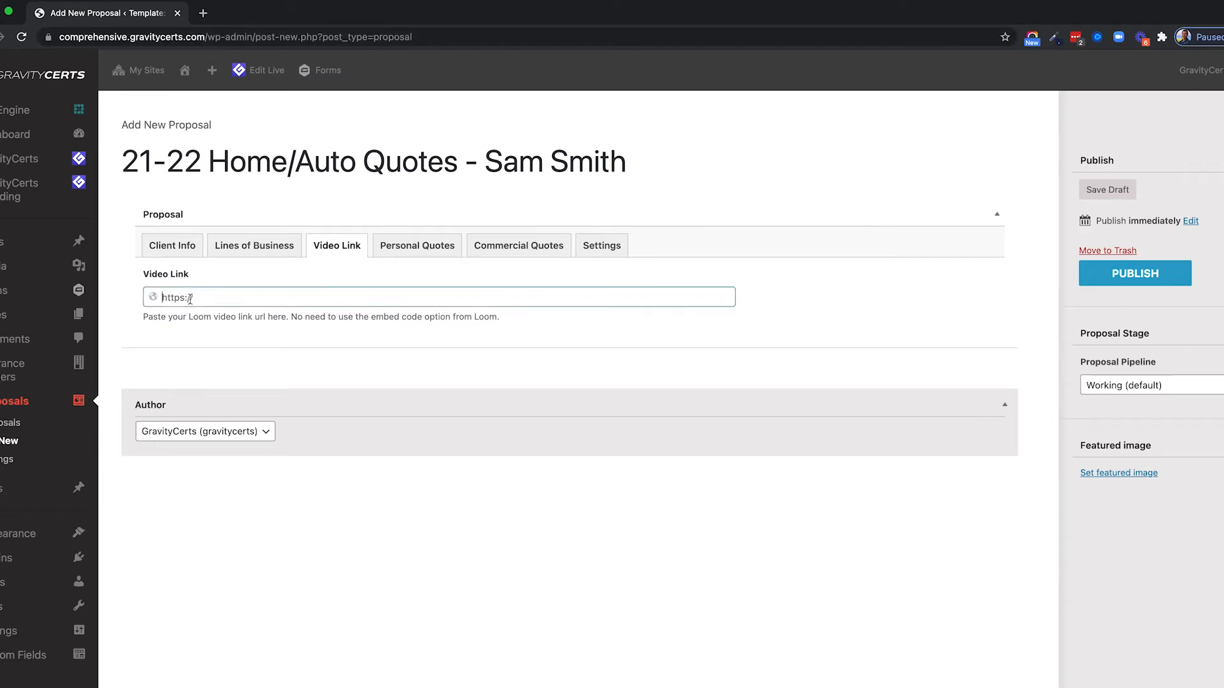
pyautogui.click(409, 253)
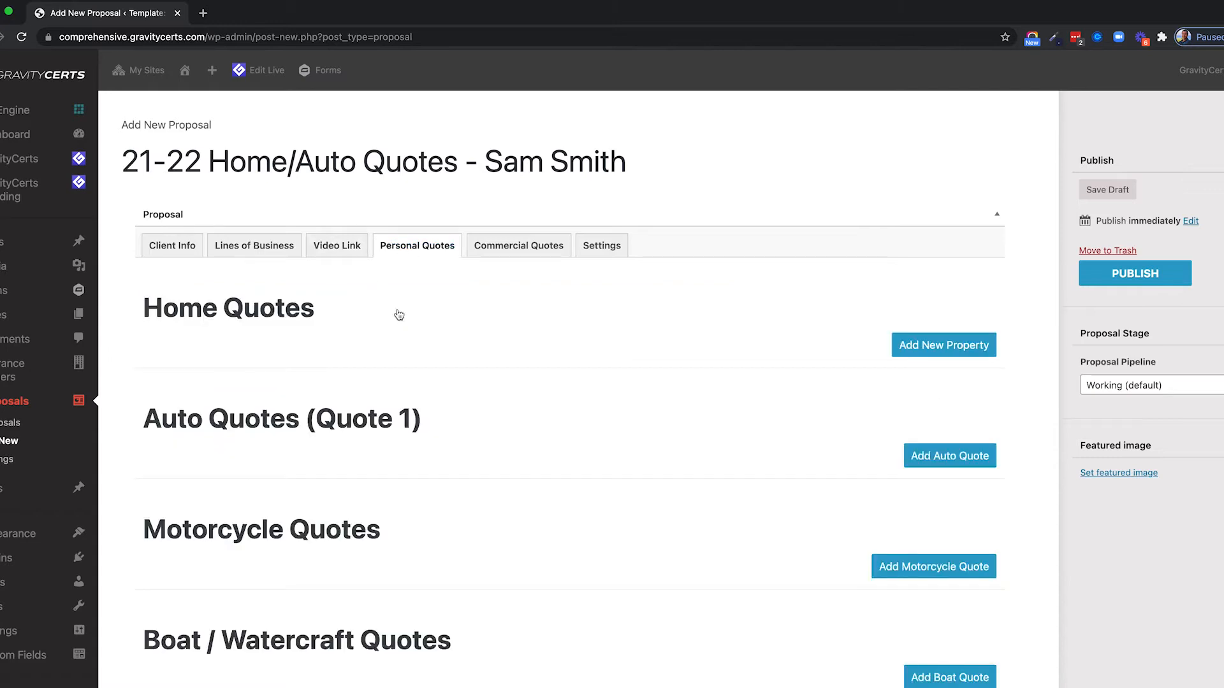
# Recheck the enabled lines of business, then add a first property under Home Quotes.
pyautogui.scroll(-5, 400, 312)
pyautogui.scroll(-2, 398, 311)
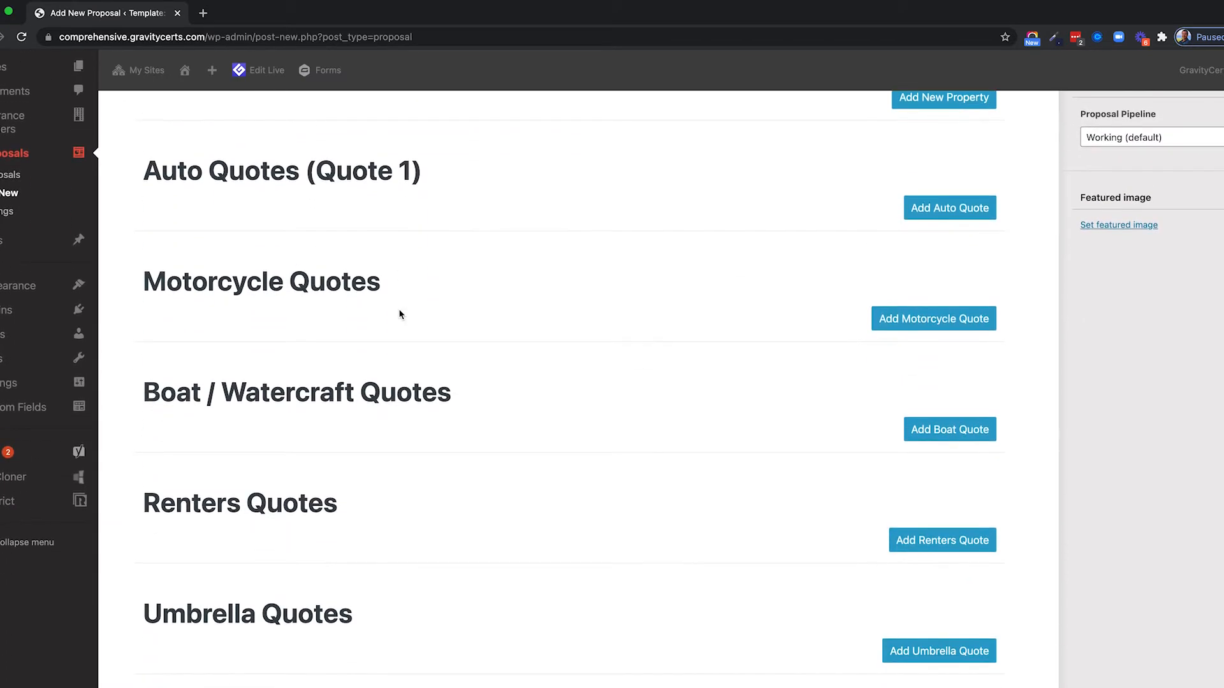
pyautogui.scroll(5, 402, 299)
pyautogui.scroll(-6, 418, 308)
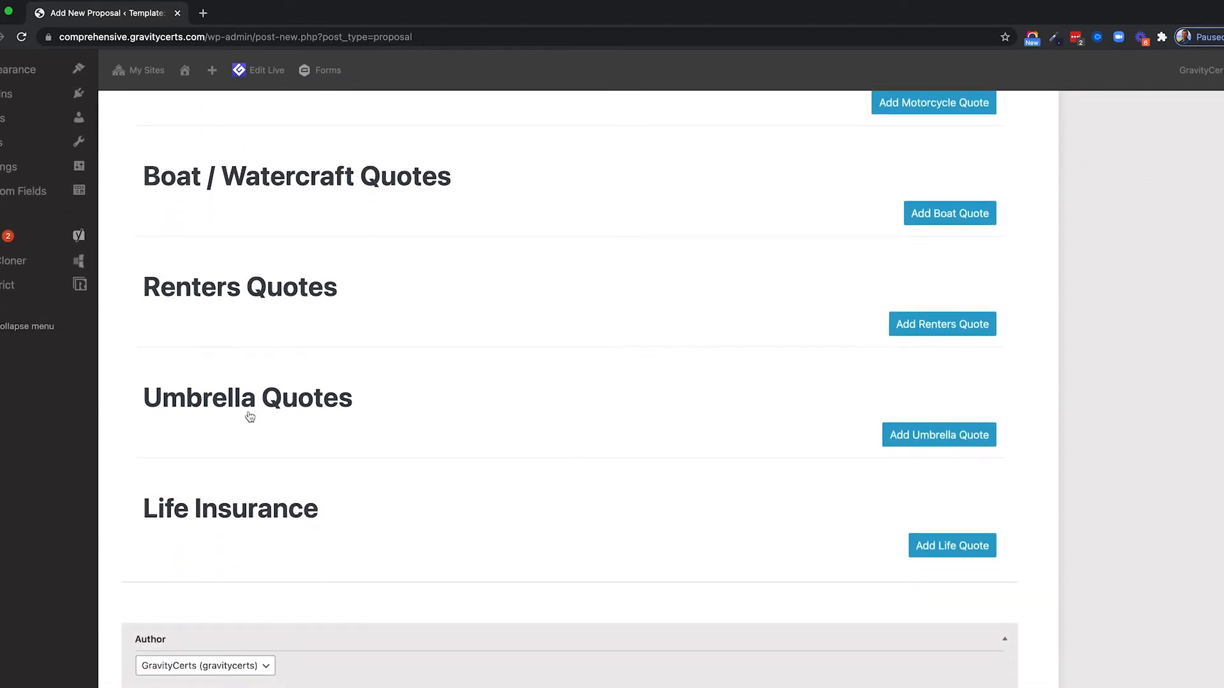
pyautogui.scroll(1, 414, 489)
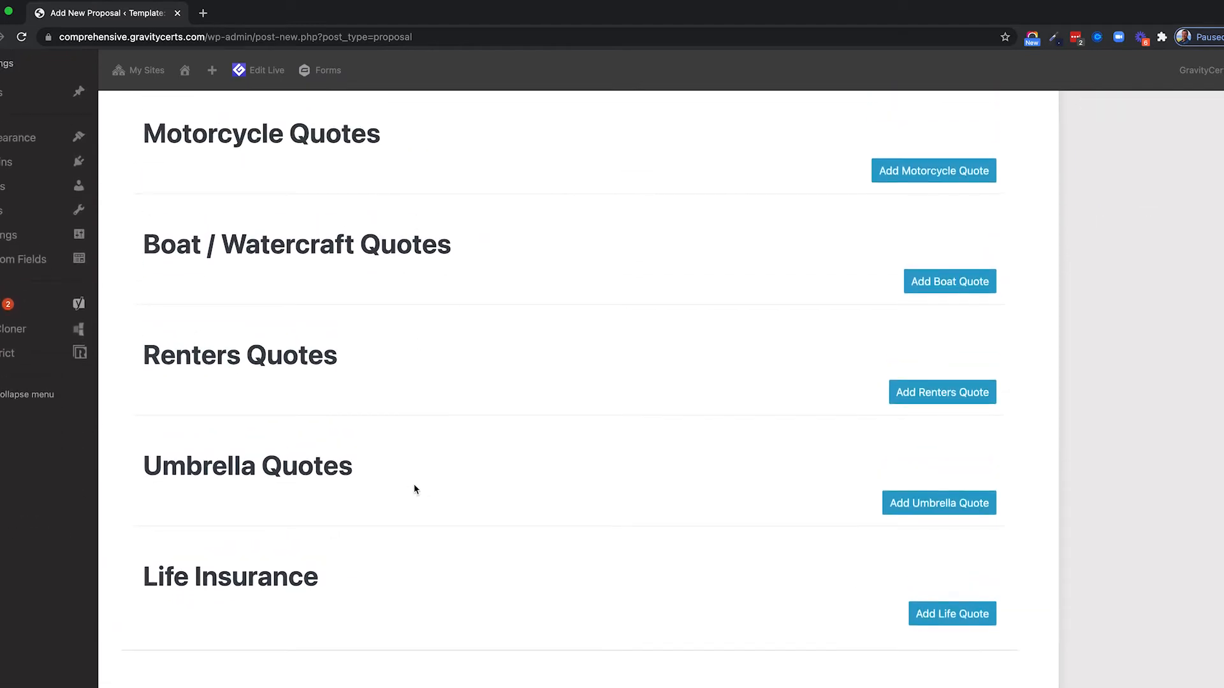
pyautogui.scroll(6, 415, 489)
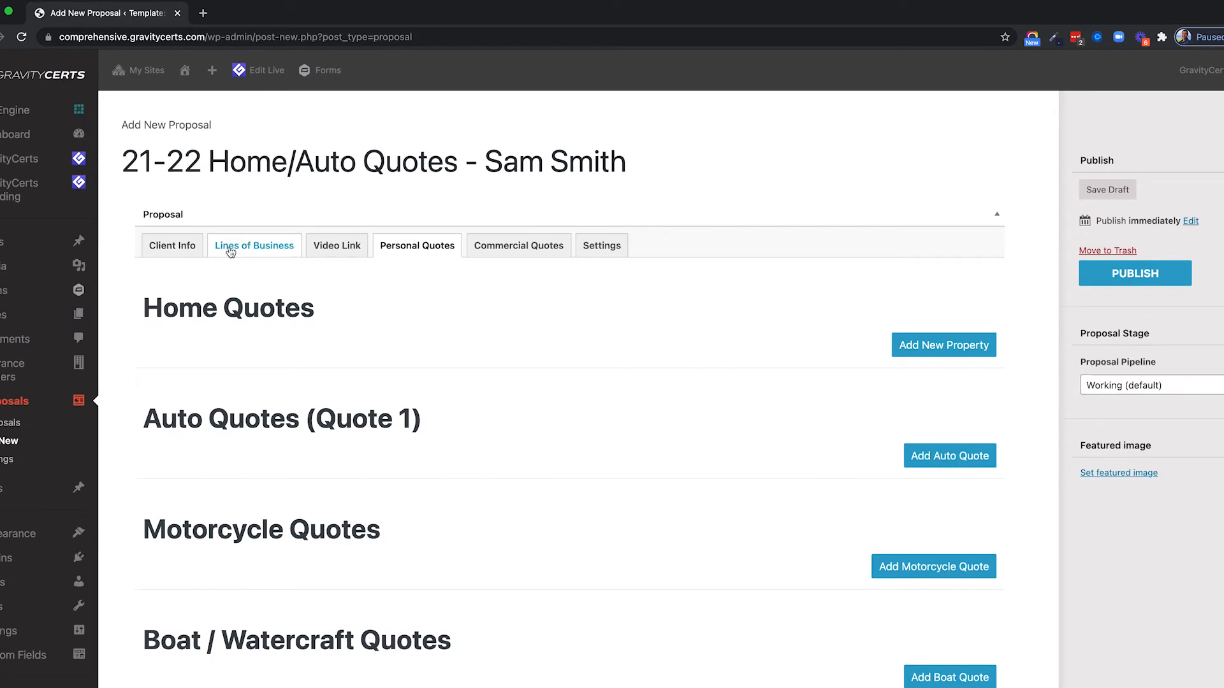
pyautogui.scroll(-1, 290, 331)
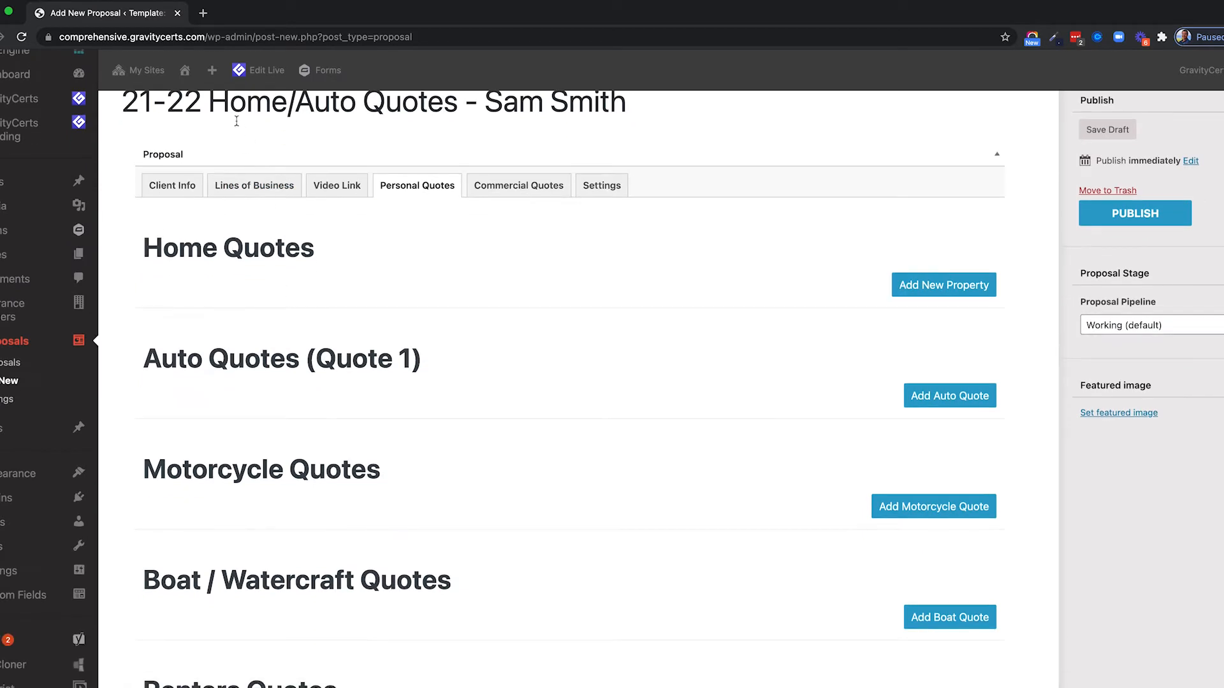
pyautogui.click(254, 186)
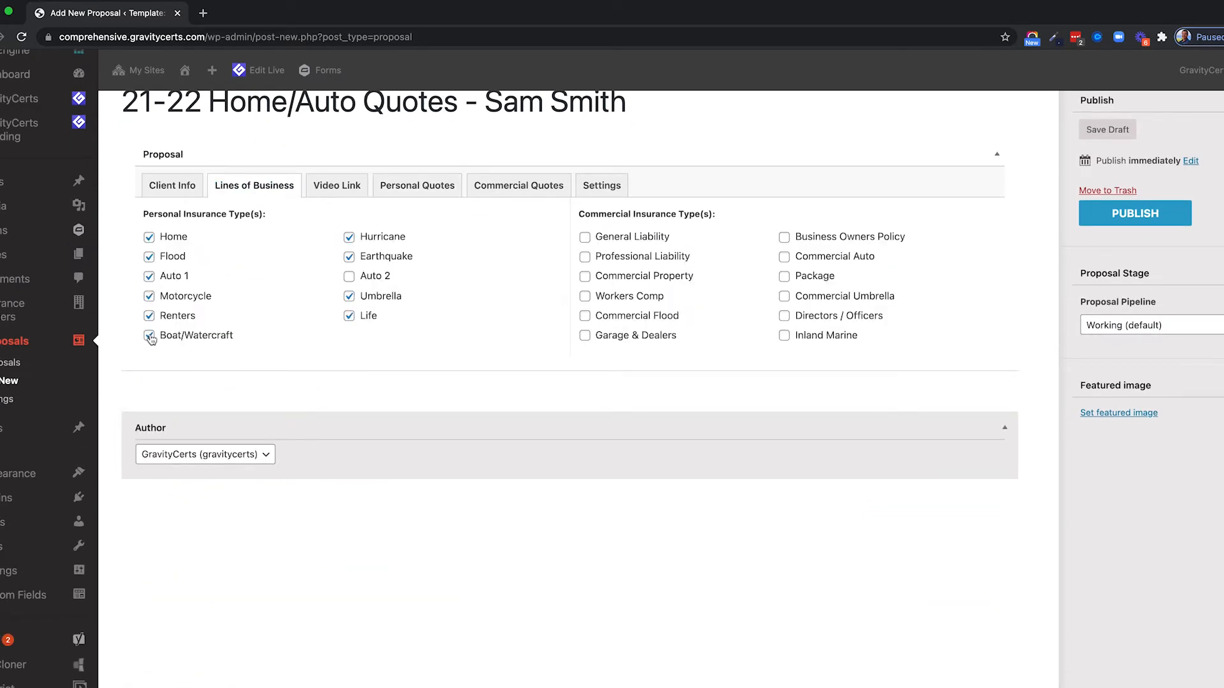
pyautogui.click(414, 188)
pyautogui.scroll(-5, 373, 376)
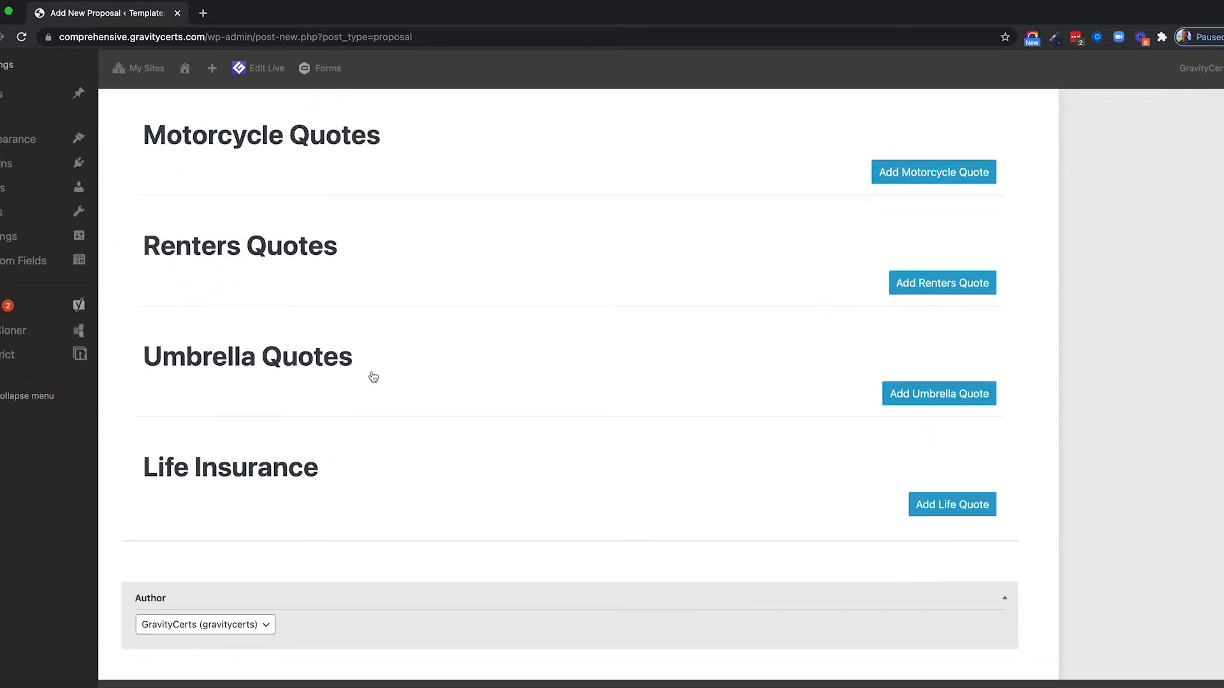
pyautogui.scroll(5, 315, 476)
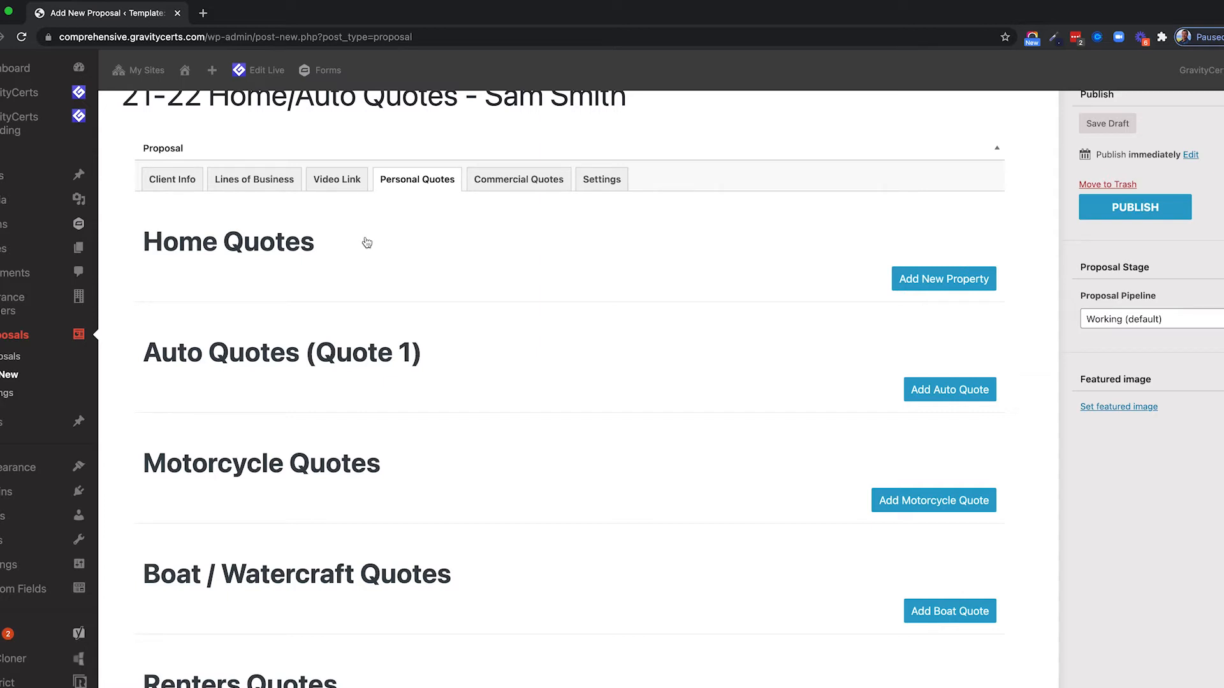
pyautogui.click(912, 284)
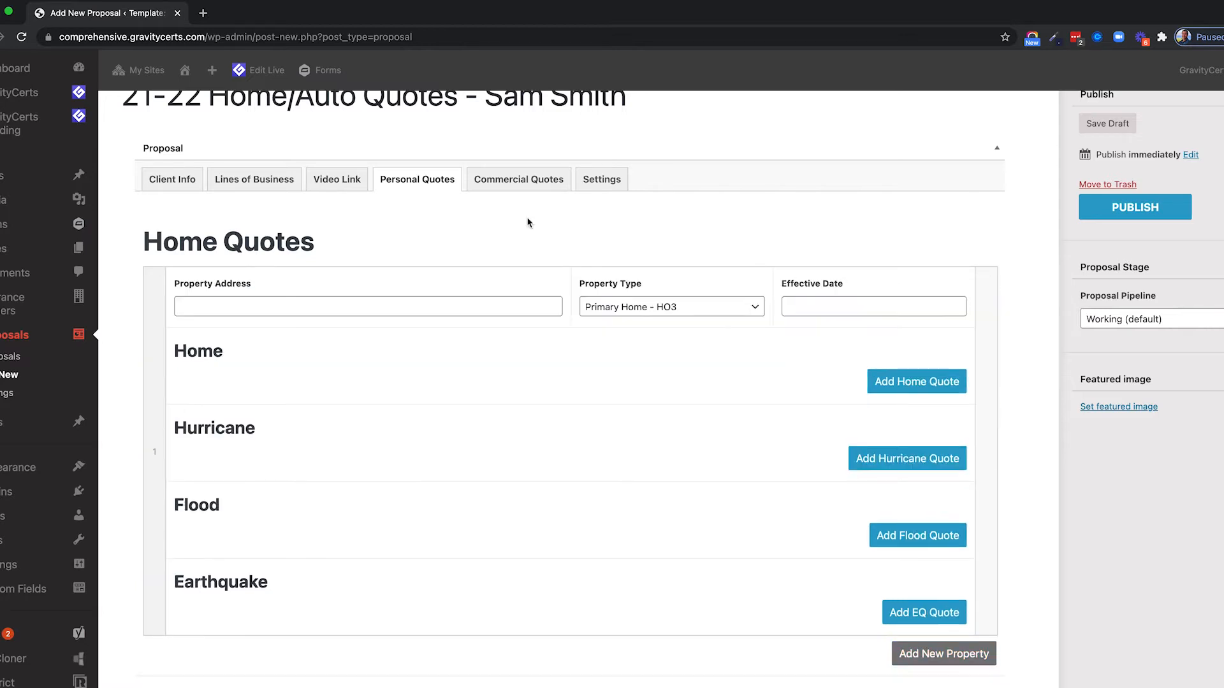
# Give the first property its street address, Primary Home - HO3 type and effective date 07/31/2021.
pyautogui.scroll(-2, 527, 223)
pyautogui.click(257, 243)
pyautogui.write('1234 Some St')
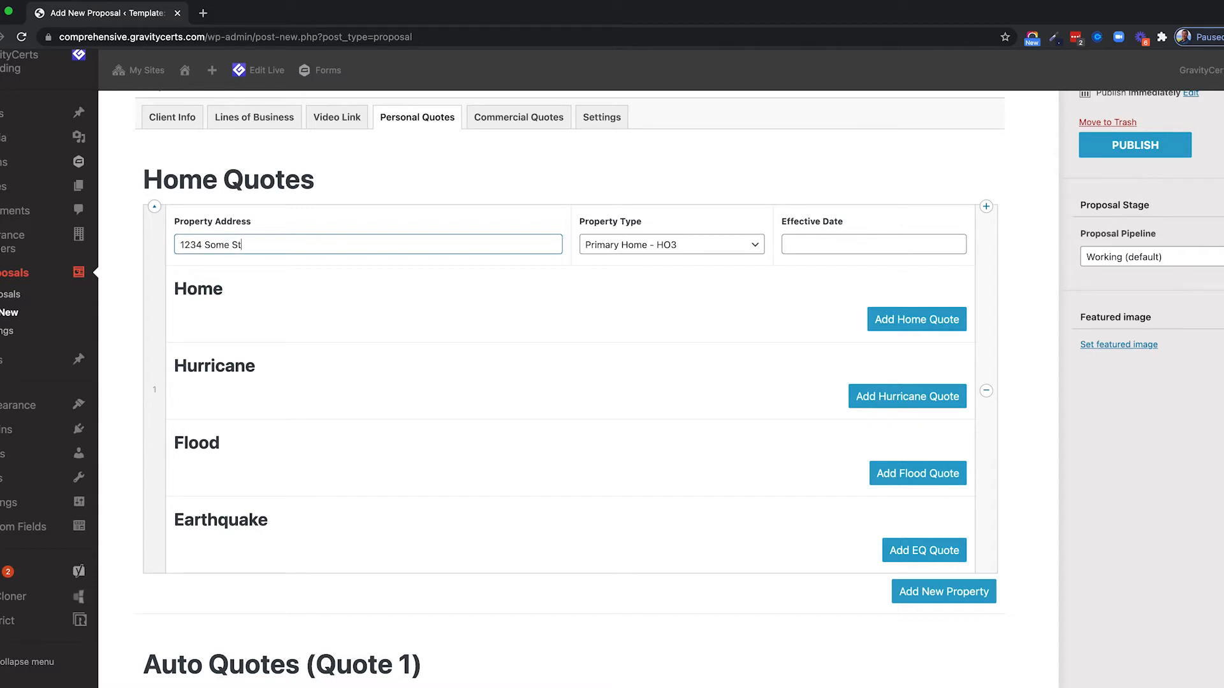
pyautogui.scroll(2, 250, 326)
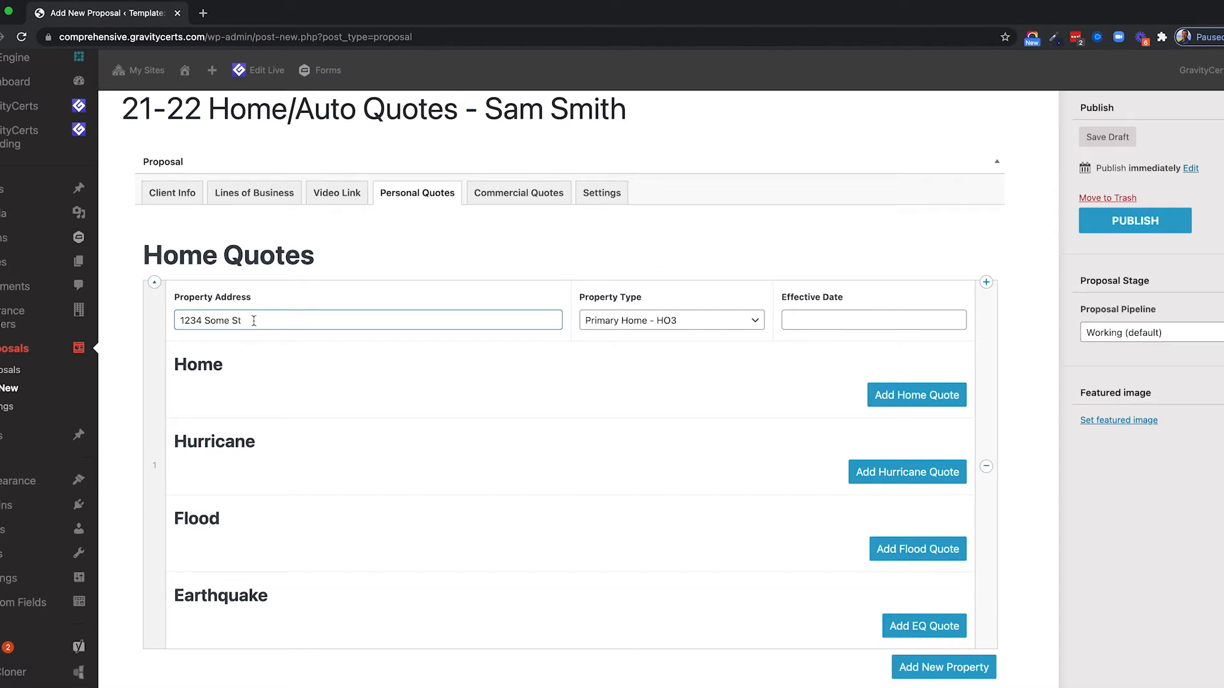
pyautogui.write(', Bend OR')
pyautogui.click(664, 320)
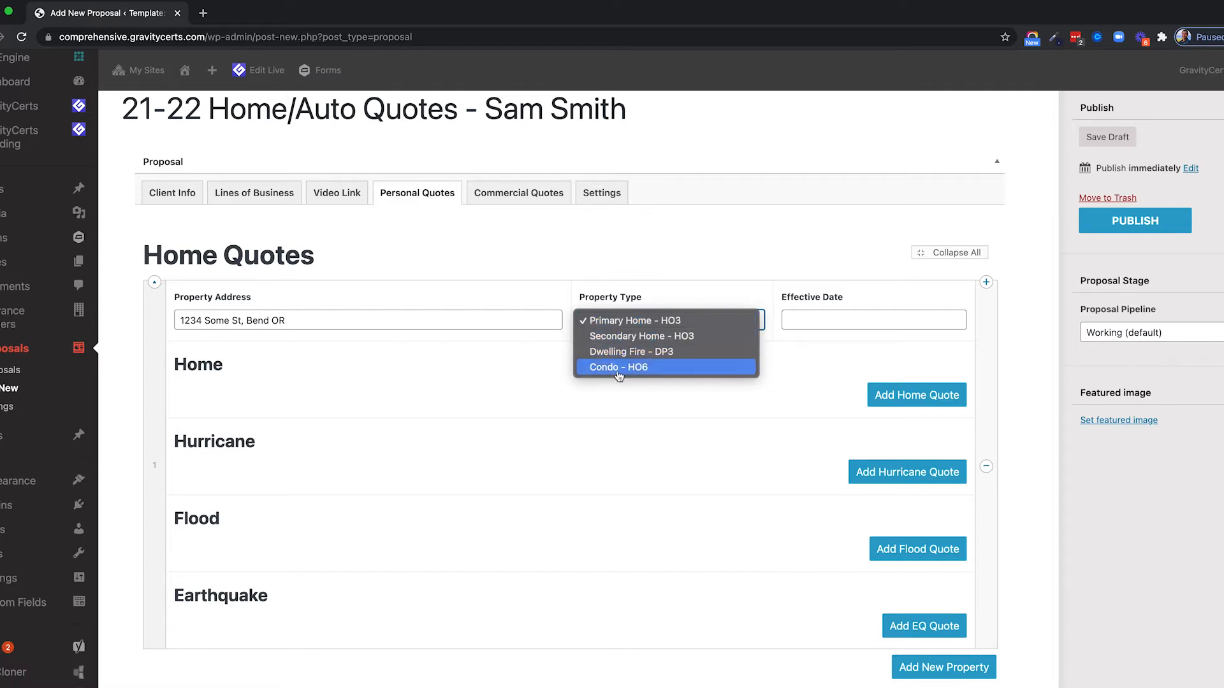
pyautogui.click(615, 323)
pyautogui.click(859, 320)
pyautogui.scroll(-2, 838, 320)
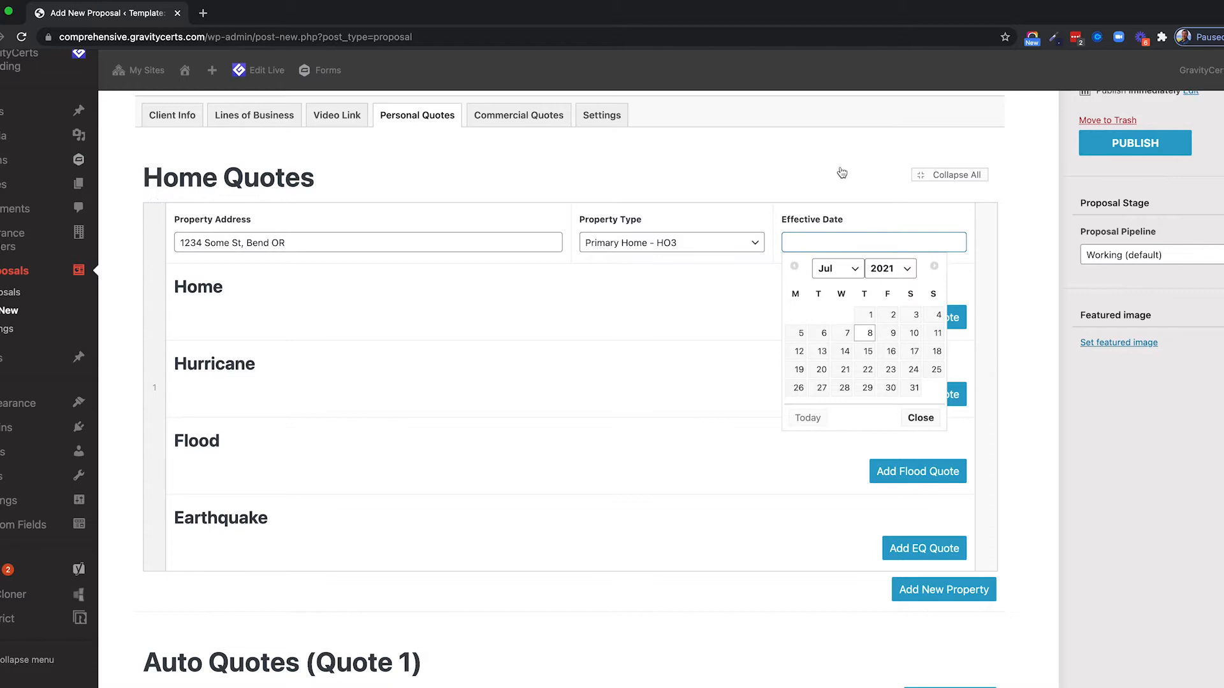
pyautogui.click(806, 243)
pyautogui.click(807, 242)
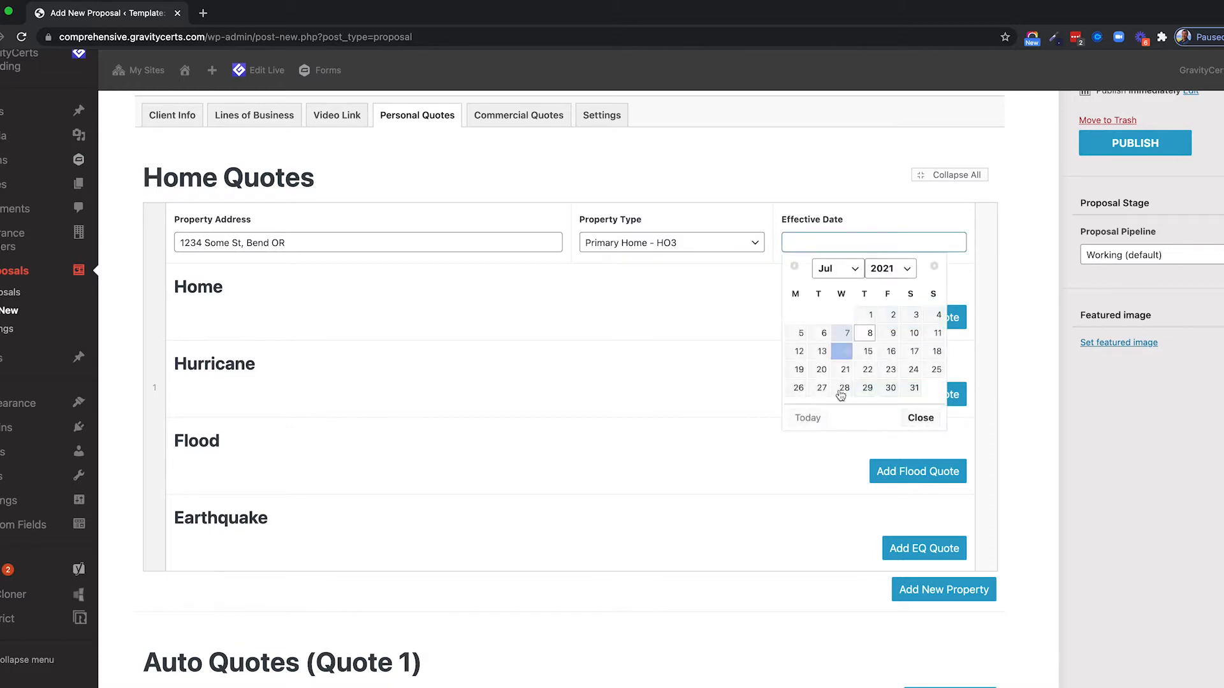
pyautogui.click(914, 388)
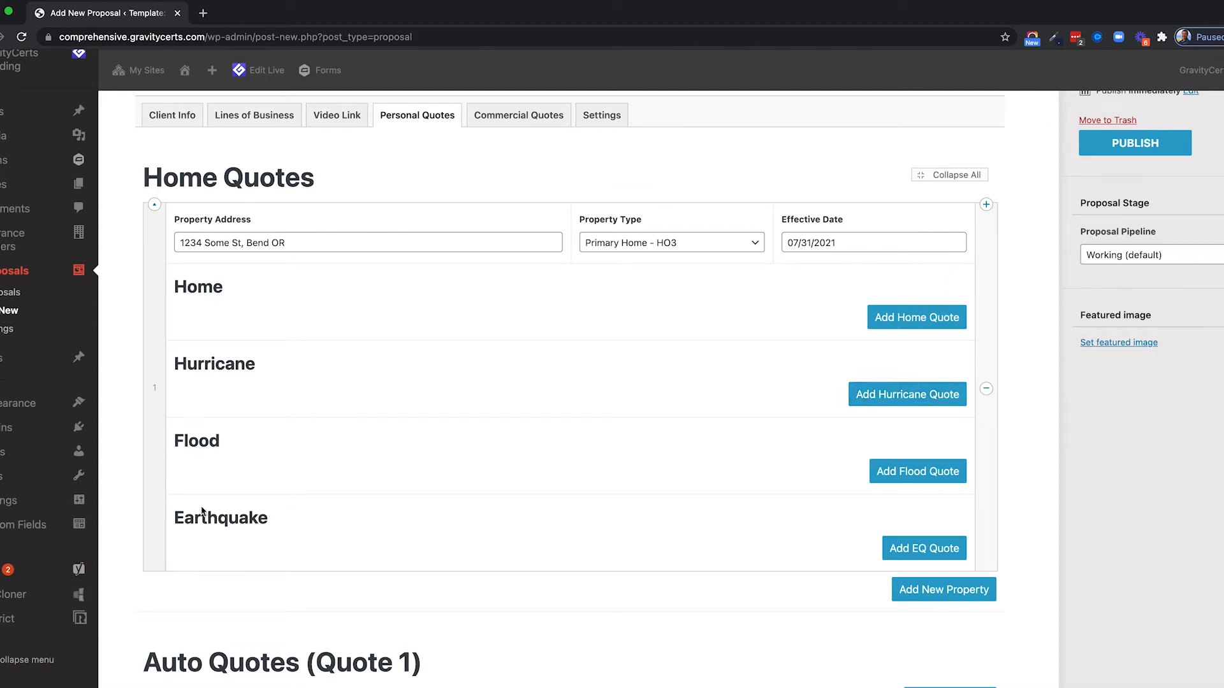
# Add a second property entry under Home Quotes.
pyautogui.moveTo(181, 243); pyautogui.dragTo(287, 244)
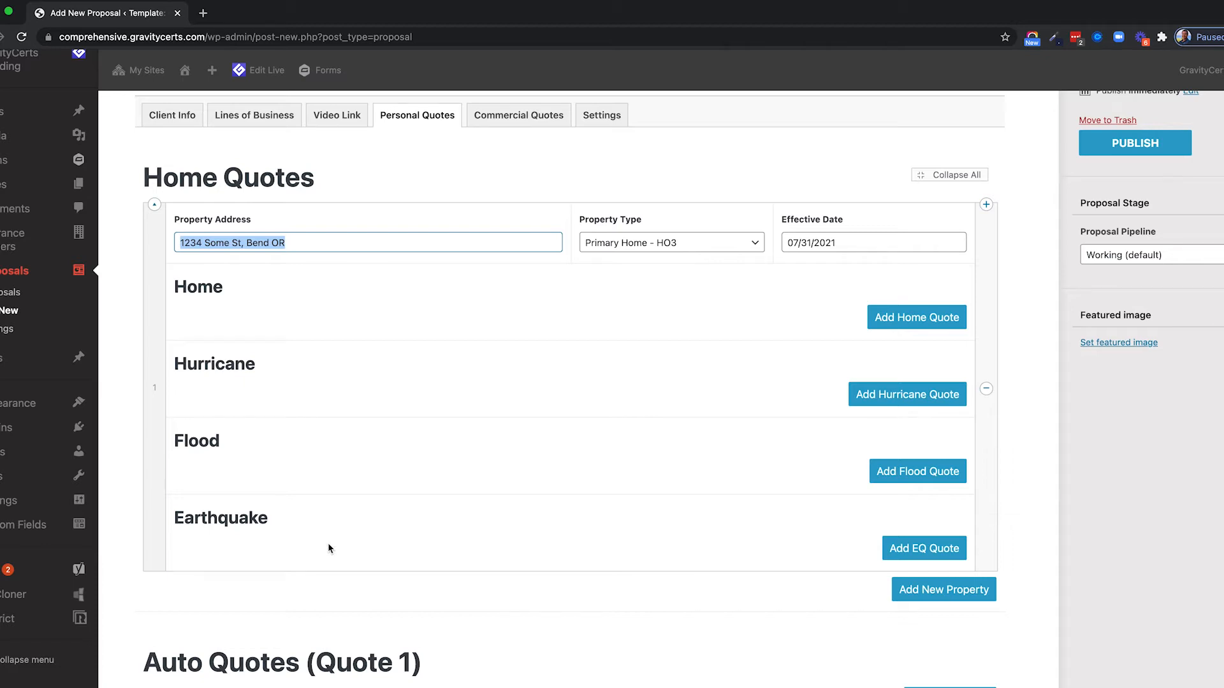
pyautogui.scroll(-1, 336, 363)
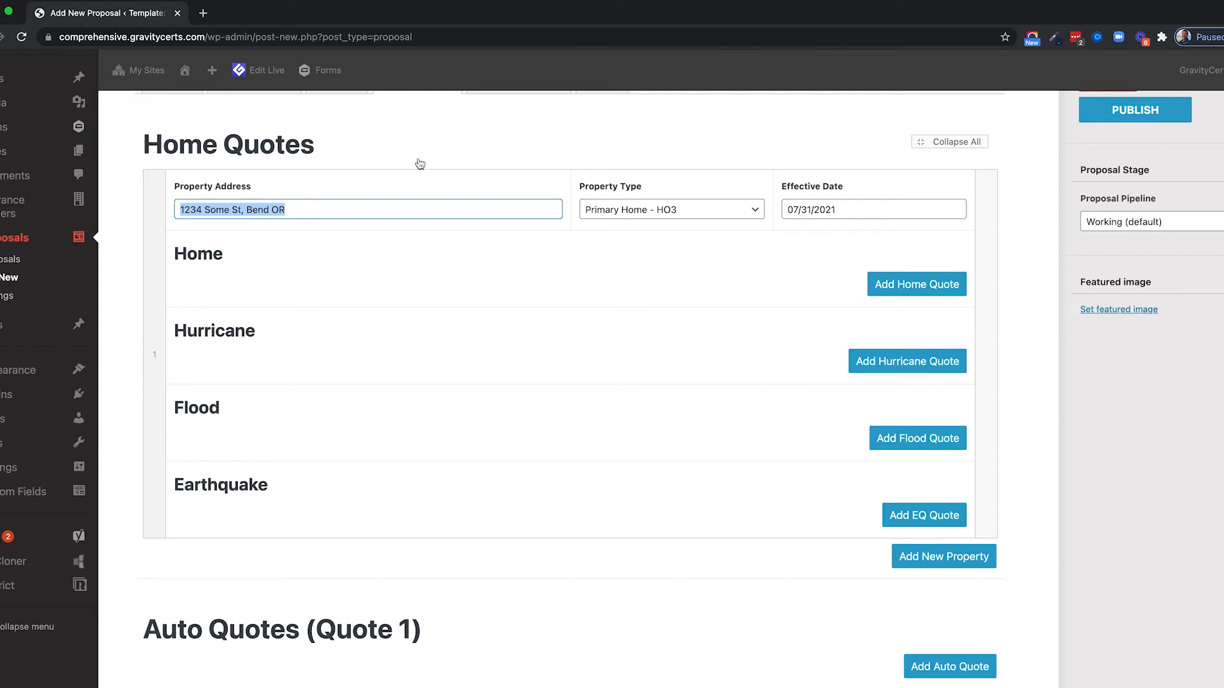
pyautogui.click(944, 556)
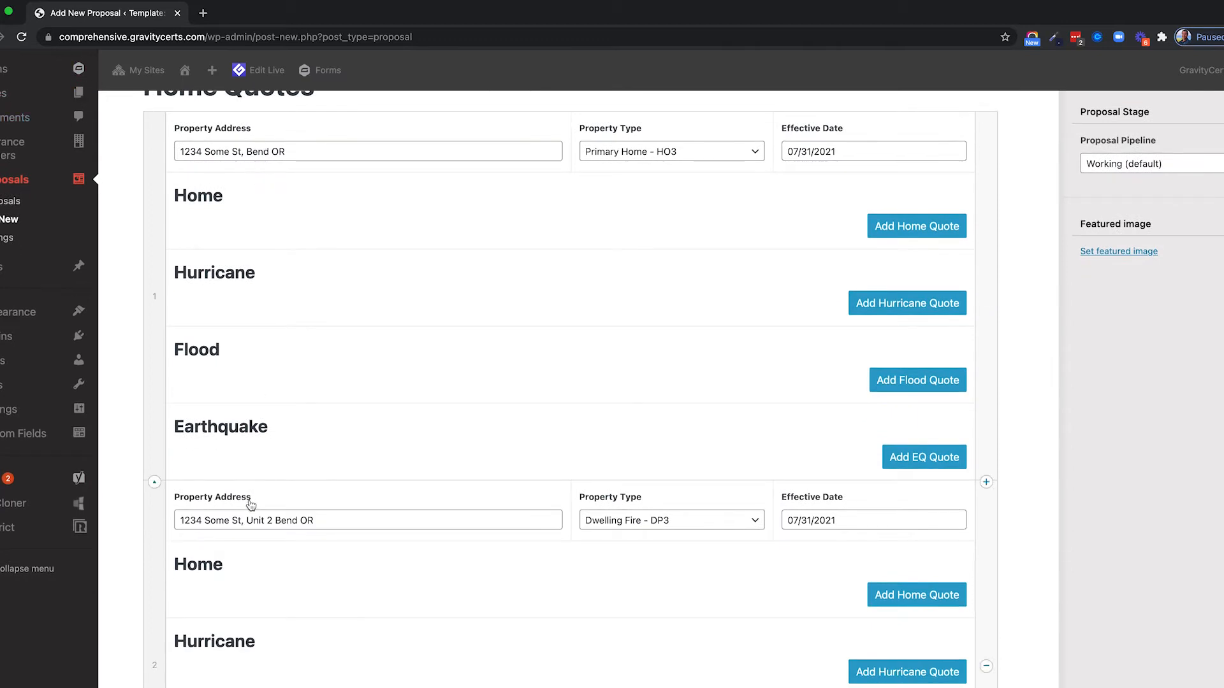
pyautogui.scroll(-2, 257, 433)
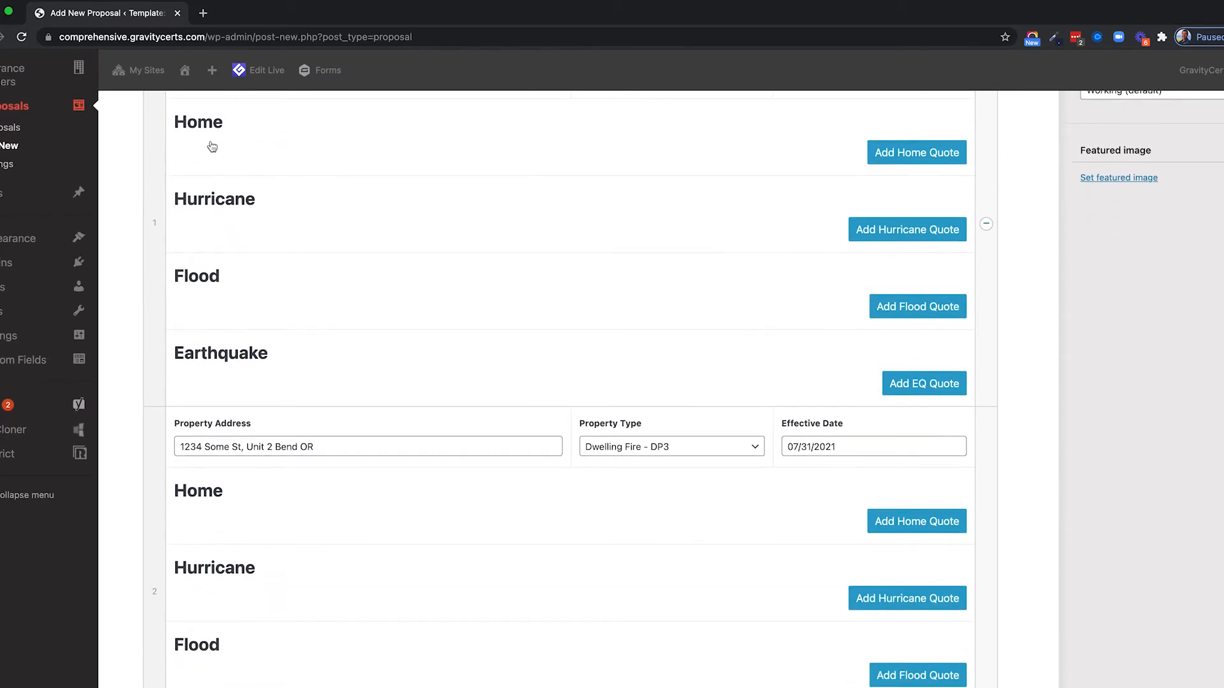
pyautogui.scroll(-5, 200, 372)
pyautogui.scroll(-1, 212, 403)
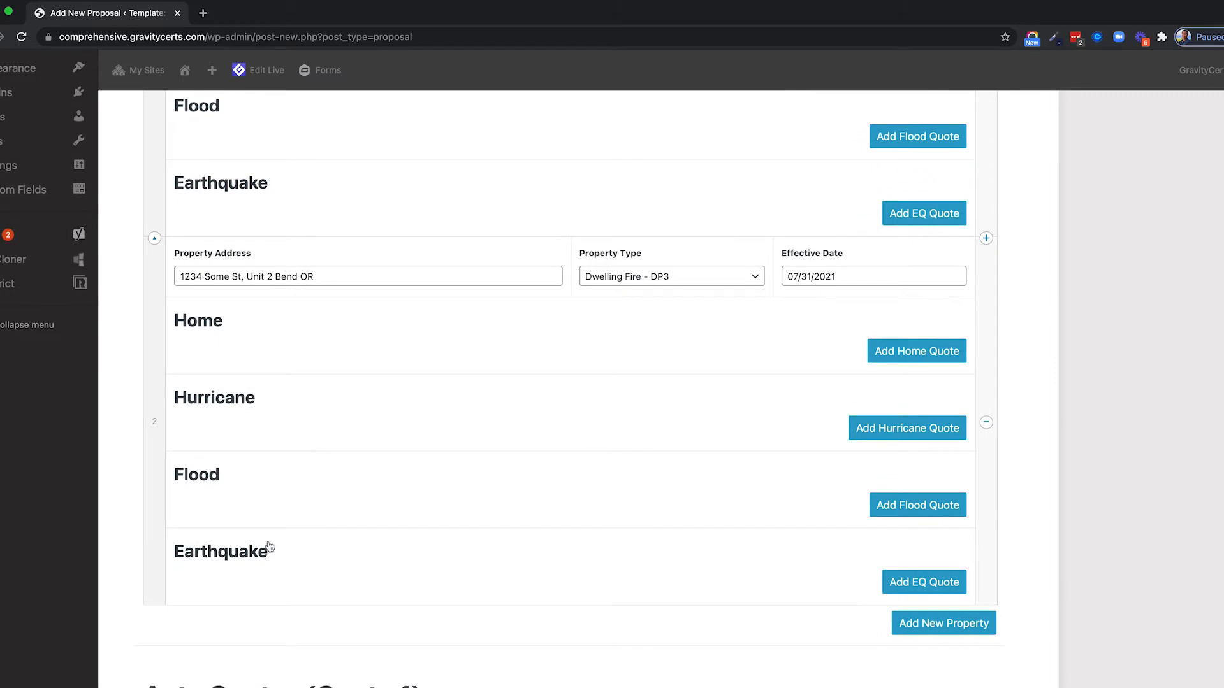
pyautogui.scroll(2, 271, 547)
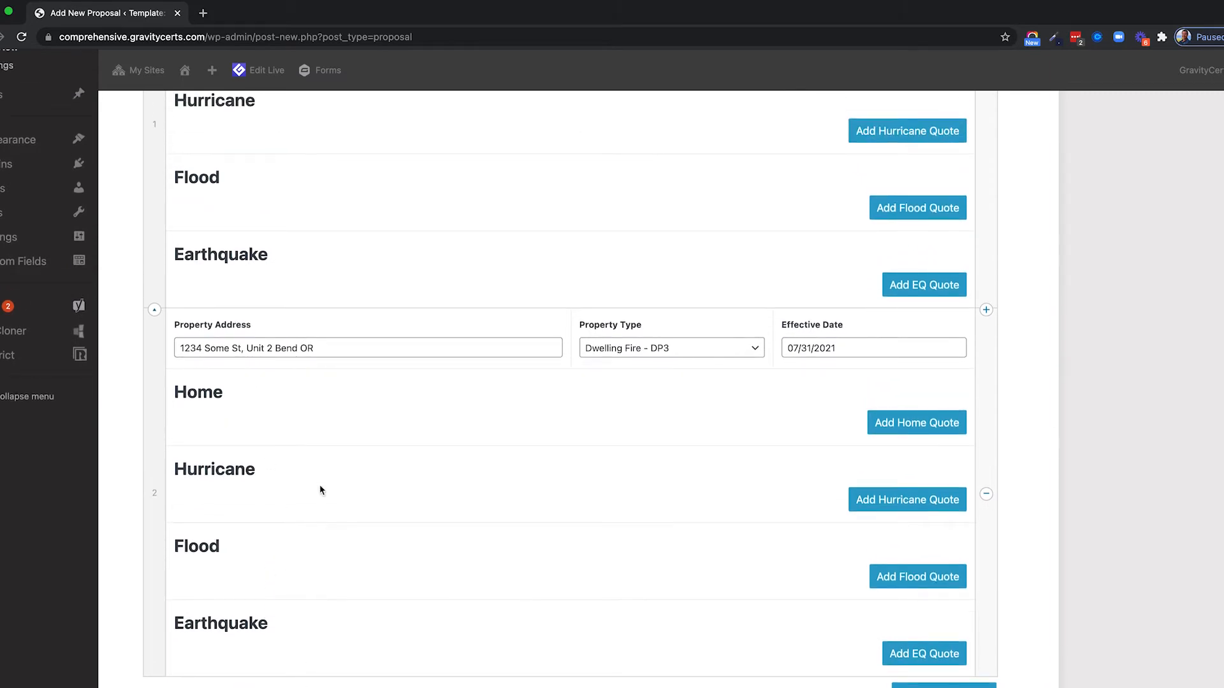
pyautogui.scroll(5, 319, 484)
# Add a Home quote with carrier Progressive, premium 1200, marked as favorite.
pyautogui.click(905, 305)
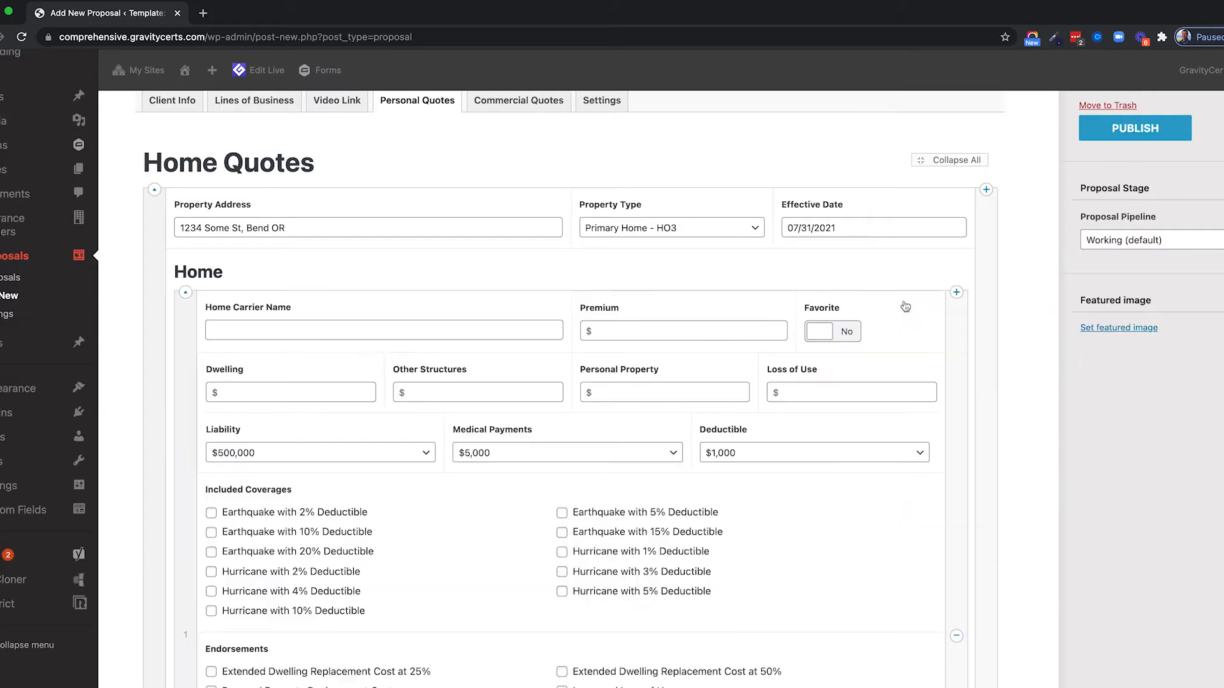
pyautogui.scroll(-2, 300, 267)
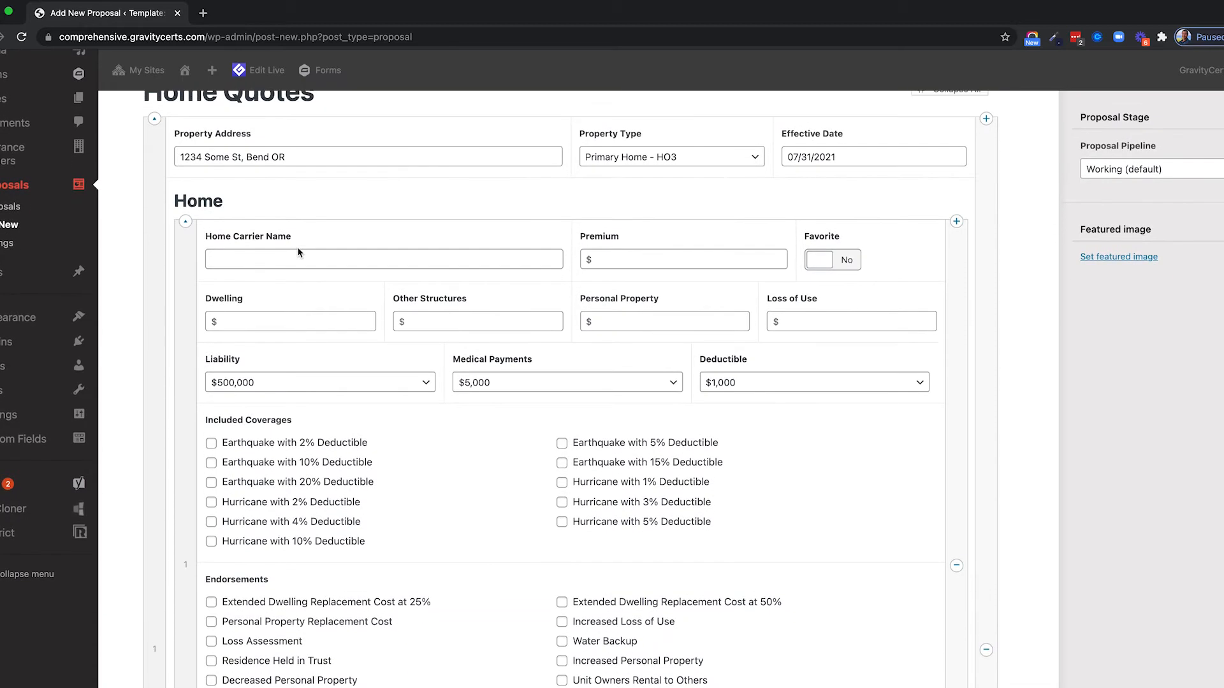
pyautogui.write('Progressive')
pyautogui.press('Tab')
pyautogui.write('1200')
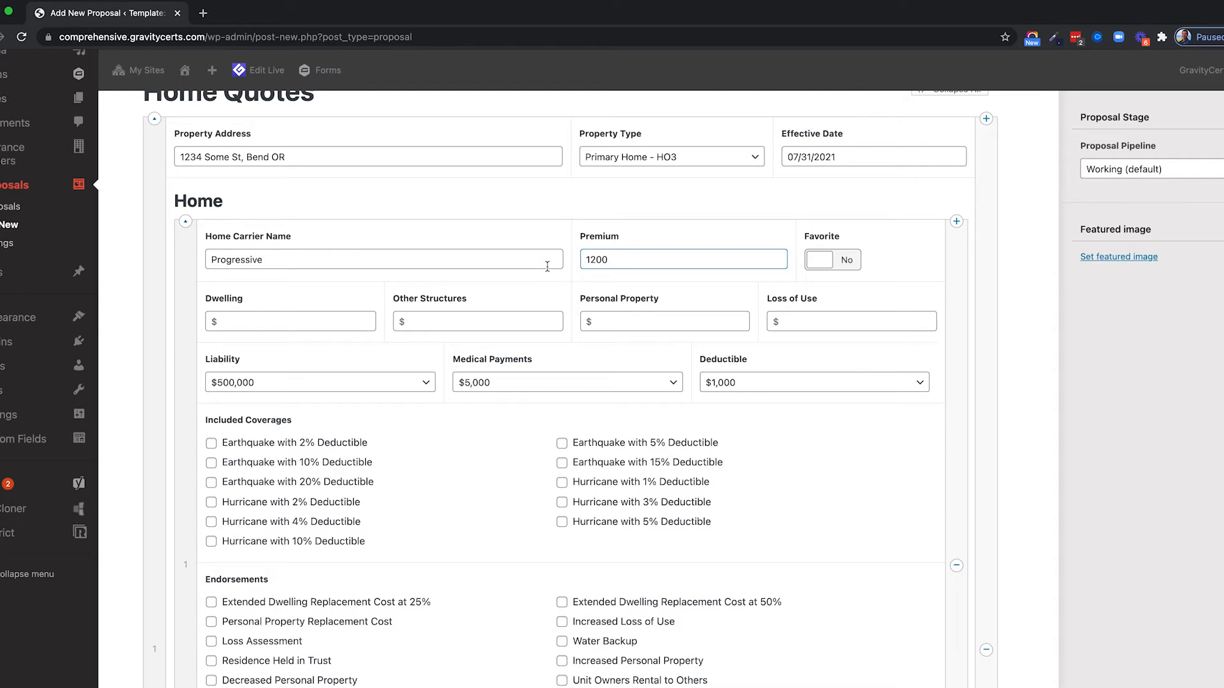
pyautogui.click(818, 261)
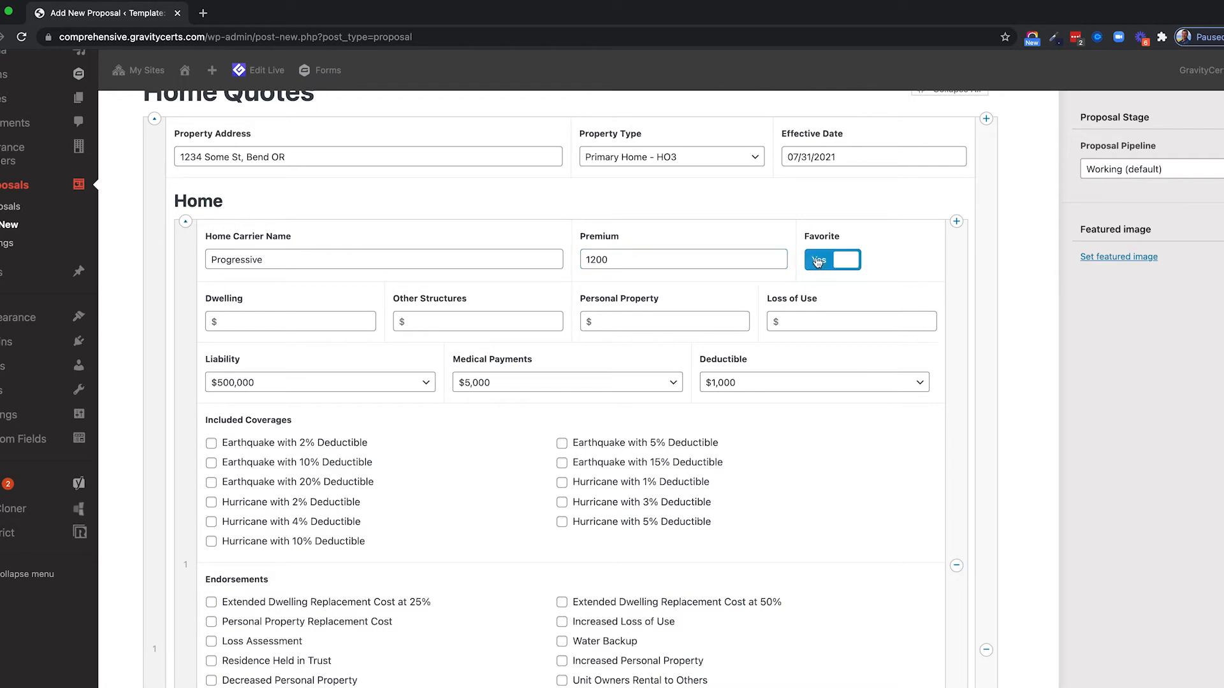
# Enter Dwelling 650000, Other Structures 65000, Personal Property 250000, Loss of Use 120000; keep $500,000 liability.
pyautogui.scroll(-1, 817, 261)
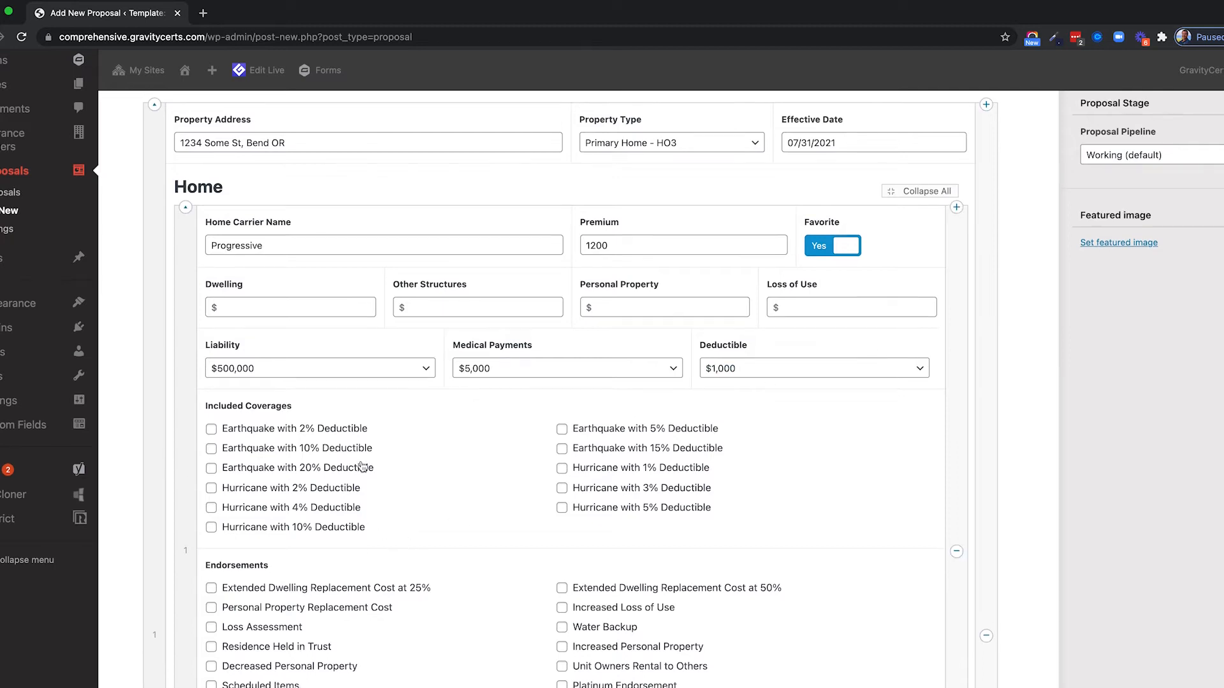
pyautogui.scroll(-5, 397, 547)
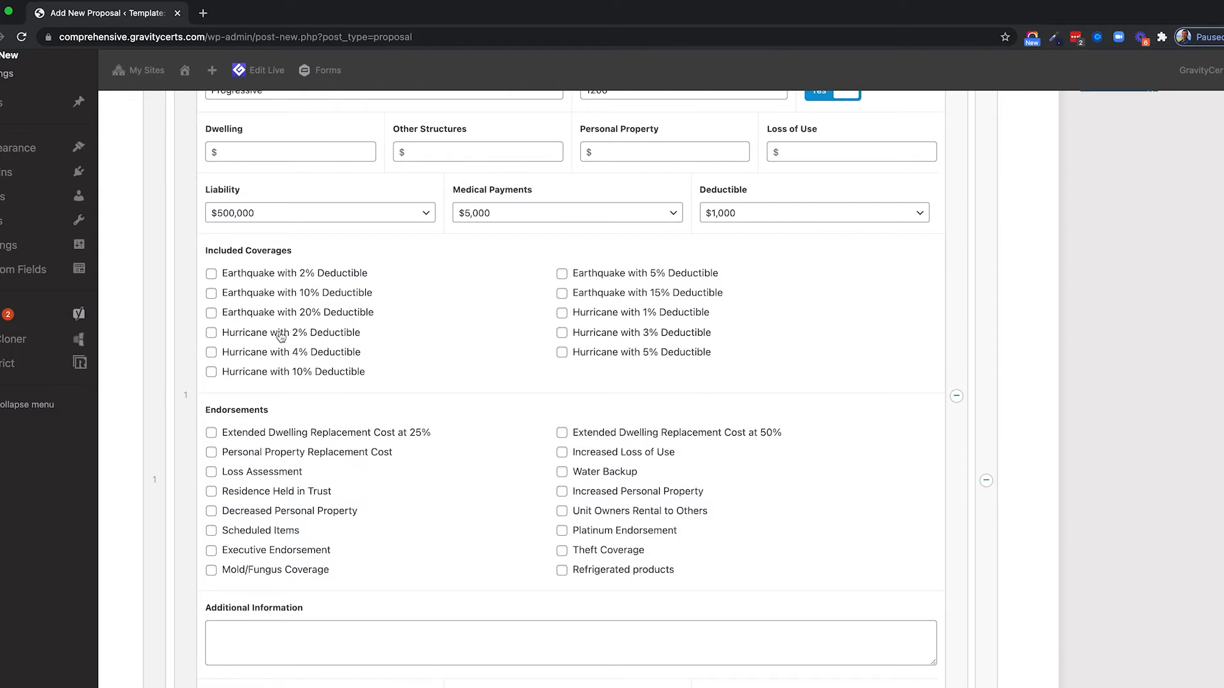
pyautogui.scroll(-12, 280, 336)
pyautogui.scroll(-1, 280, 332)
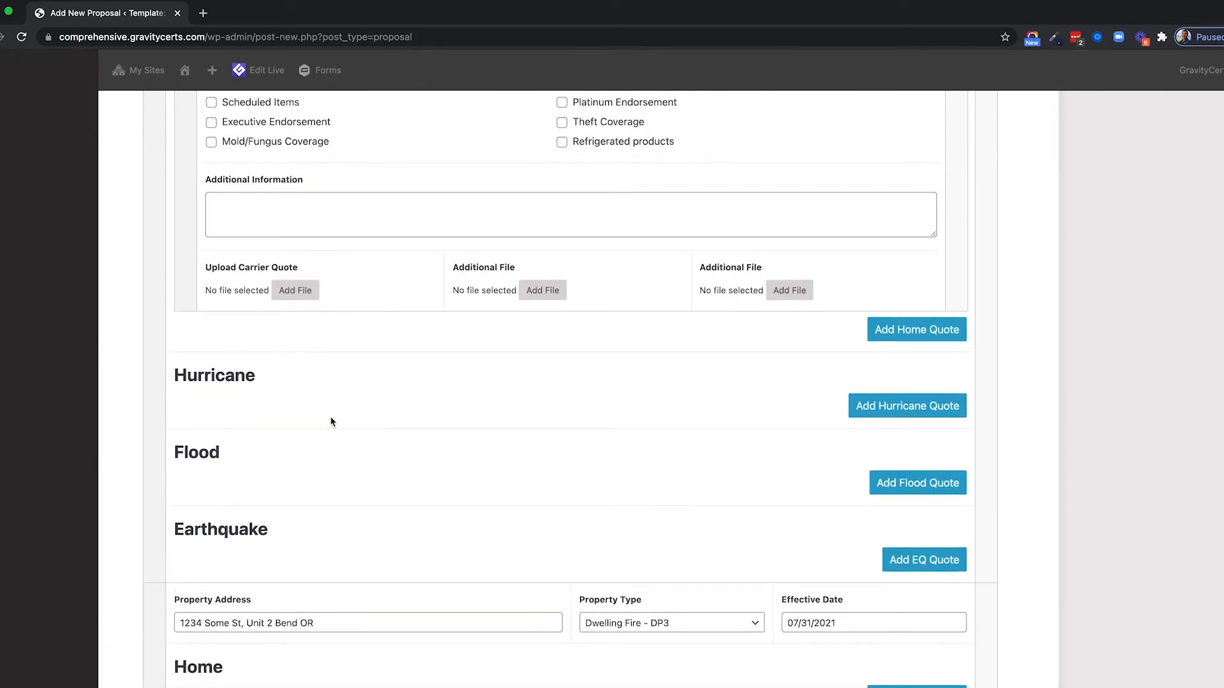
pyautogui.scroll(10, 331, 416)
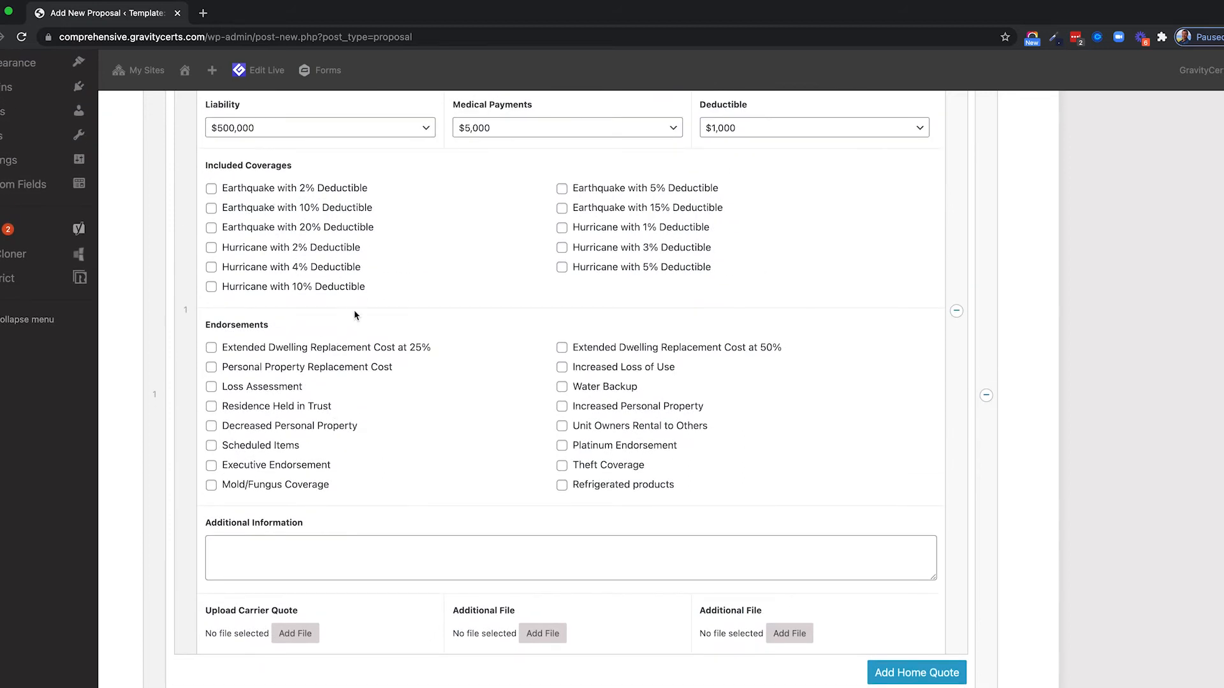
pyautogui.scroll(-8, 354, 309)
pyautogui.scroll(5, 435, 516)
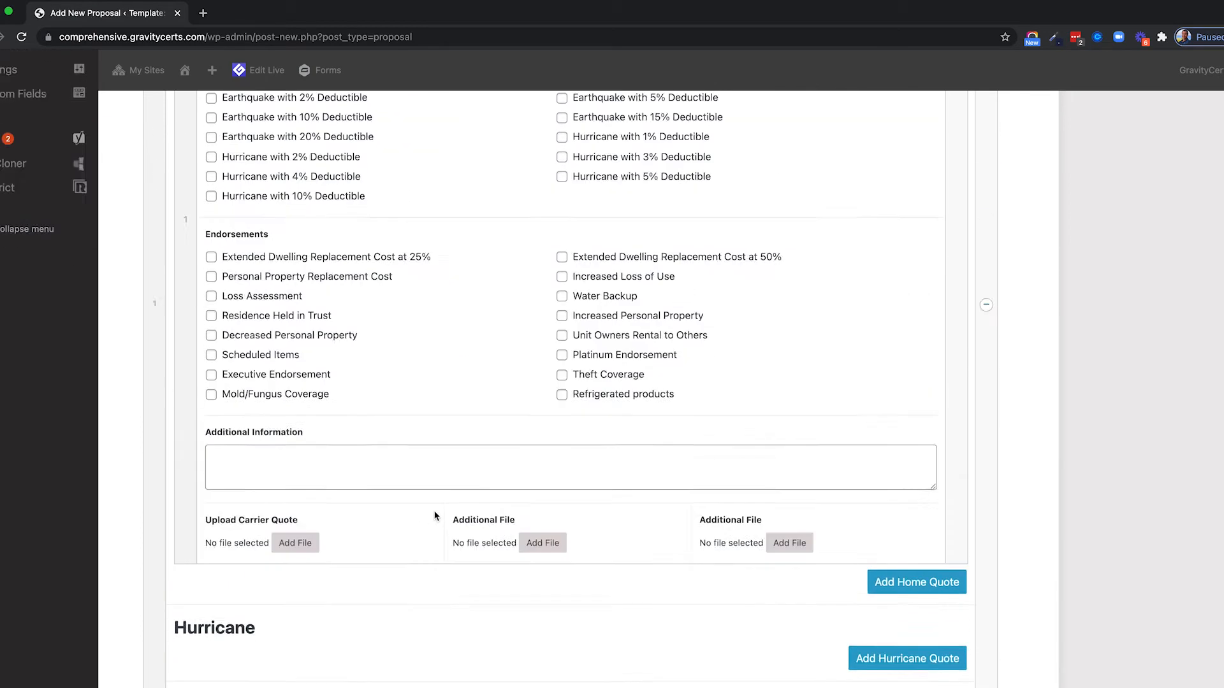
pyautogui.scroll(9, 435, 516)
pyautogui.click(268, 283)
pyautogui.click(335, 341)
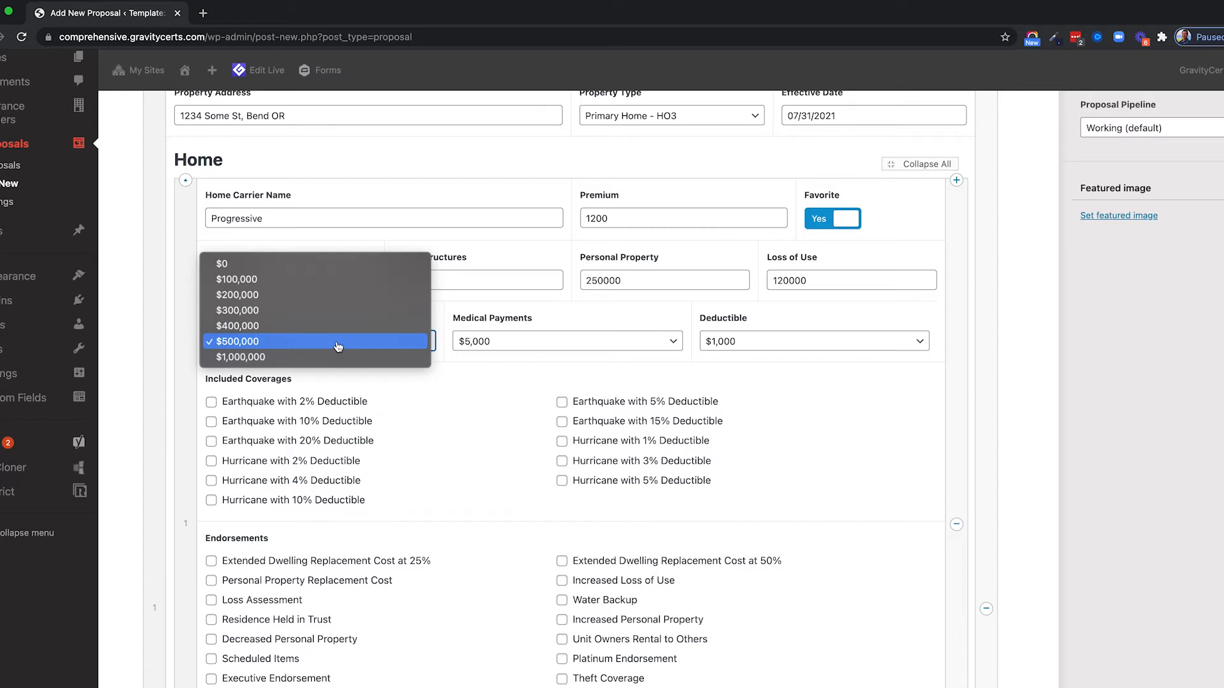
pyautogui.click(336, 342)
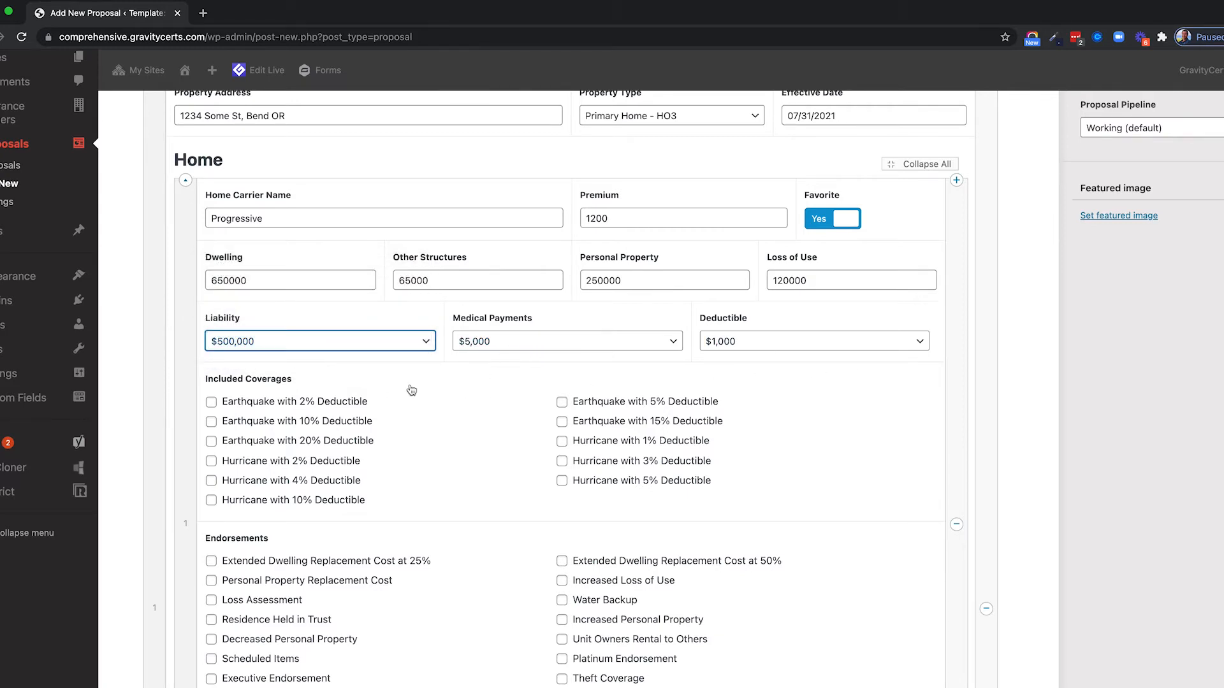
pyautogui.scroll(-9, 410, 383)
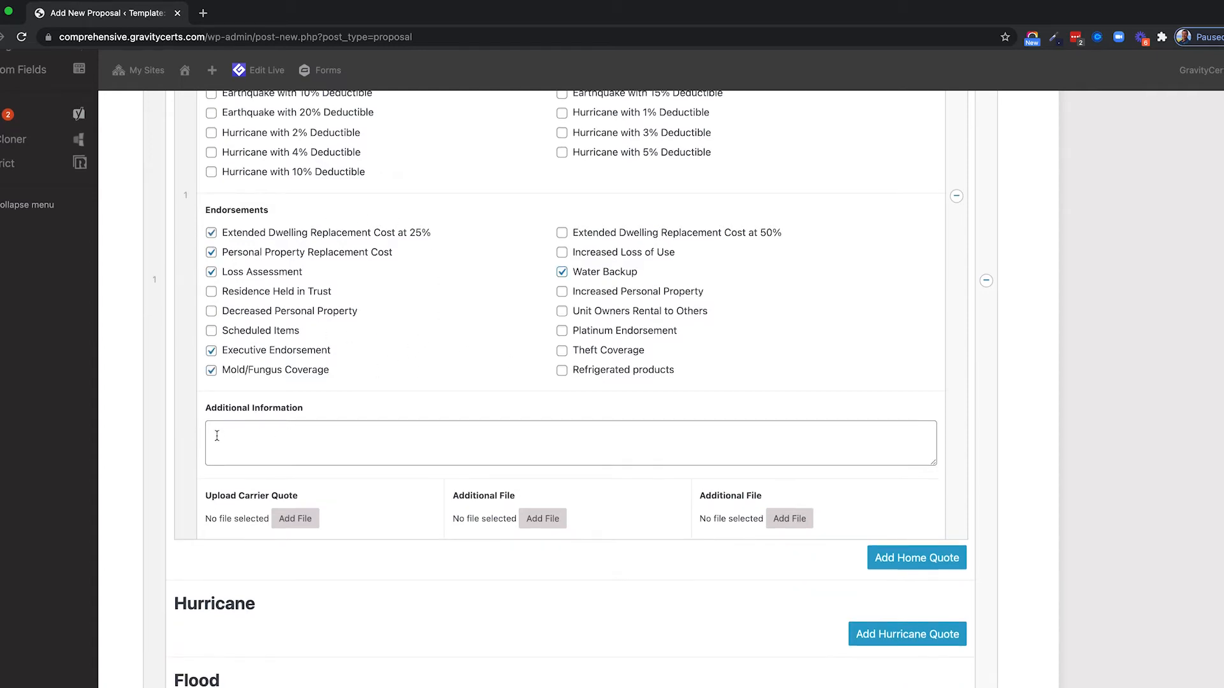
# Type sample placeholder text into the first Home quote's Additional Information field.
pyautogui.click(278, 437)
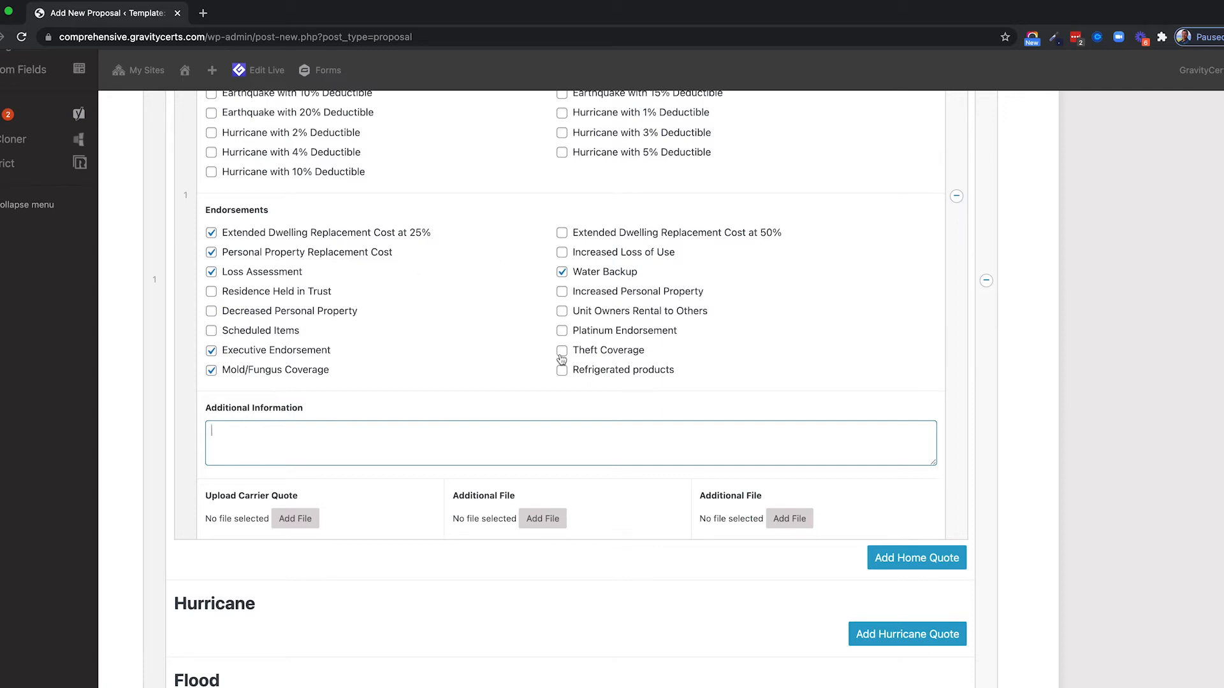
pyautogui.scroll(2, 410, 319)
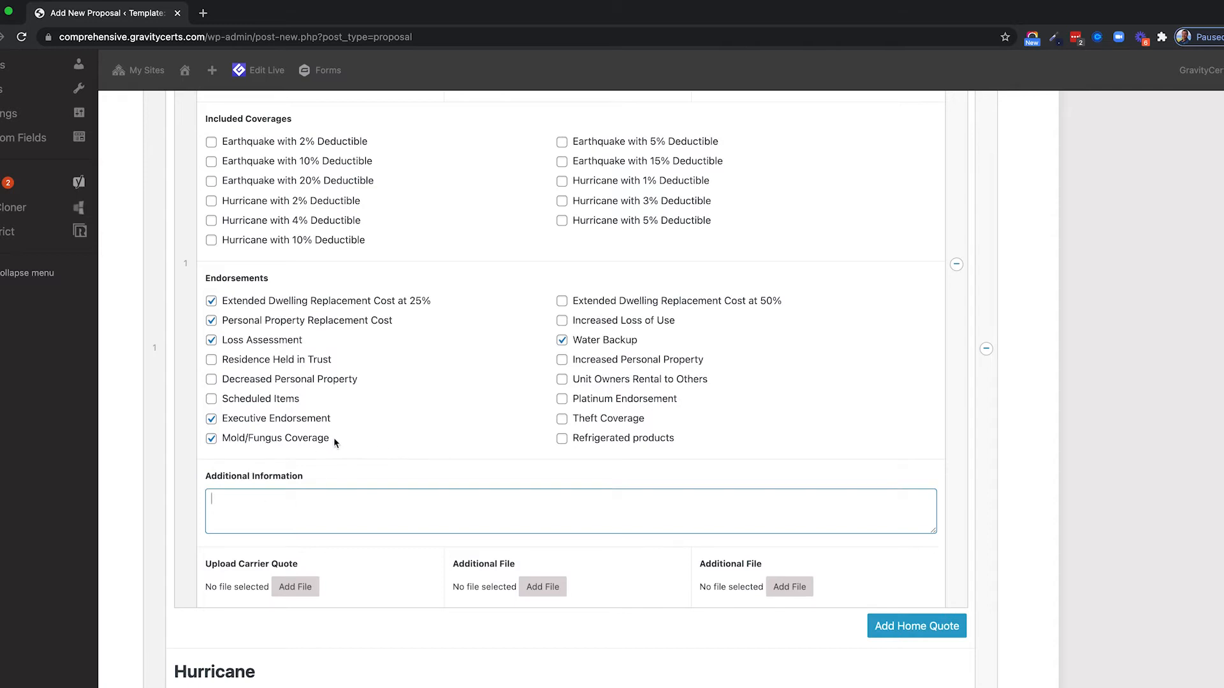
pyautogui.scroll(6, 330, 430)
pyautogui.scroll(-6, 364, 448)
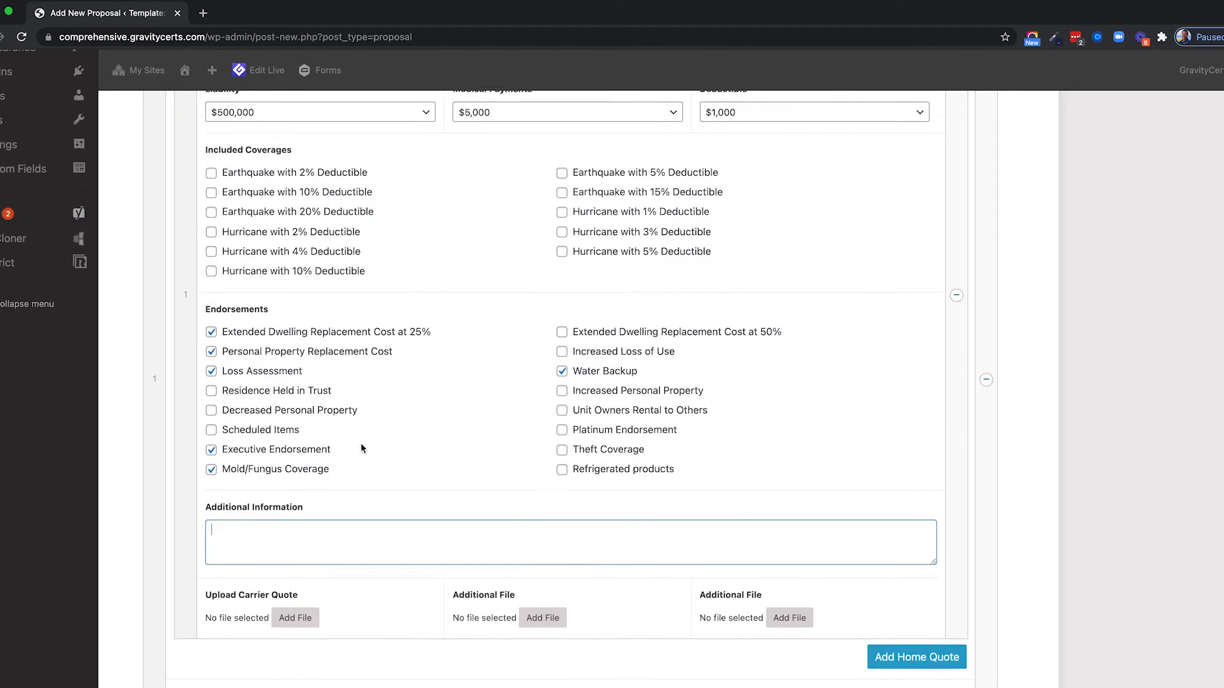
pyautogui.click(228, 508)
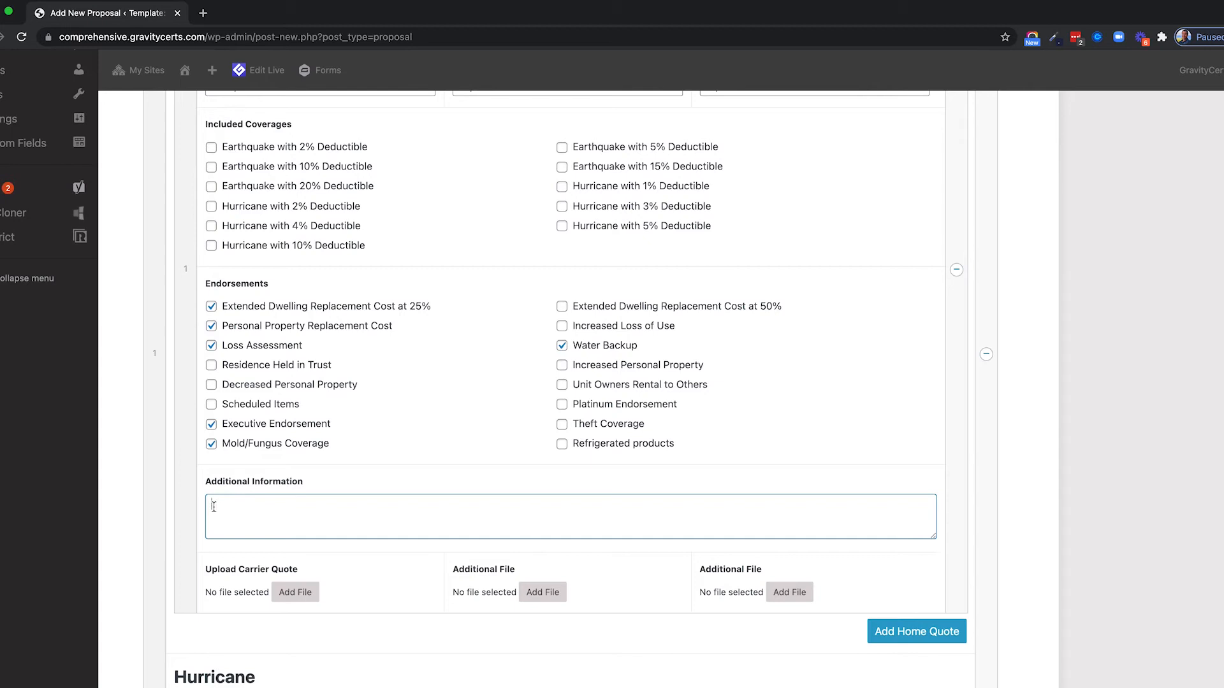
pyautogui.write('sadklfjsadlkfj sdkl fjslkfjs')
pyautogui.scroll(-3, 868, 486)
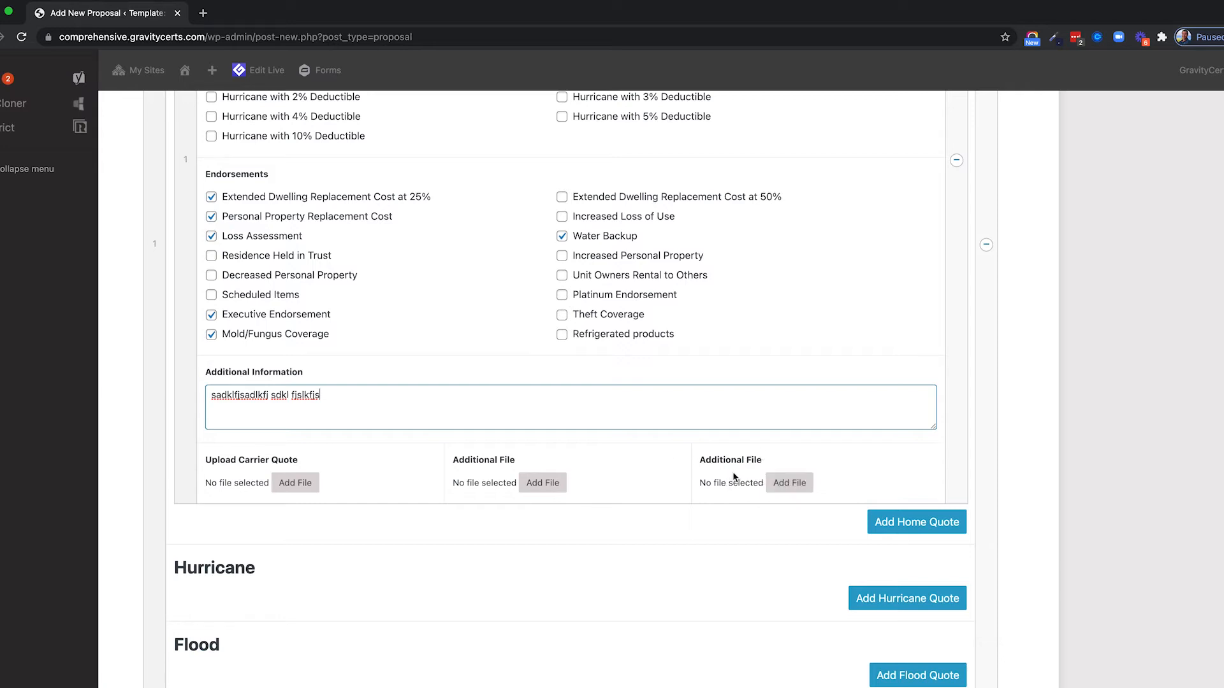
pyautogui.scroll(-1, 733, 478)
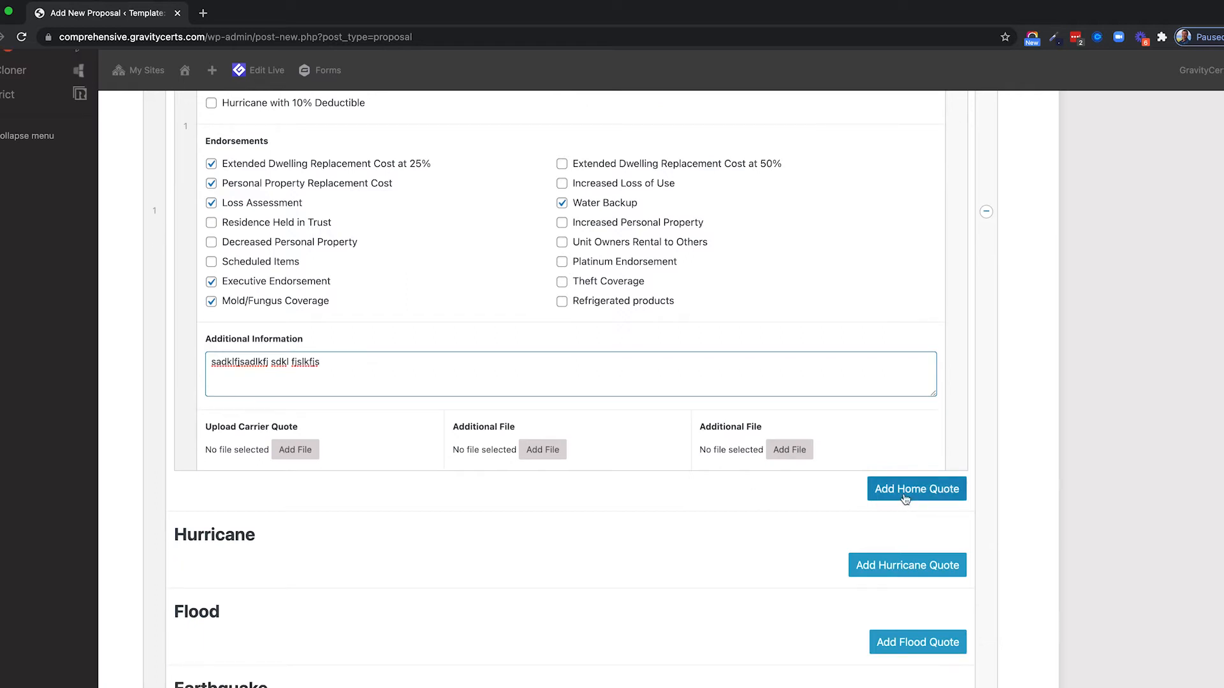
# Add a second home quote: Travelers, premium 1250, coverages 645000, 250000, 120000 and 89000.
pyautogui.click(905, 491)
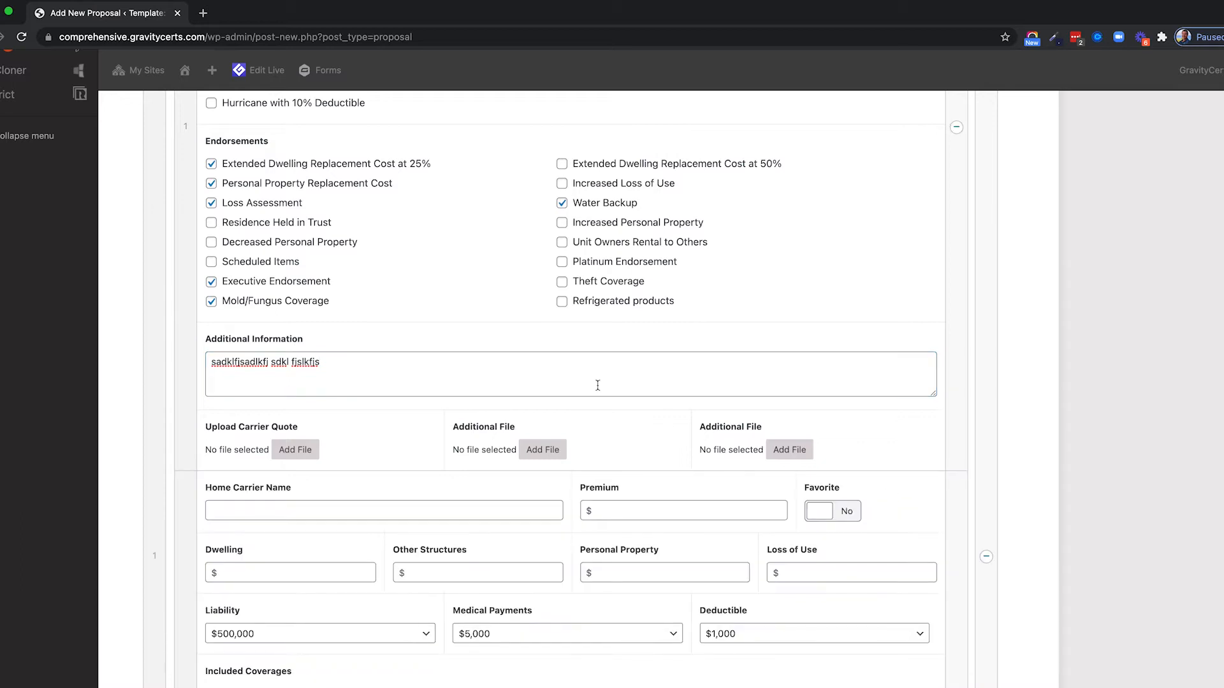
pyautogui.scroll(-5, 503, 344)
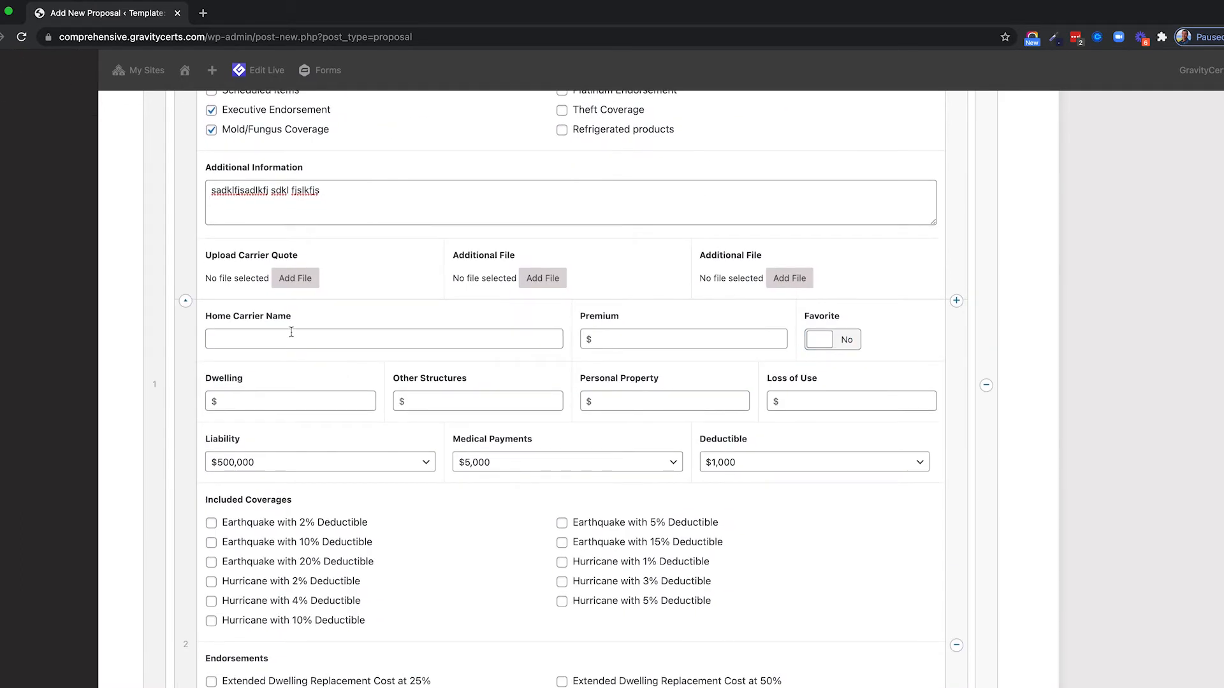
pyautogui.write('Travelers')
pyautogui.press('Tab')
pyautogui.write('1250')
pyautogui.press('Tab')
pyautogui.write('645000')
pyautogui.press('Tab')
pyautogui.write('250000')
pyautogui.press('Tab')
pyautogui.write('120000')
pyautogui.press('Tab')
pyautogui.write('89000')
# Tick six endorsements, including Extended Dwelling Replacement Cost 25%, Loss Assessment and Water Backup.
pyautogui.scroll(-8, 532, 489)
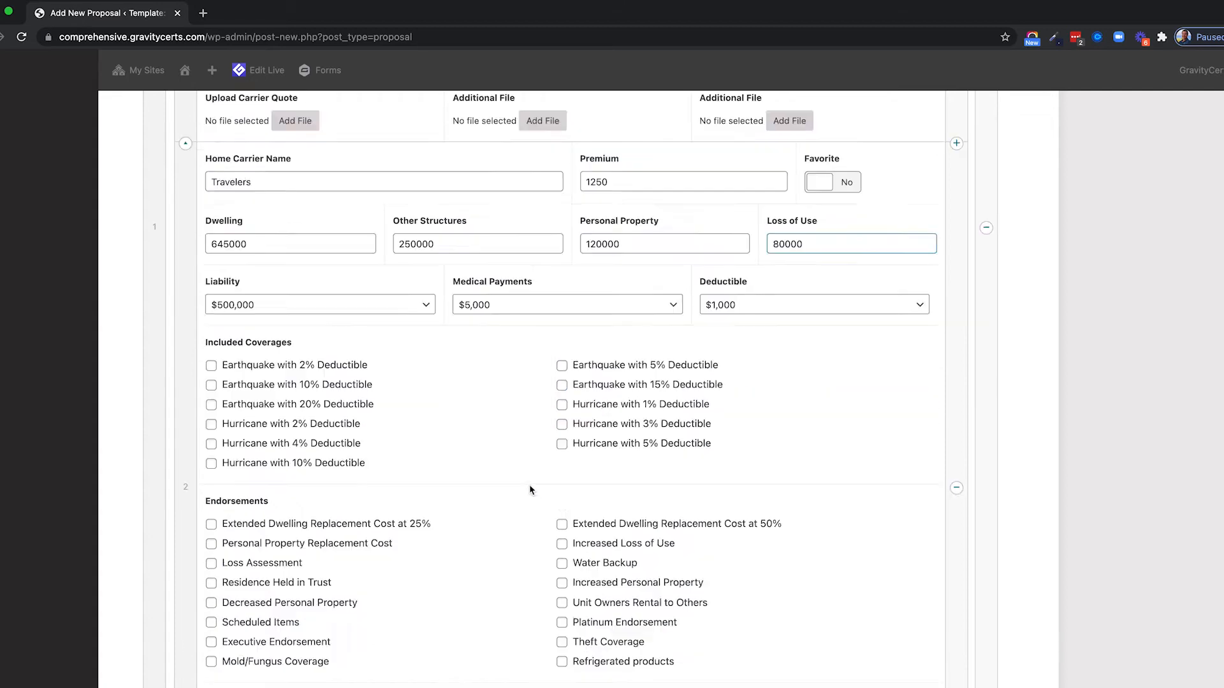
pyautogui.click(256, 348)
pyautogui.click(256, 372)
pyautogui.click(263, 389)
pyautogui.click(262, 408)
pyautogui.click(606, 407)
pyautogui.click(596, 389)
pyautogui.scroll(-4, 382, 408)
# Type the note 'Additional information about this quote from Trave' for the Travelers quote.
pyautogui.click(374, 420)
pyautogui.write('Additional inf')
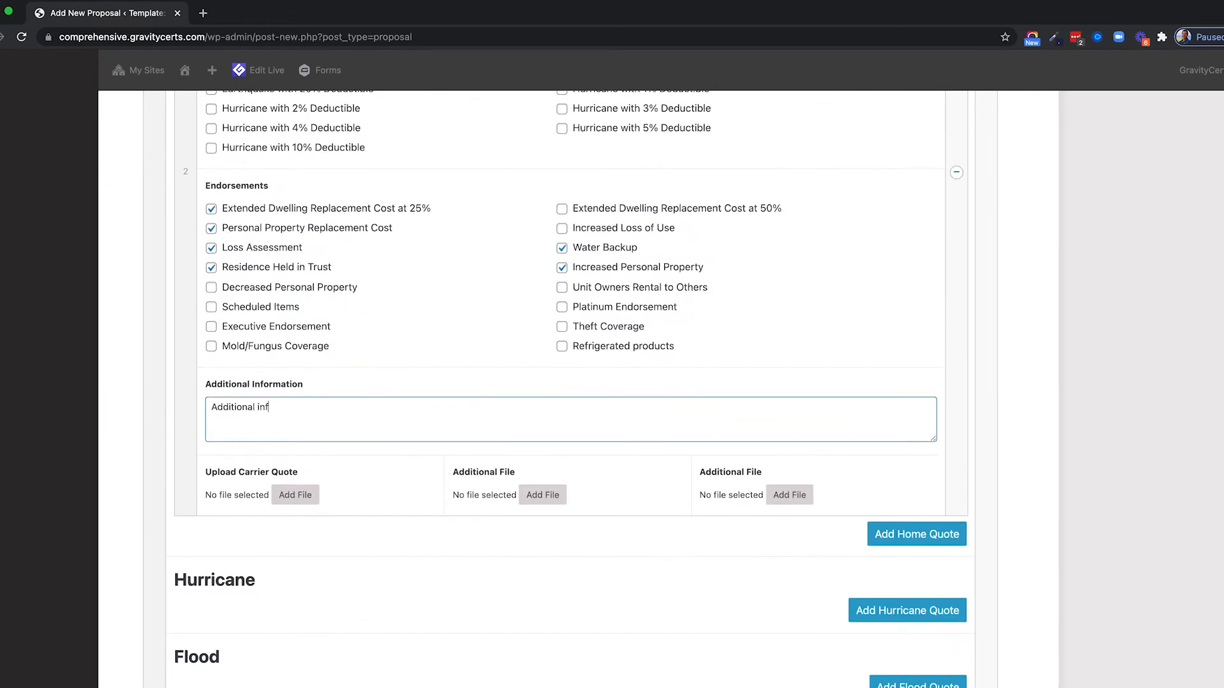
pyautogui.write('ormation about this quote from Travelers')
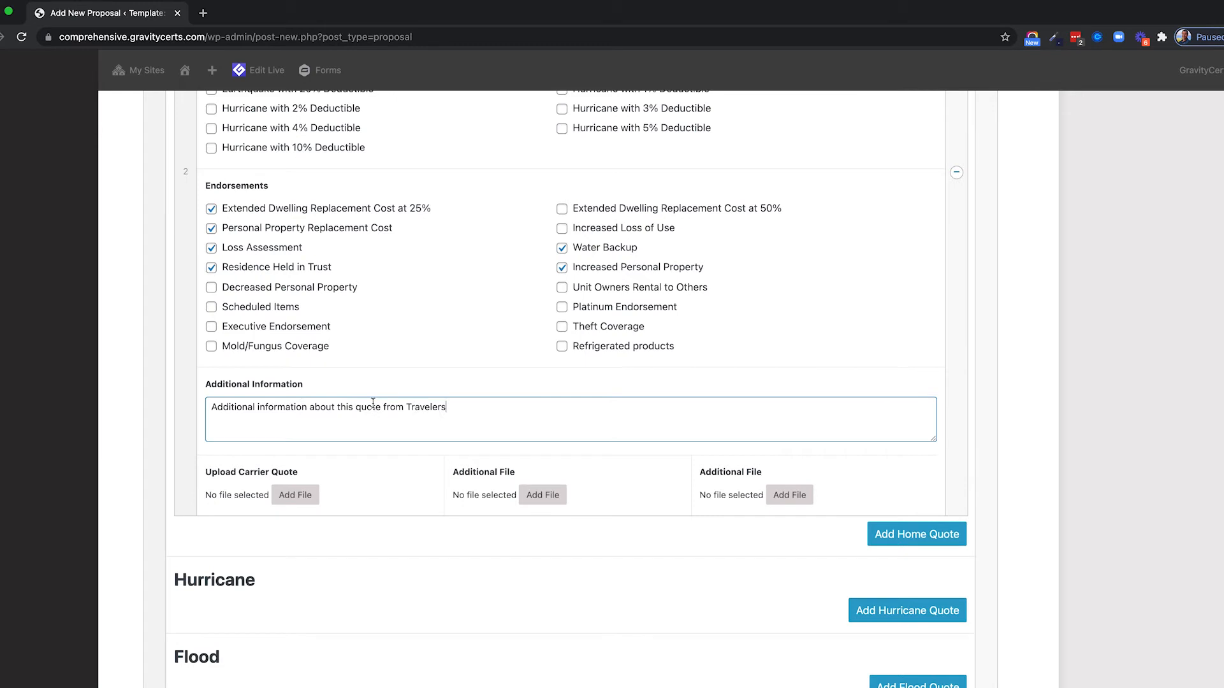
pyautogui.scroll(6, 373, 402)
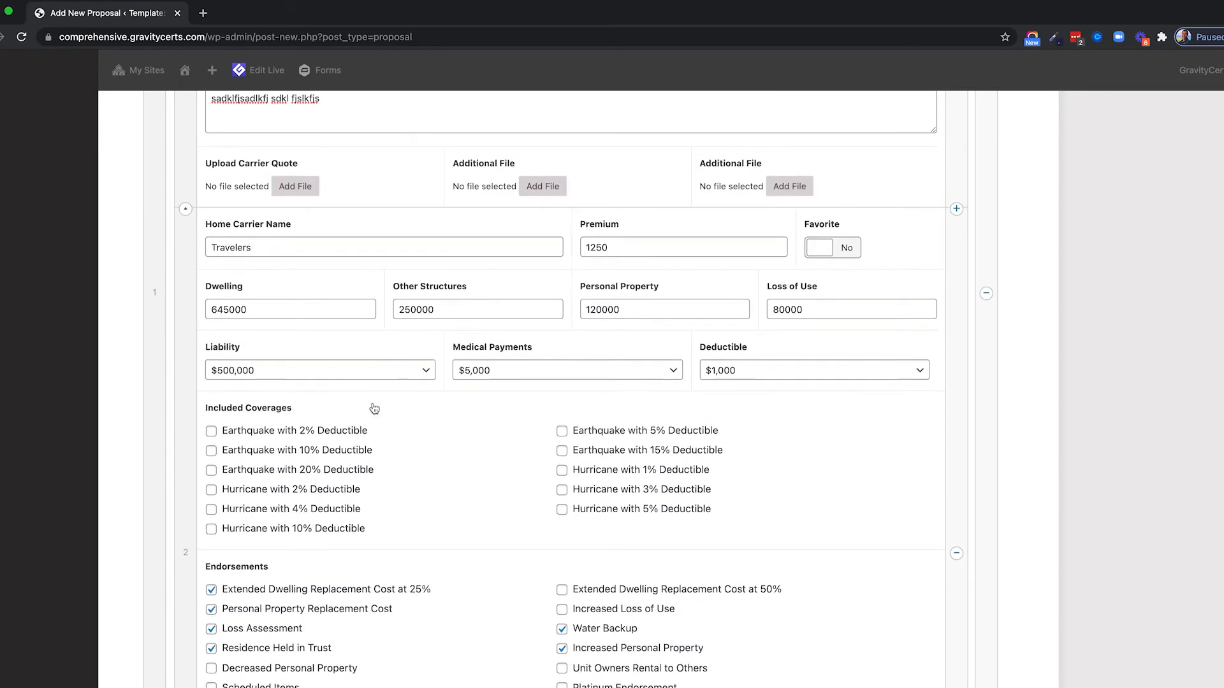
pyautogui.scroll(5, 374, 408)
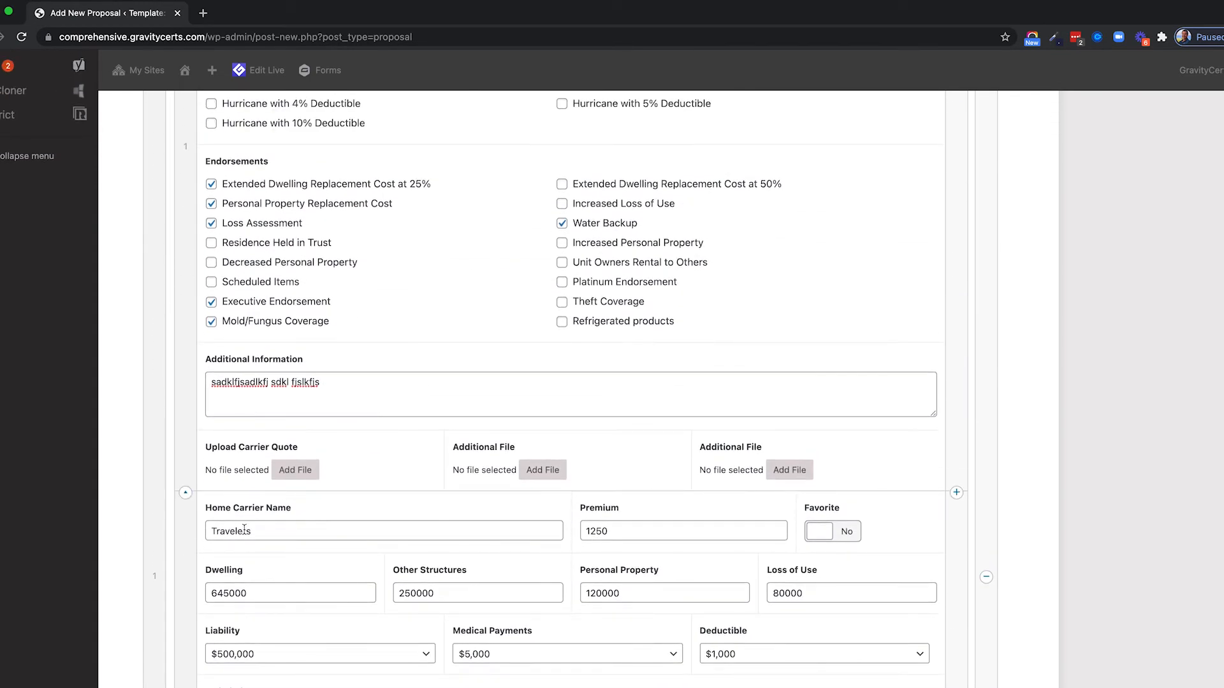
# Go back up and select the Progressive carrier name.
pyautogui.moveTo(250, 531); pyautogui.dragTo(195, 529)
pyautogui.scroll(4, 445, 390)
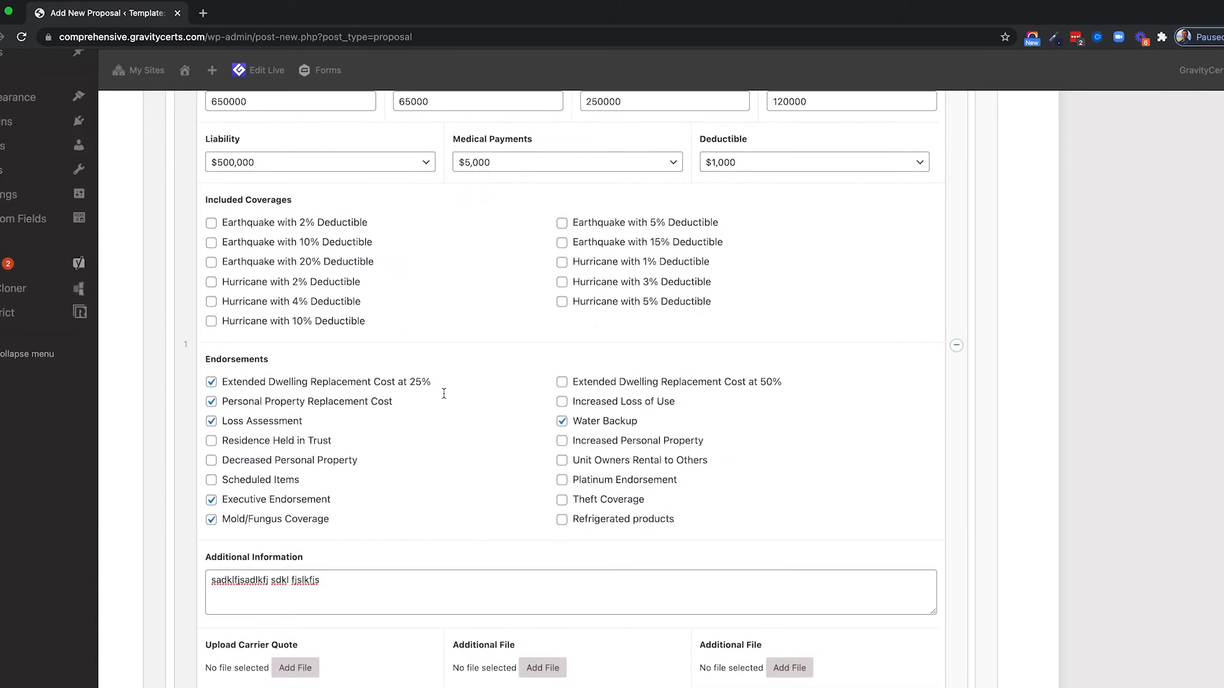
pyautogui.scroll(3, 290, 178)
pyautogui.doubleClick(242, 211)
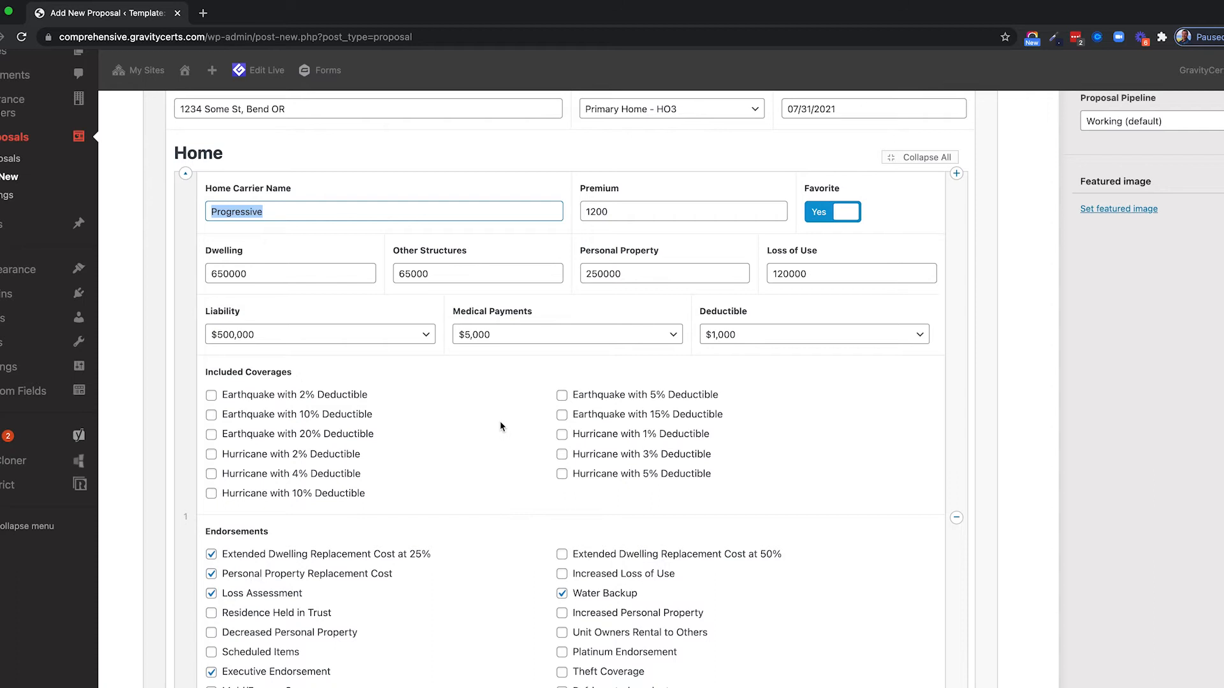
pyautogui.scroll(-1, 500, 420)
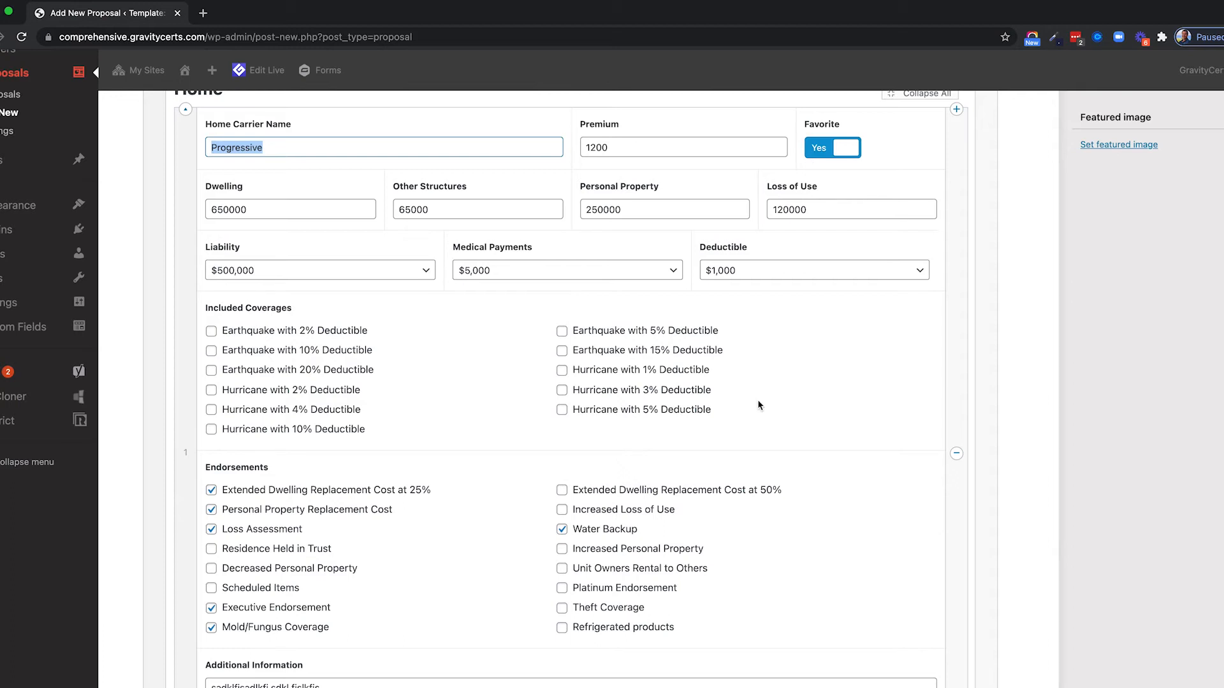
pyautogui.click(838, 148)
pyautogui.scroll(-9, 751, 318)
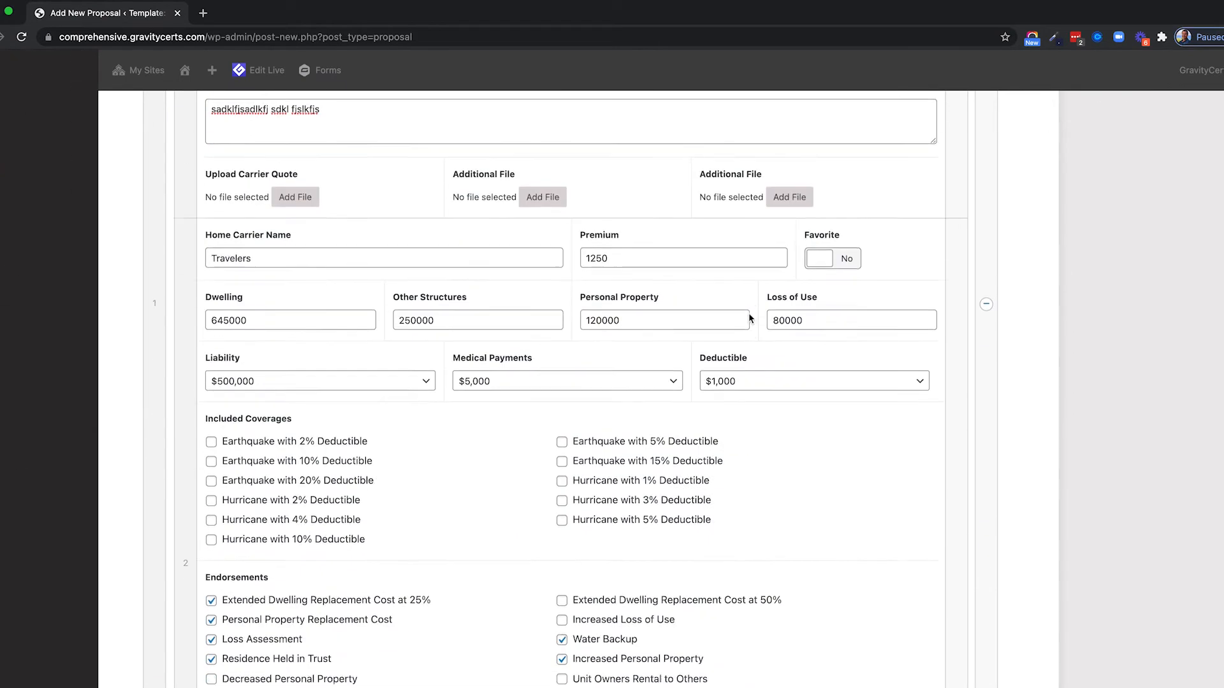
pyautogui.click(813, 245)
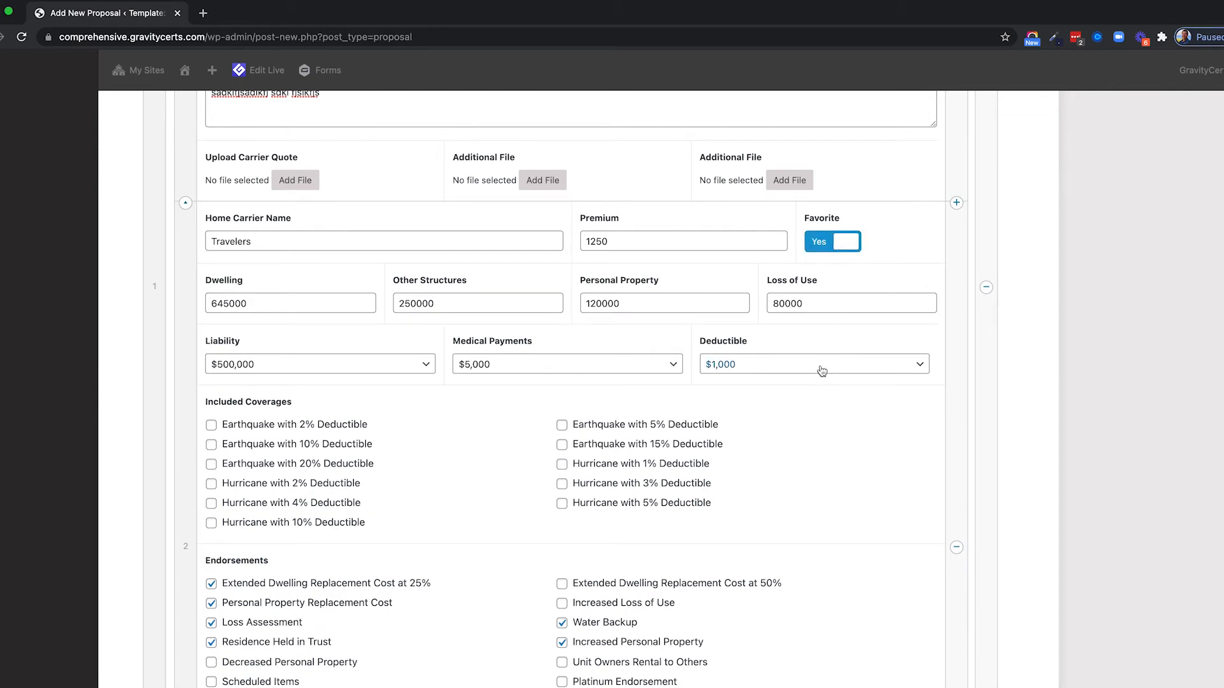
pyautogui.click(847, 243)
pyautogui.scroll(10, 843, 243)
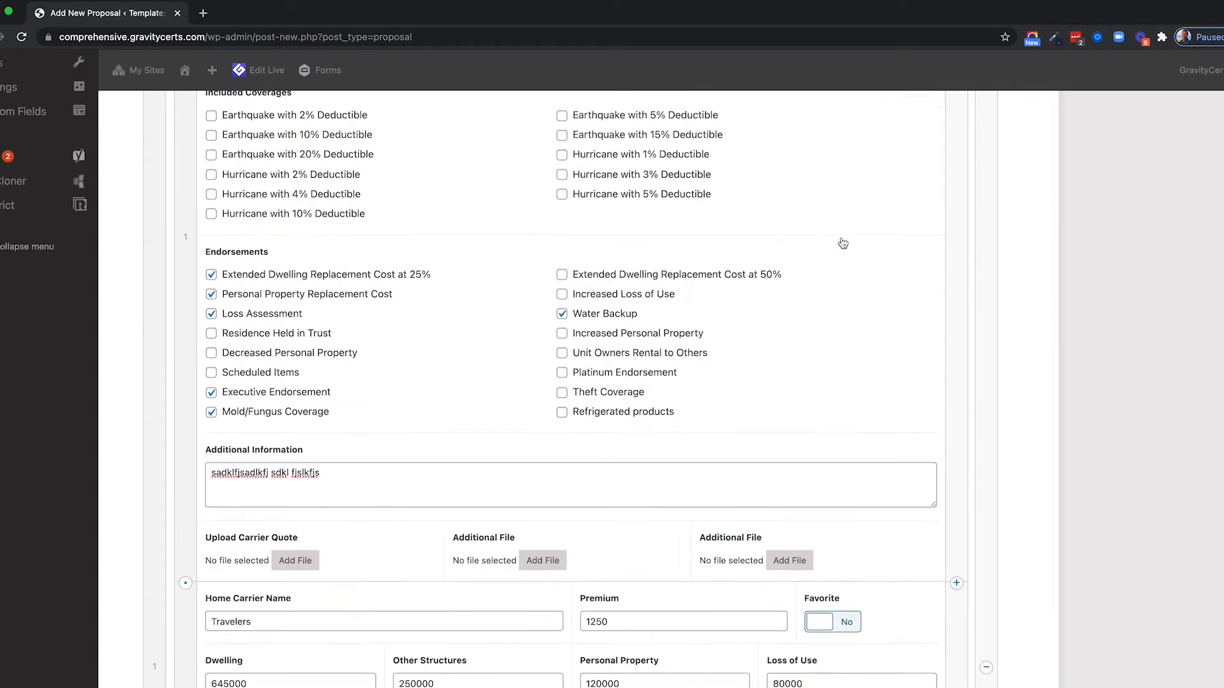
pyautogui.click(844, 314)
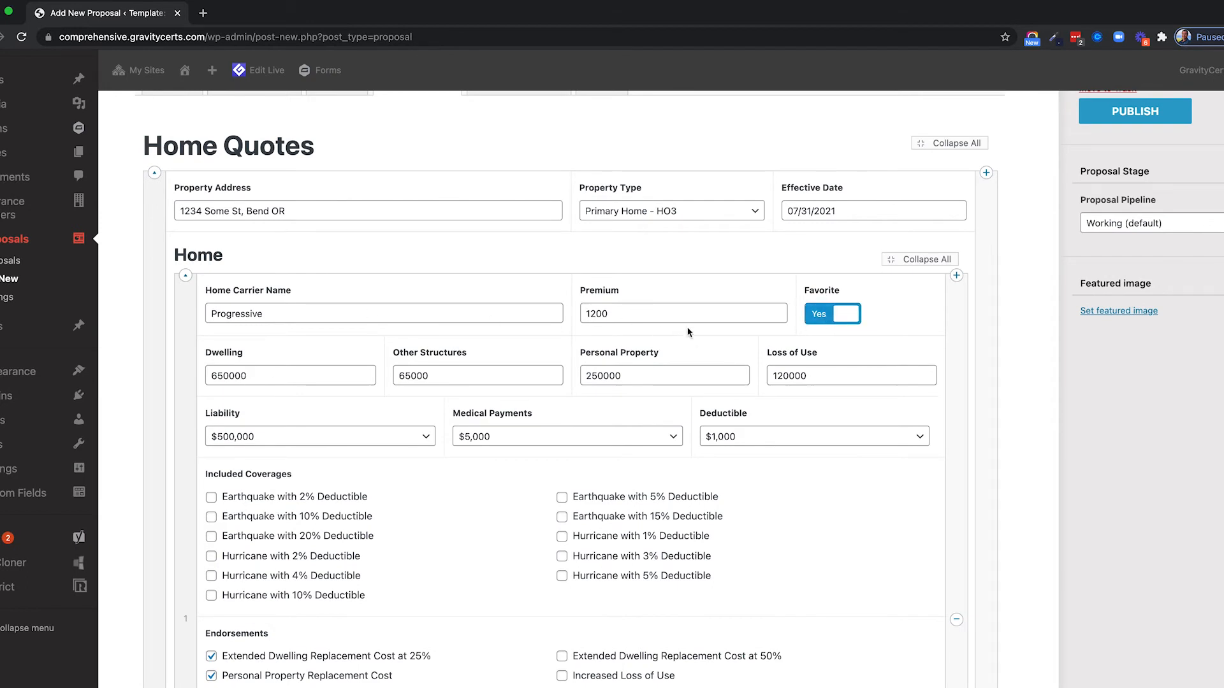
pyautogui.scroll(-8, 560, 360)
pyautogui.scroll(-15, 560, 361)
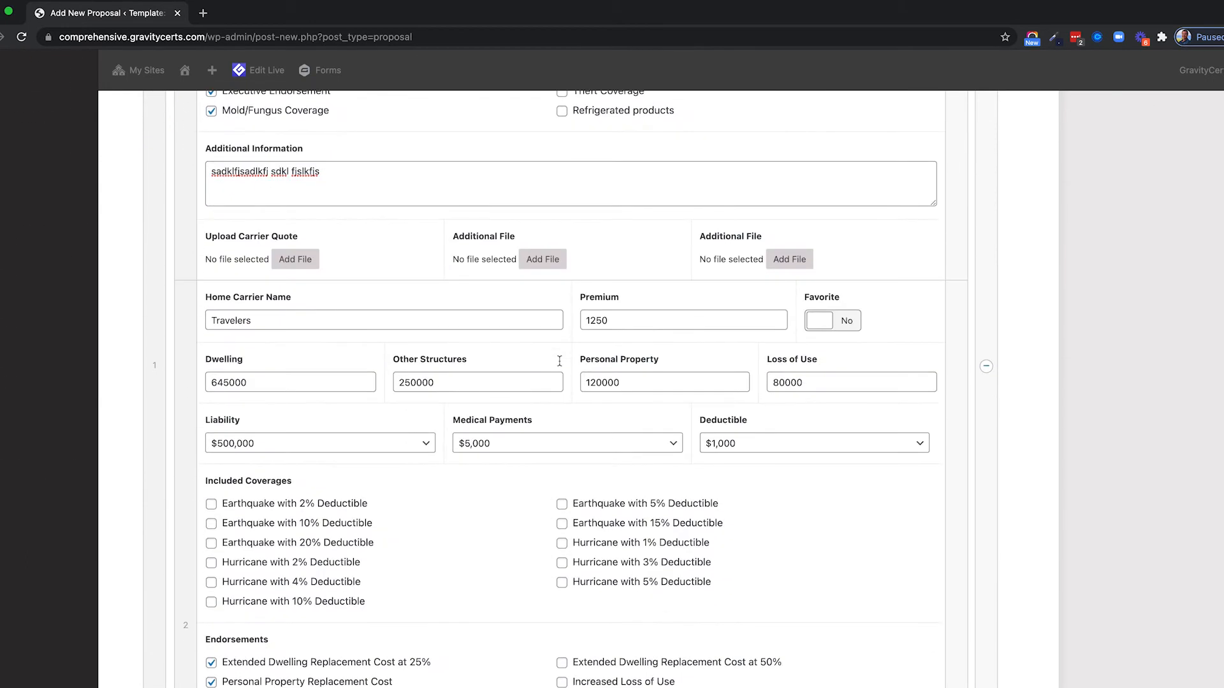
# Add a Hurricane quote with carrier HIG and premium 600.
pyautogui.click(881, 321)
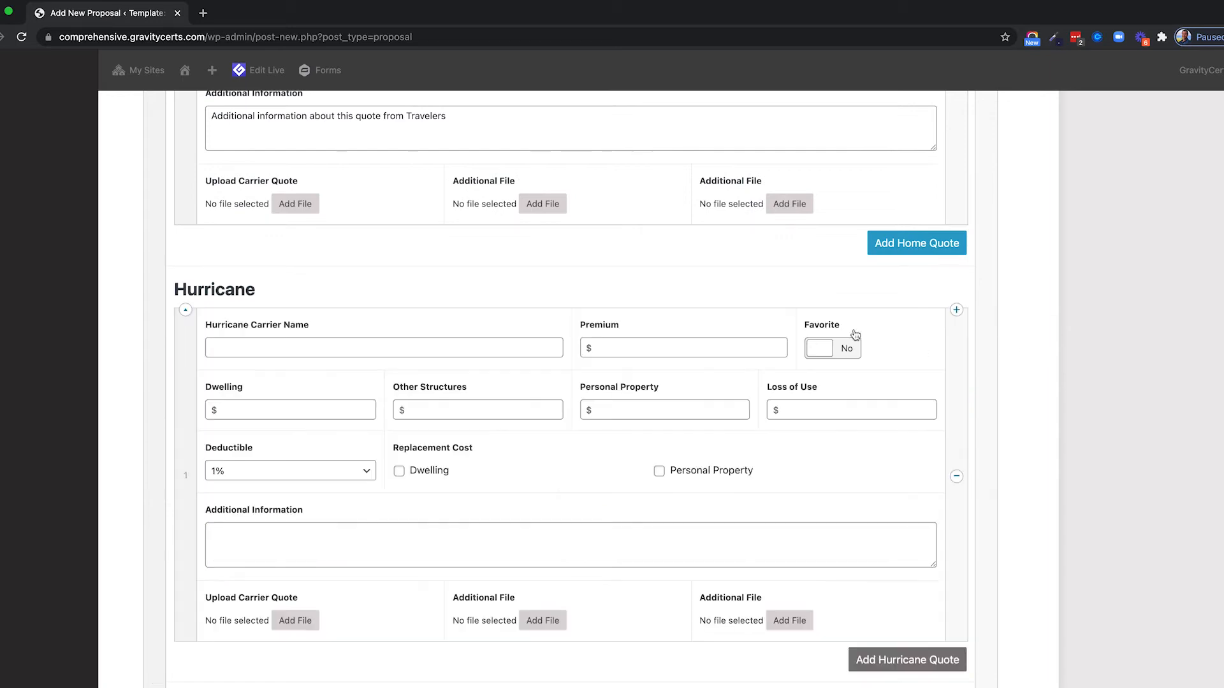
pyautogui.click(296, 346)
pyautogui.write('HIG')
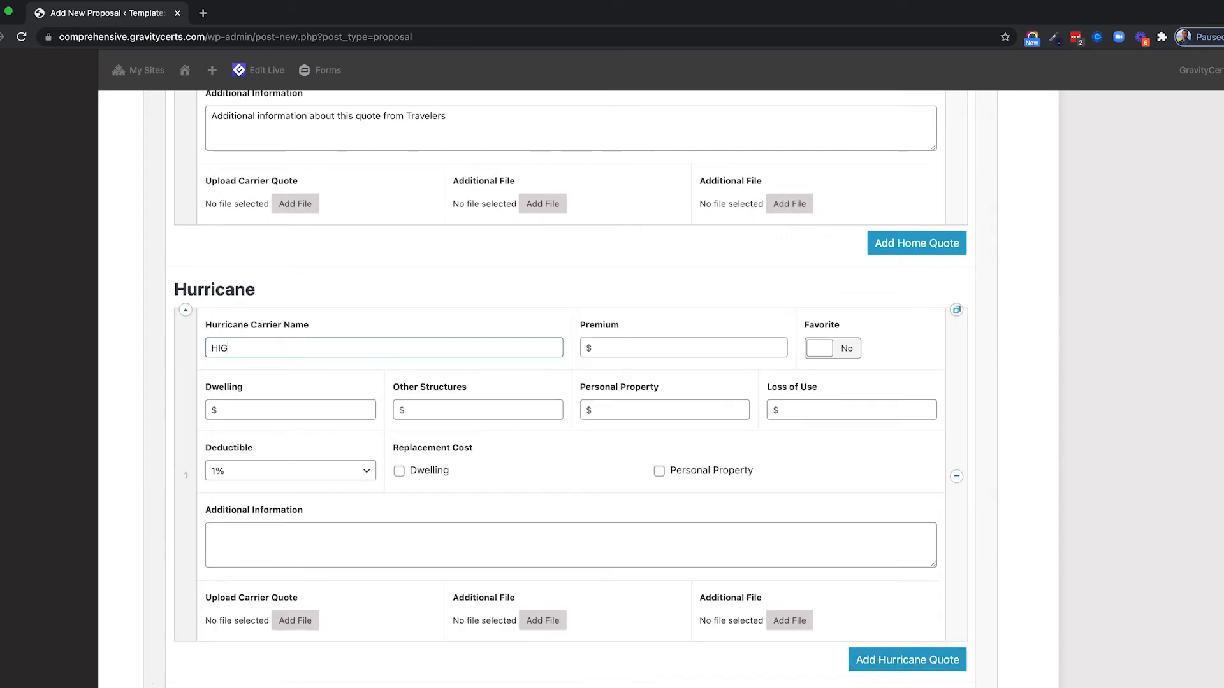
pyautogui.press('Tab')
pyautogui.write('600')
# Enter hurricane coverages: dwelling 650000, other structures 10000, personal property 100000, loss of use 80000.
pyautogui.scroll(-2, 535, 402)
pyautogui.click(265, 330)
pyautogui.write('650000')
pyautogui.press('Tab')
pyautogui.write('10000')
pyautogui.press('Tab')
pyautogui.write('100000')
pyautogui.press('Tab')
pyautogui.write('80000')
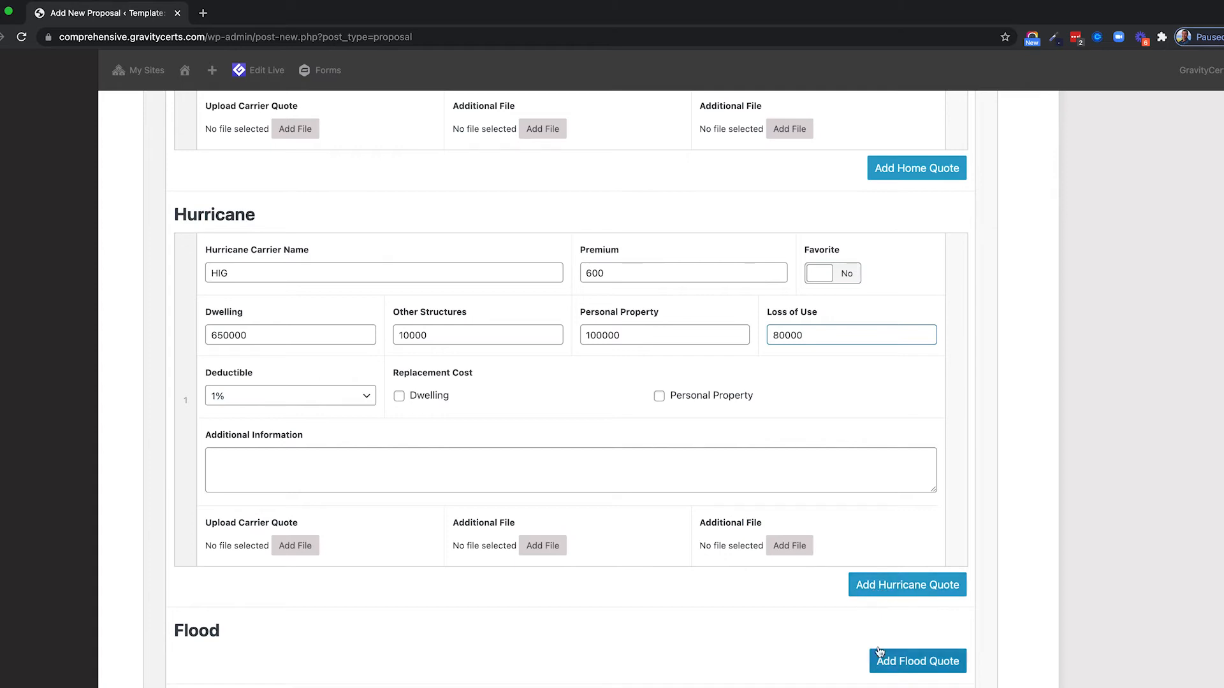
# Keep the 1% deductible and tick dwelling and personal property replacement cost.
pyautogui.scroll(-1, 628, 456)
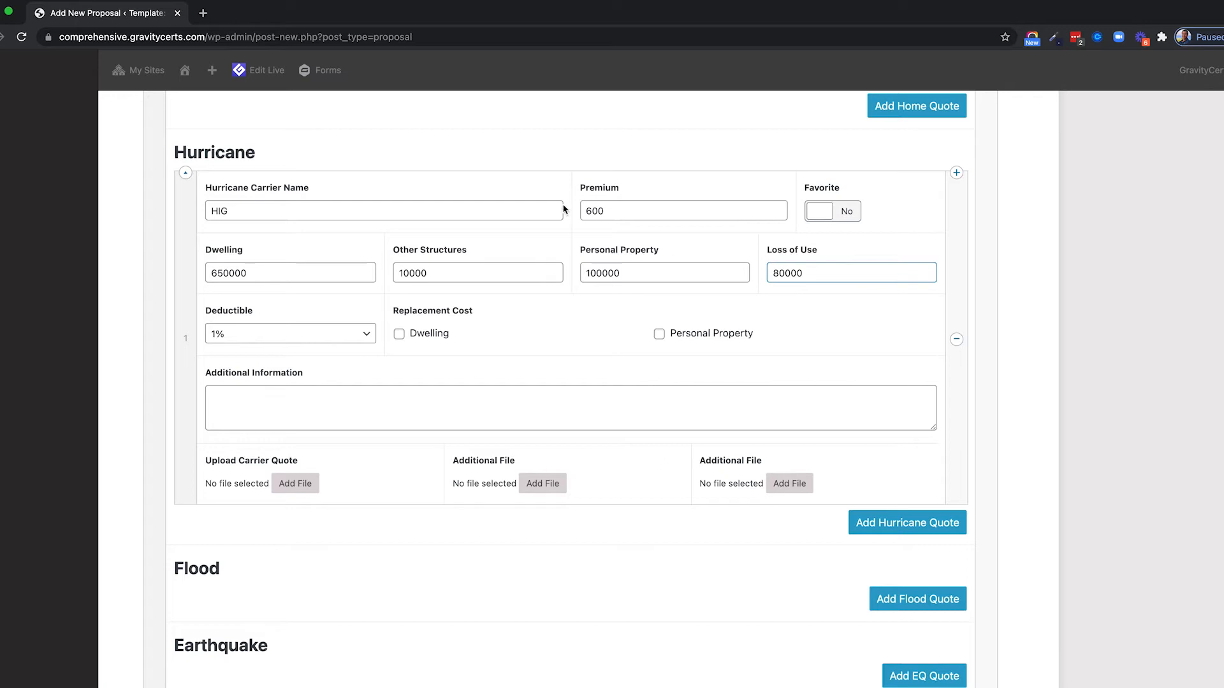
pyautogui.scroll(1, 329, 294)
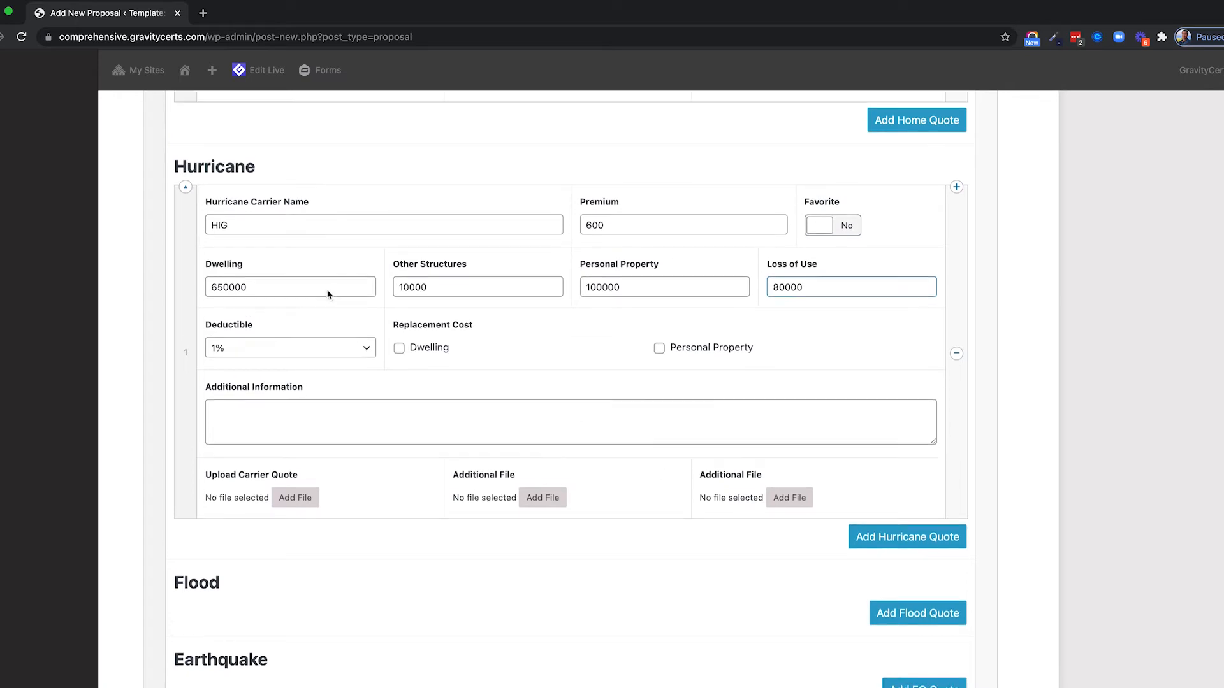
pyautogui.click(250, 350)
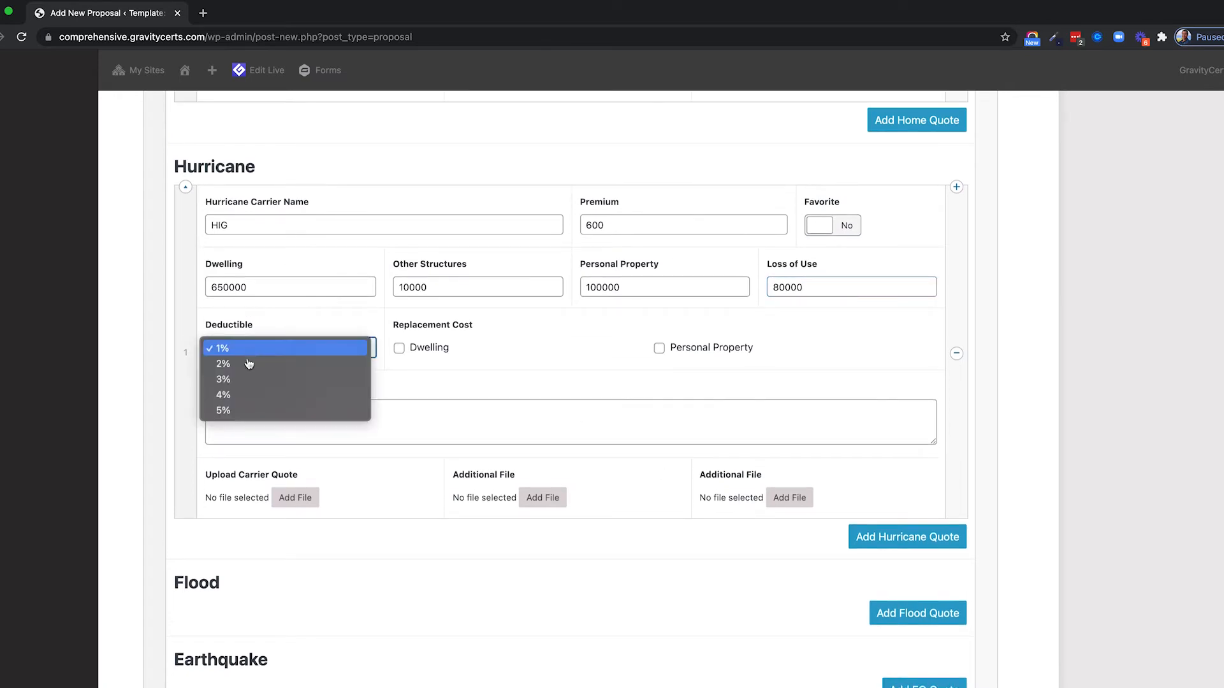
pyautogui.click(234, 351)
pyautogui.click(418, 351)
pyautogui.click(706, 353)
# Place the cursor in the hurricane quote's note field.
pyautogui.scroll(-2, 444, 338)
pyautogui.click(242, 377)
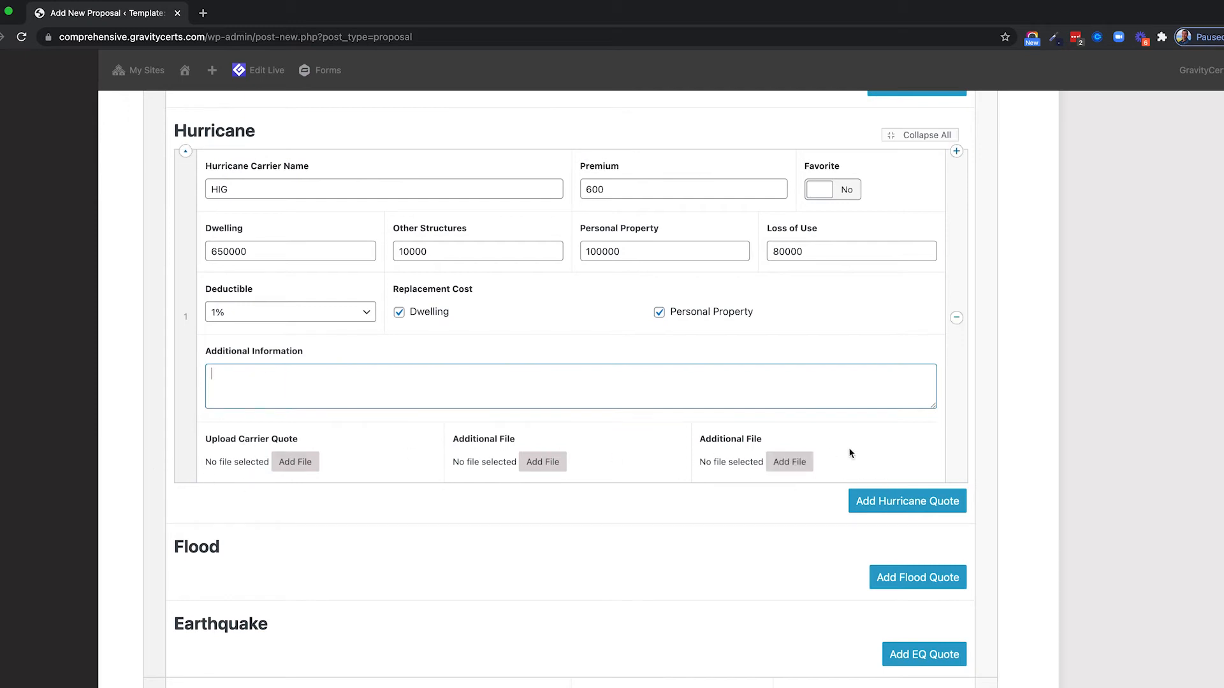
pyautogui.scroll(-4, 649, 457)
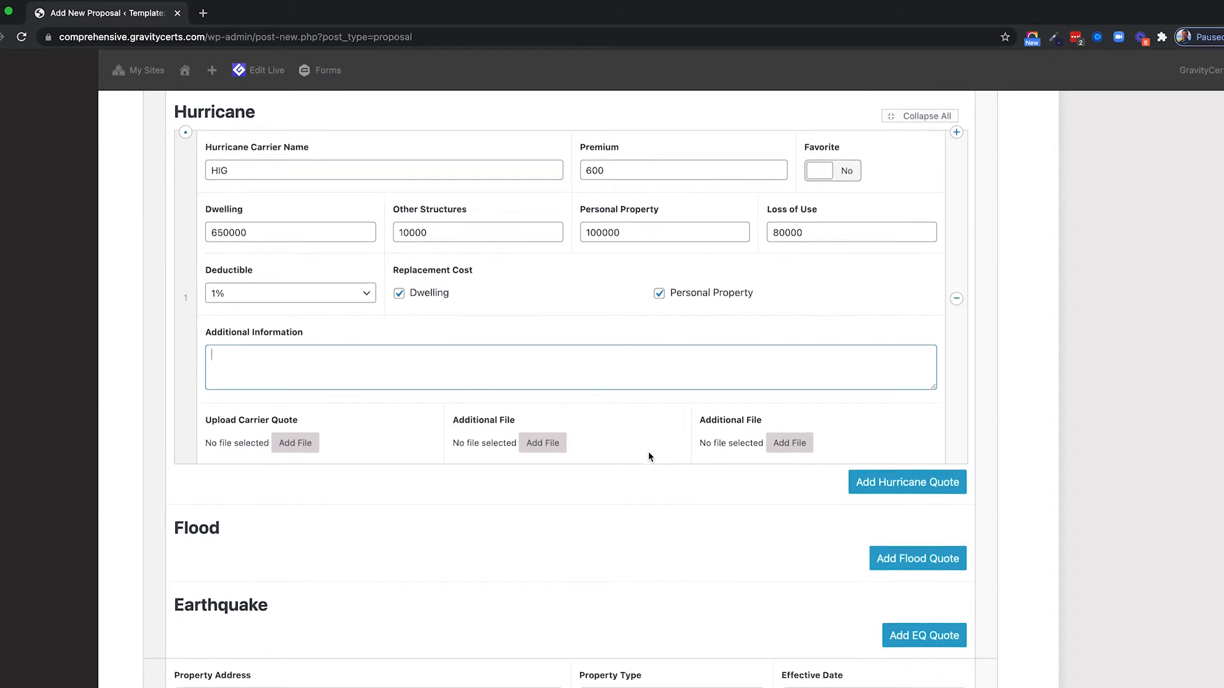
pyautogui.scroll(7, 648, 457)
# Add a Flood quote from Selective with premium 899.
pyautogui.scroll(-3, 648, 457)
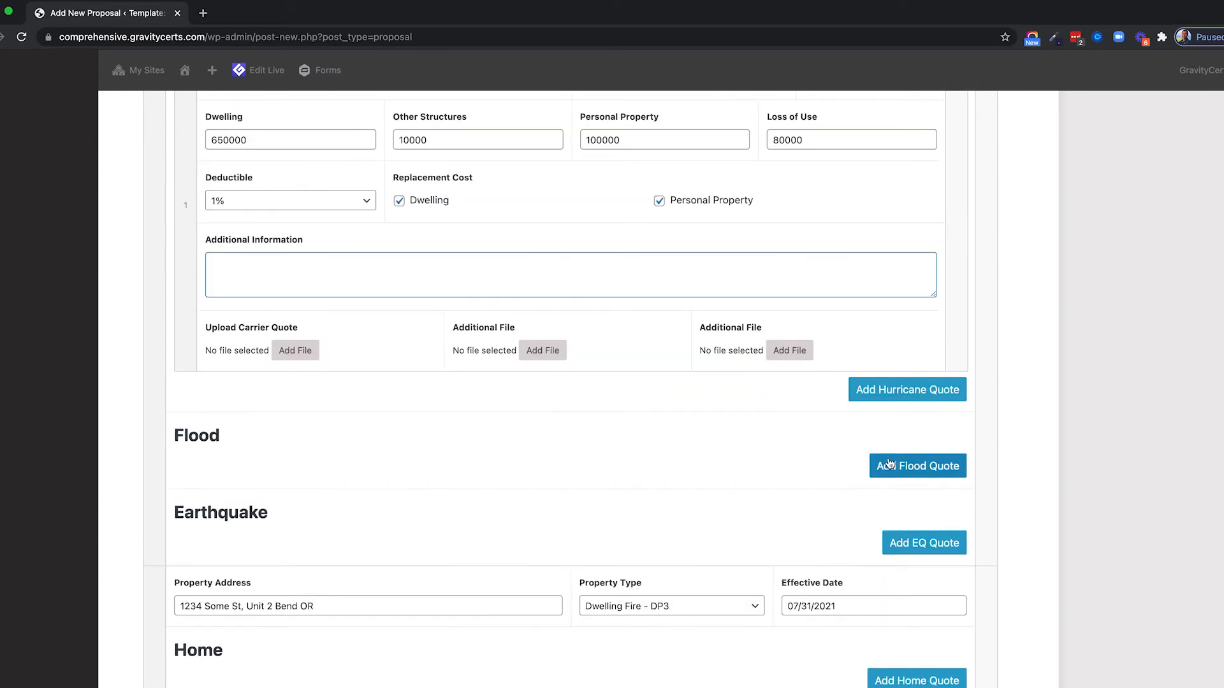
pyautogui.click(892, 462)
pyautogui.scroll(-3, 457, 311)
pyautogui.click(330, 300)
pyautogui.write('Selective')
pyautogui.press('Tab')
pyautogui.write('899')
# Set building 250000, contents 100000 and the note 'Selective is written through FEMA.'.
pyautogui.click(248, 360)
pyautogui.write('250000')
pyautogui.press('Tab')
pyautogui.write('100000')
pyautogui.click(271, 439)
pyautogui.write('Selective is written through FEMA.')
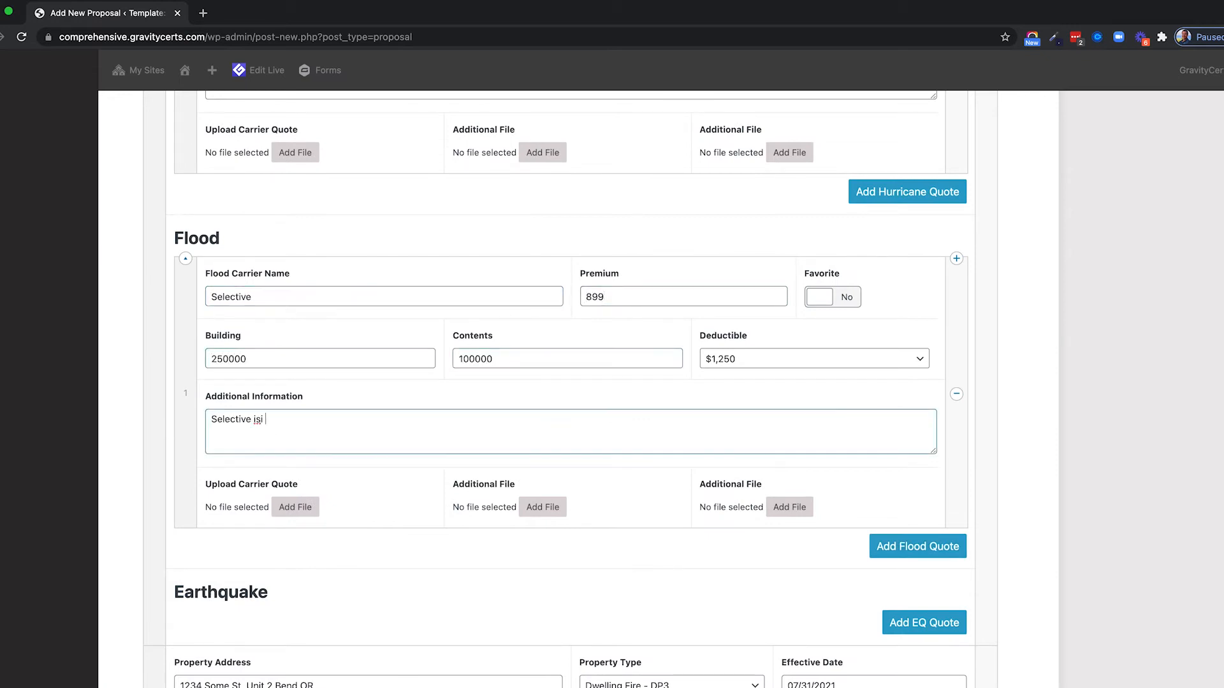
# Review the Selective note, selecting its line and the word FEMA.
pyautogui.scroll(-1, 314, 344)
pyautogui.click(314, 331)
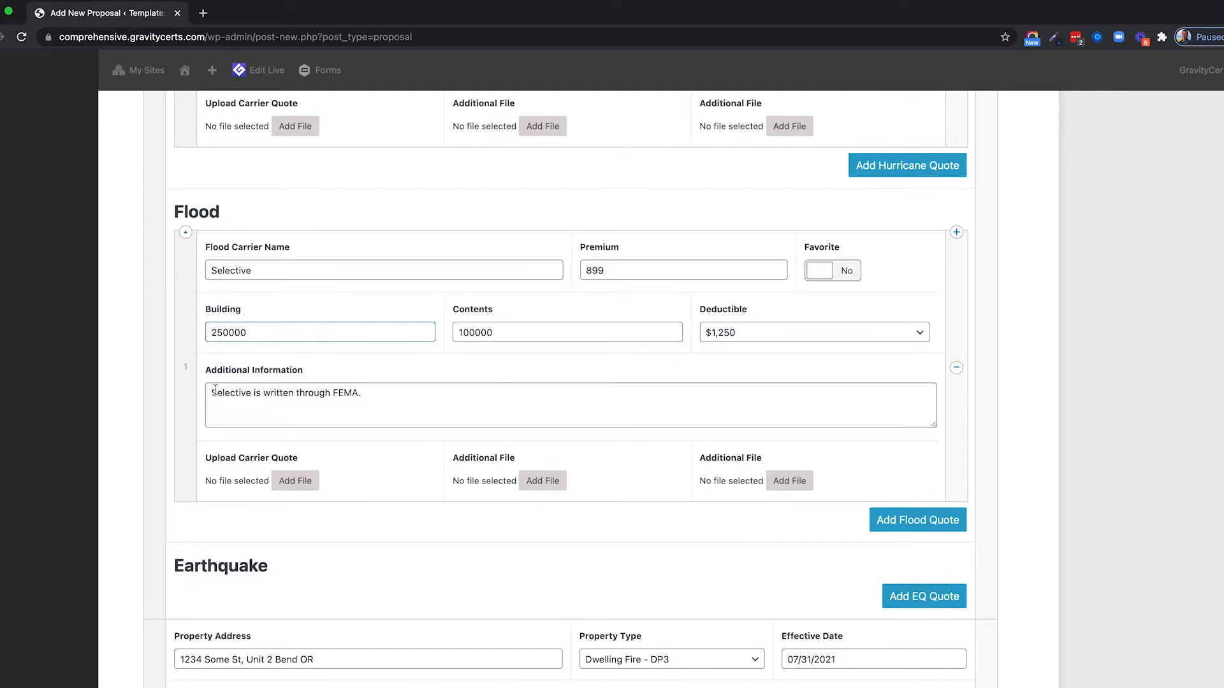
pyautogui.moveTo(364, 393); pyautogui.dragTo(208, 391)
pyautogui.doubleClick(346, 393)
# Add a second Flood quote, Palomar at premium 650, marked as favorite.
pyautogui.scroll(-1, 281, 366)
pyautogui.click(917, 478)
pyautogui.scroll(-2, 446, 380)
pyautogui.click(385, 420)
pyautogui.write('Palomar')
pyautogui.press('Tab')
pyautogui.write('650')
pyautogui.click(832, 420)
# Enter Palomar building 650000, contents 250000 and the note 'Private flood provides full replacement cost'.
pyautogui.scroll(1, 699, 464)
pyautogui.click(278, 514)
pyautogui.write('650000')
pyautogui.press('Tab')
pyautogui.write('250000')
pyautogui.press('Tab')
pyautogui.click(302, 589)
pyautogui.write('Private flood provides full replacement cost...')
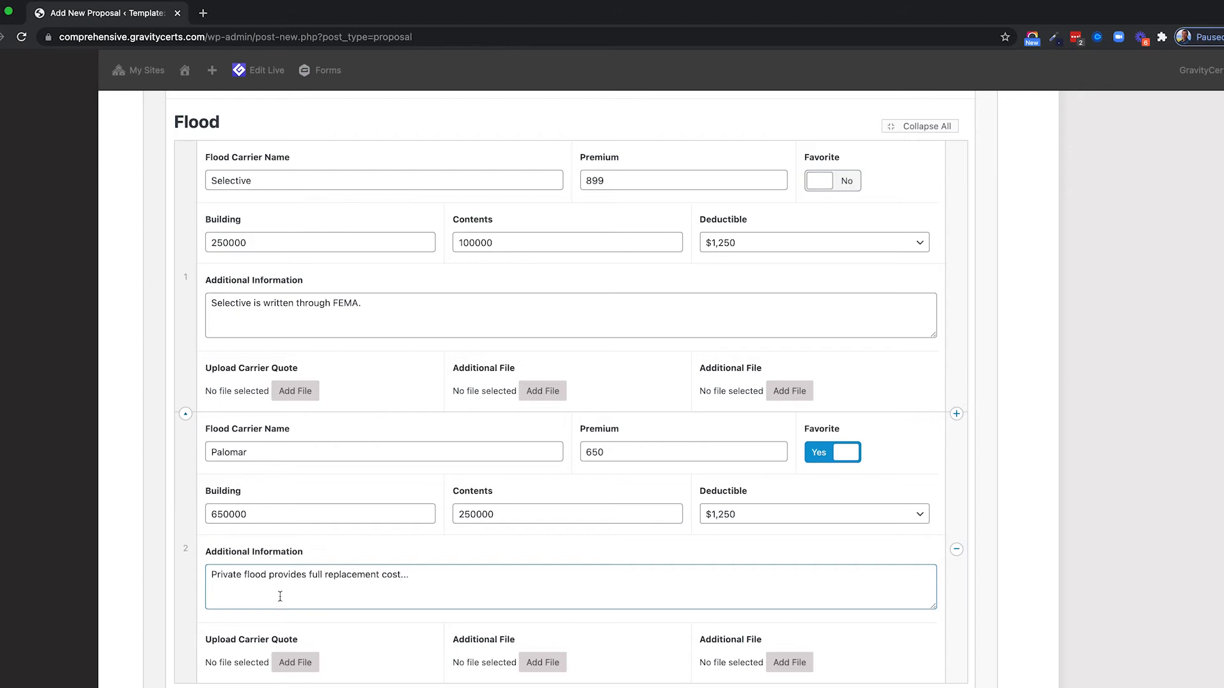
# Select the Palomar note text to check it.
pyautogui.moveTo(211, 574); pyautogui.dragTo(424, 585)
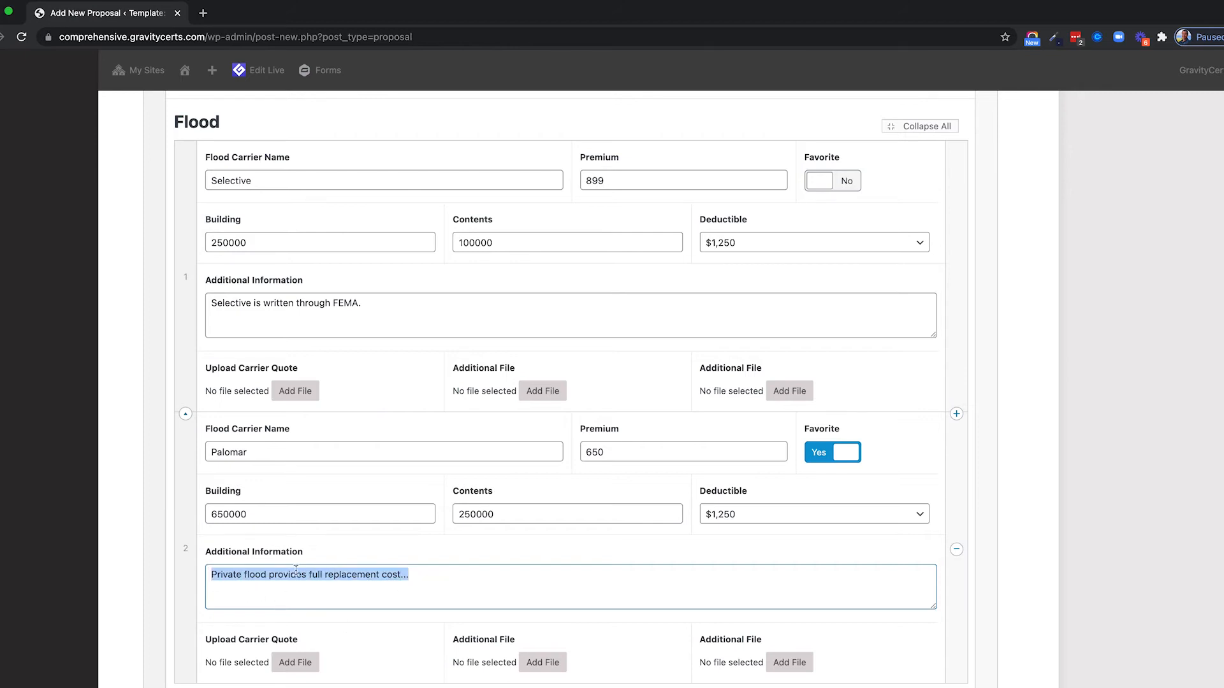
pyautogui.click(256, 576)
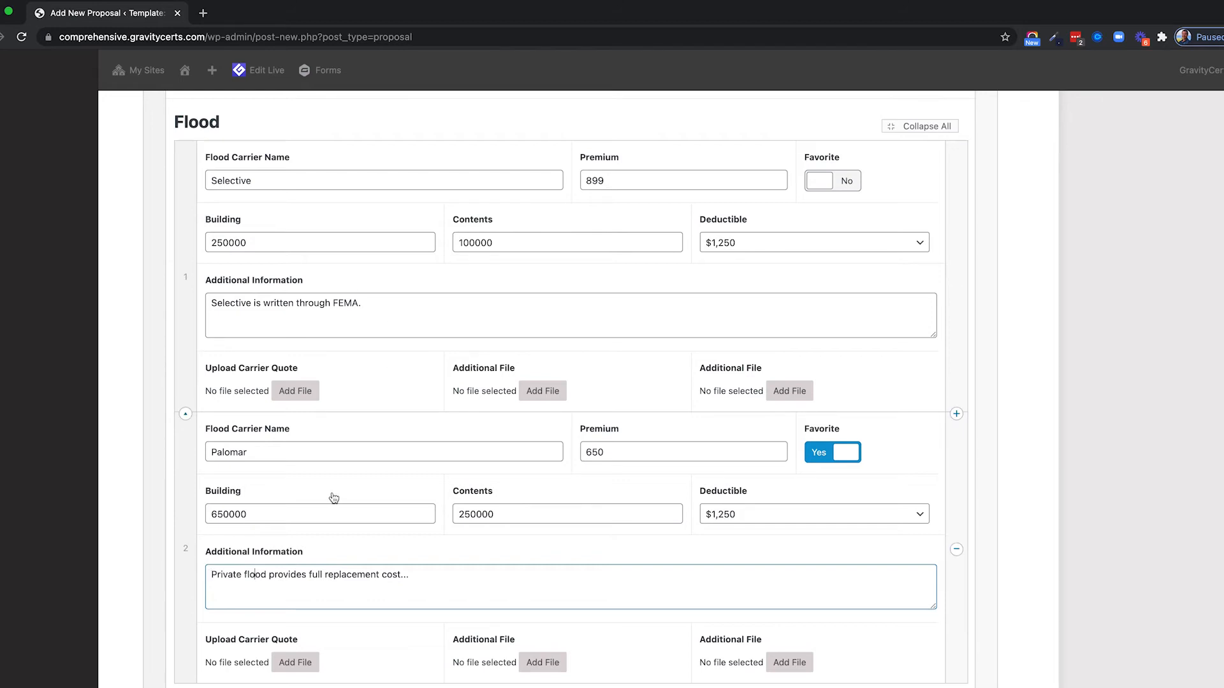
pyautogui.moveTo(210, 574); pyautogui.dragTo(429, 576)
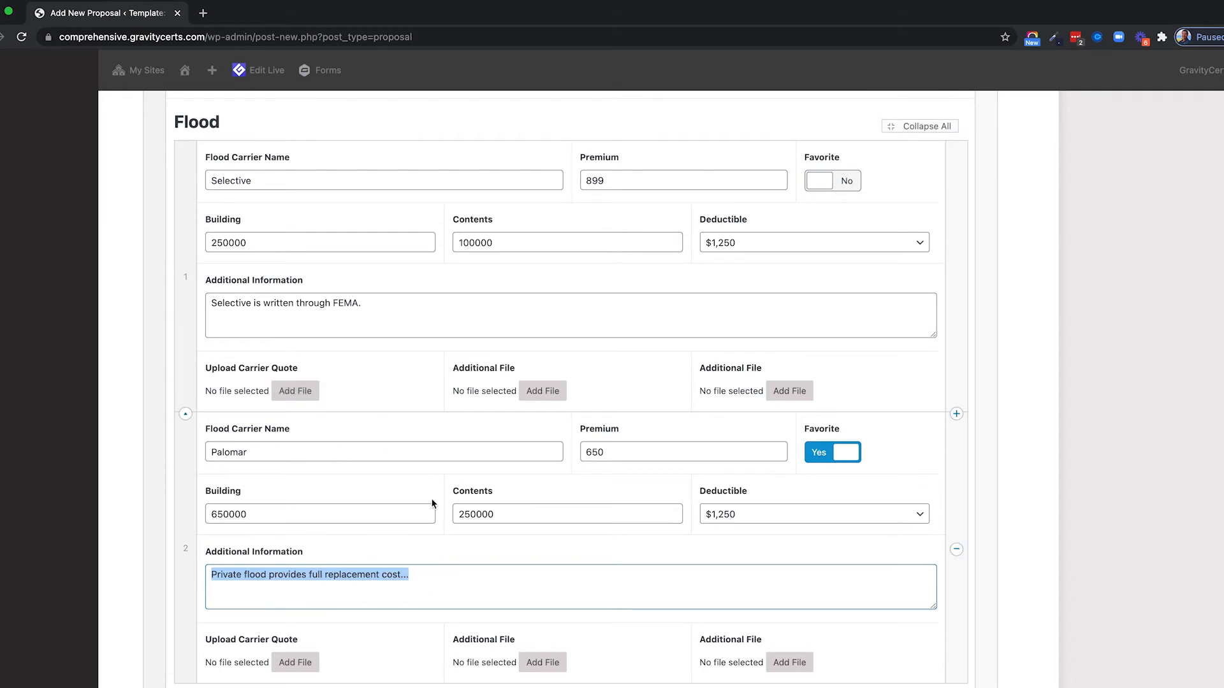
pyautogui.scroll(-2, 364, 516)
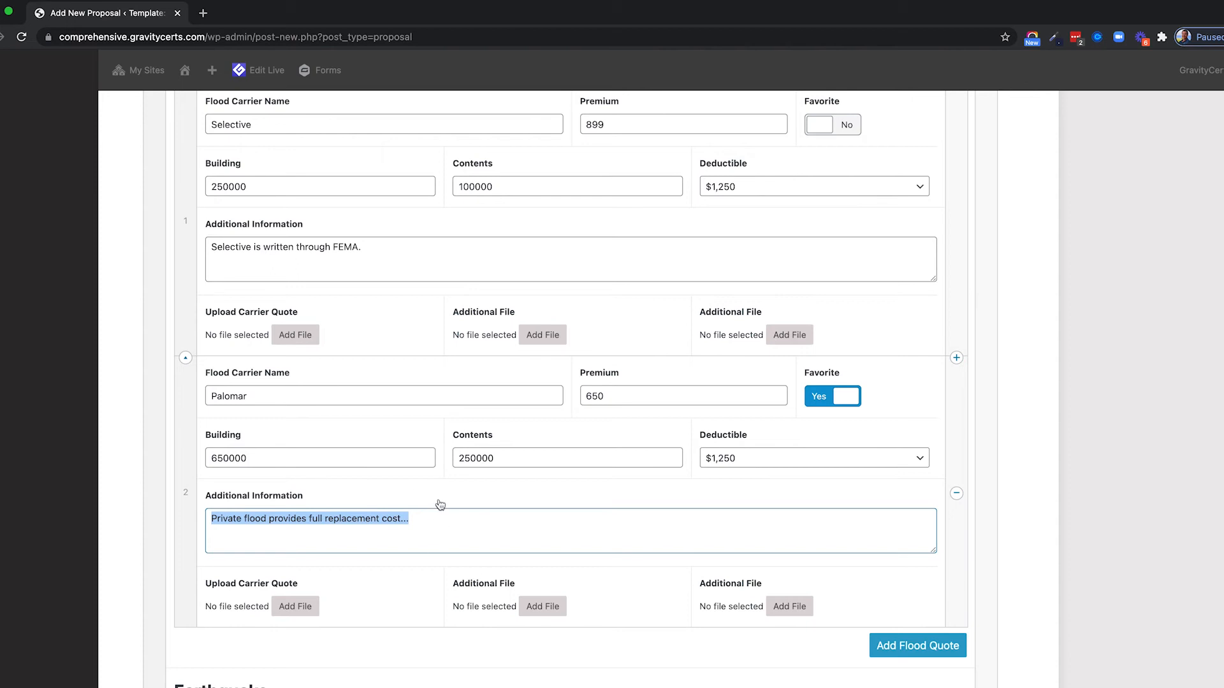
pyautogui.scroll(-10, 439, 505)
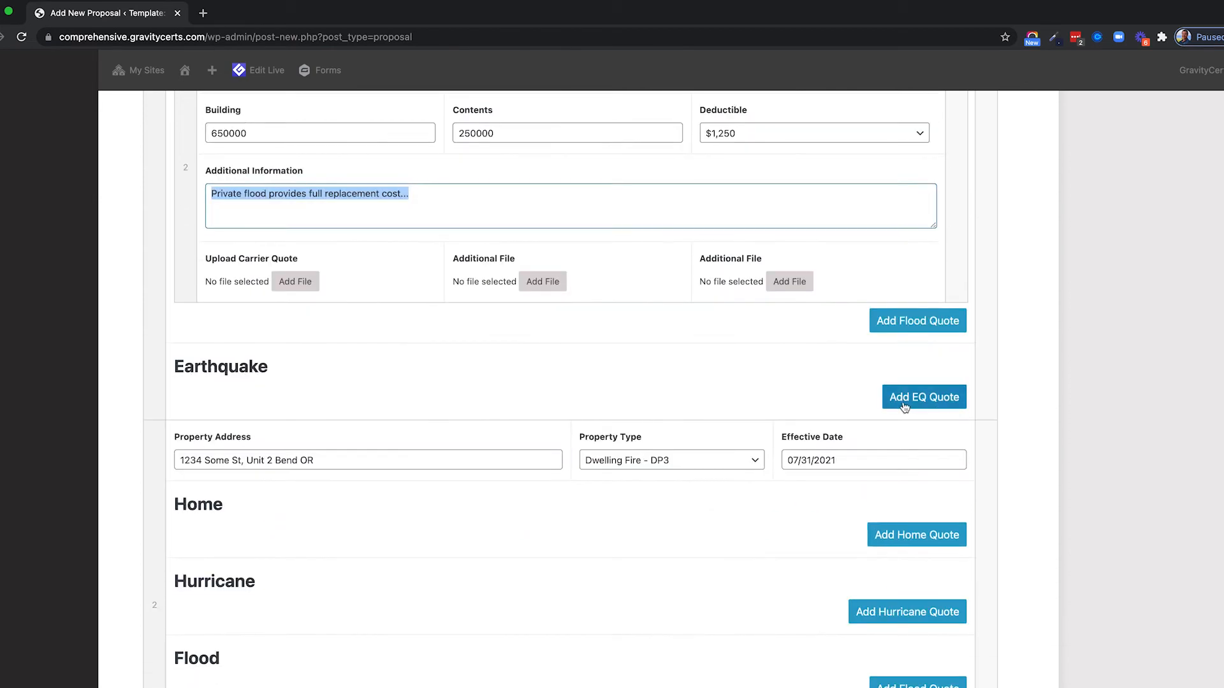
# Add an Earthquake quote: Progressive, premium 2500, marked favorite.
pyautogui.click(904, 404)
pyautogui.scroll(-4, 403, 328)
pyautogui.click(298, 299)
pyautogui.write('Progressive')
pyautogui.click(677, 295)
pyautogui.write('2500')
pyautogui.click(847, 300)
# Enter earthquake coverages 650000, 120000, 10000 and 100000.
pyautogui.click(270, 358)
pyautogui.scroll(-1, 270, 359)
pyautogui.write('650000')
pyautogui.press('Tab')
pyautogui.write('120000')
pyautogui.press('Tab')
pyautogui.write('10000\t1000')
pyautogui.write('00')
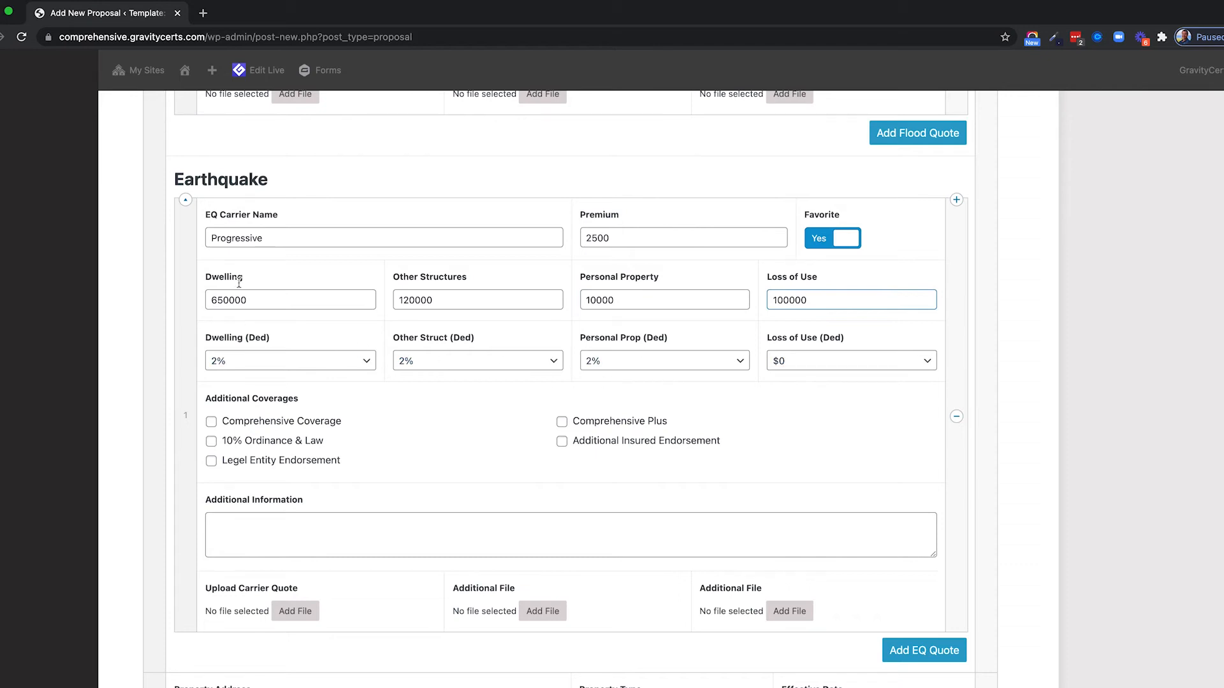
# Tick Comprehensive Coverage, 10% Ordinance & Law and Additional Insured Endorsement.
pyautogui.scroll(-1, 258, 432)
pyautogui.click(277, 376)
pyautogui.click(234, 392)
pyautogui.click(592, 395)
pyautogui.scroll(-4, 452, 434)
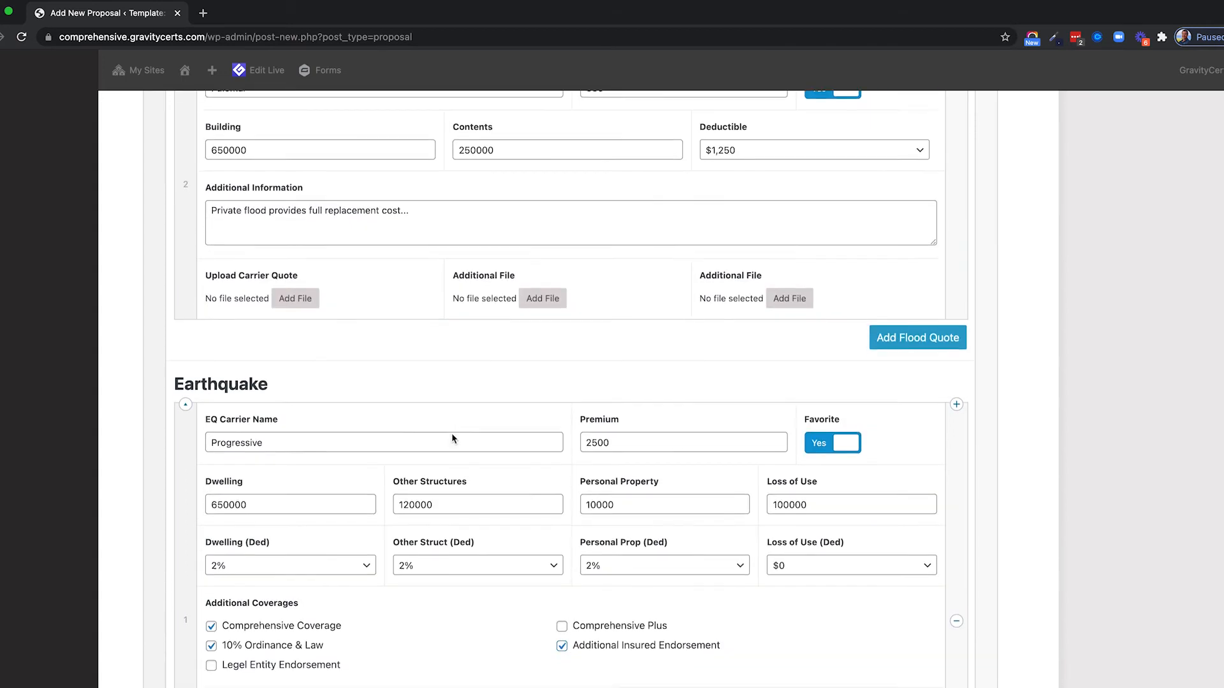
pyautogui.moveTo(452, 433); pyautogui.dragTo(393, 363)
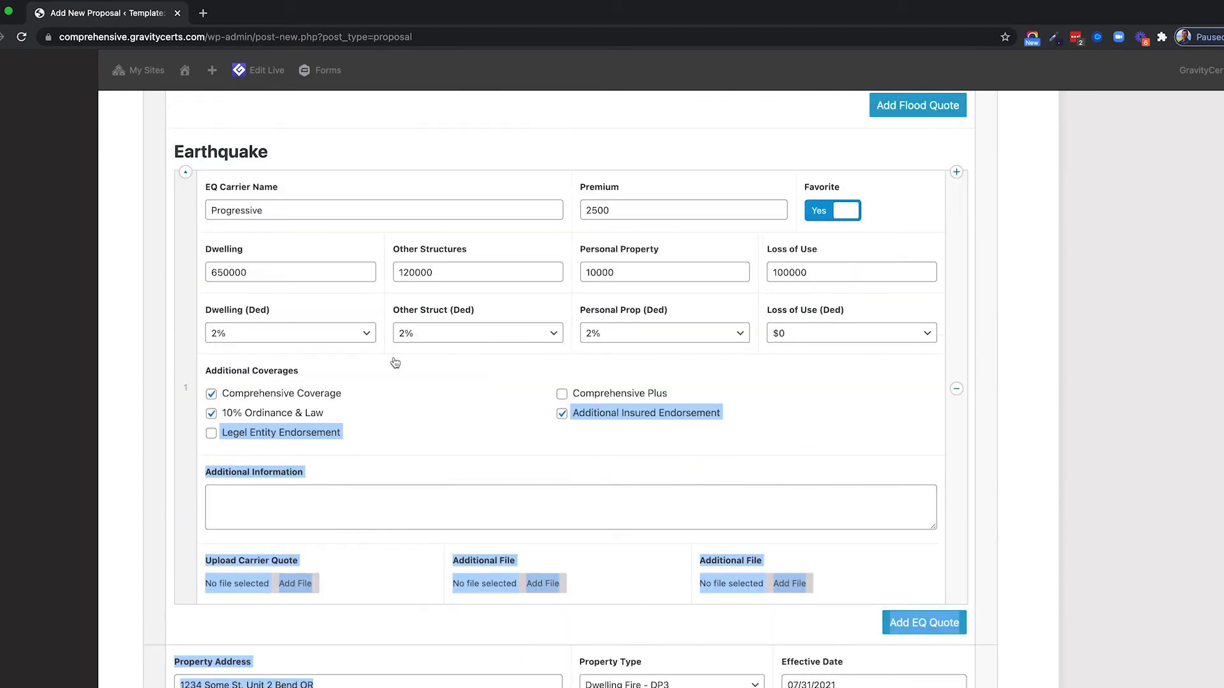
pyautogui.click(421, 420)
pyautogui.scroll(8, 421, 271)
pyautogui.scroll(4, 419, 268)
pyautogui.scroll(-1, 315, 447)
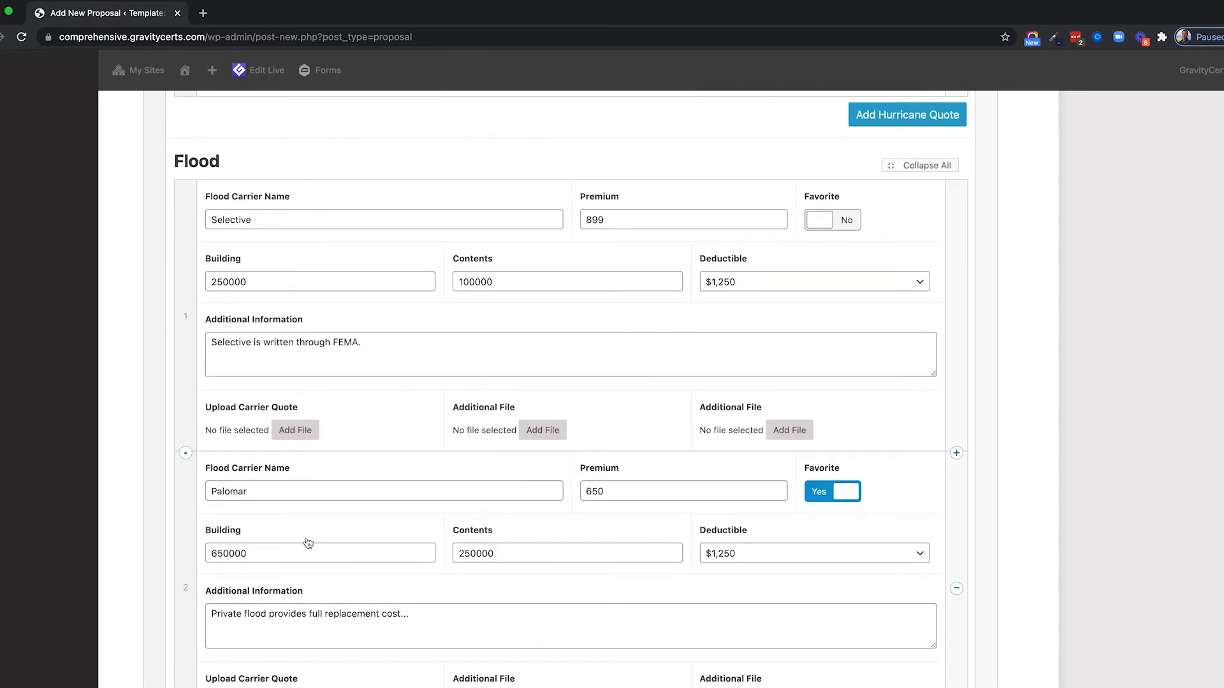
pyautogui.scroll(8, 340, 547)
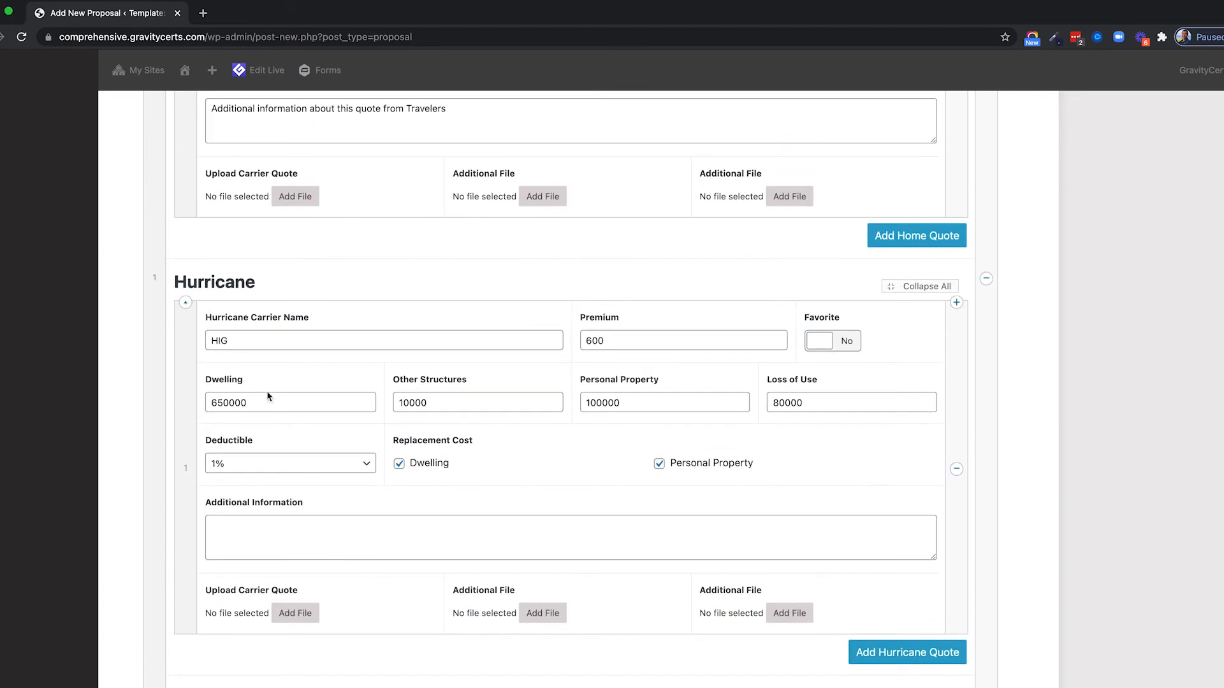
pyautogui.scroll(10, 267, 417)
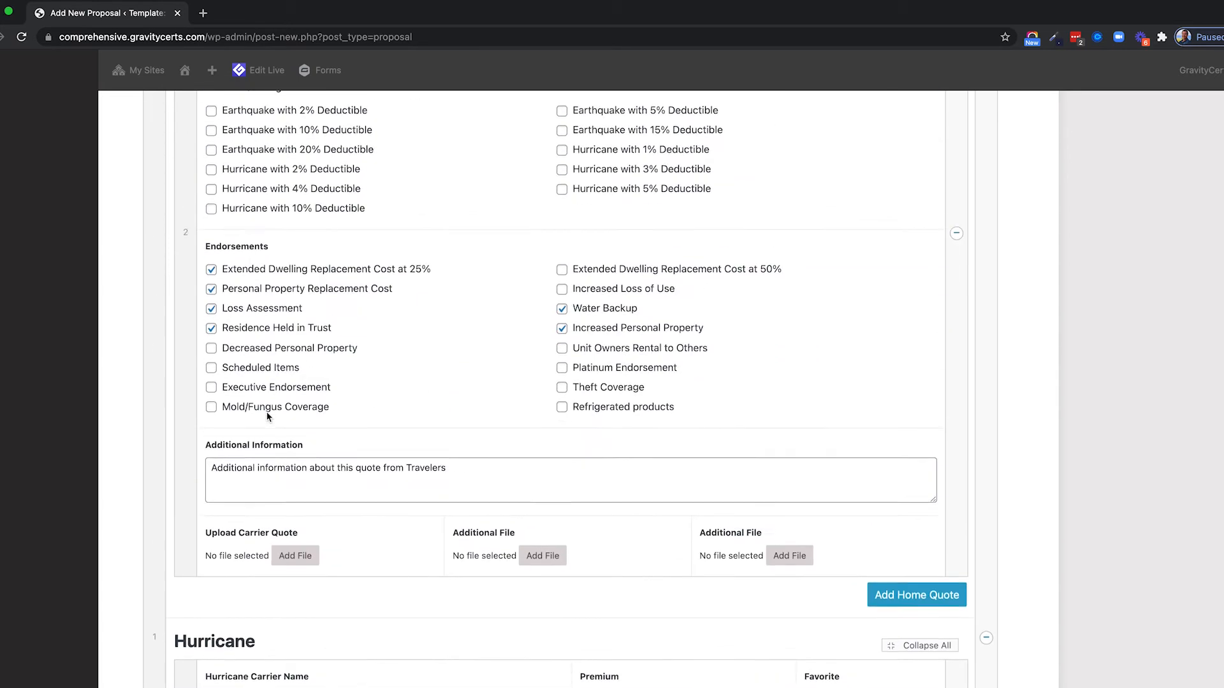
pyautogui.scroll(2, 268, 417)
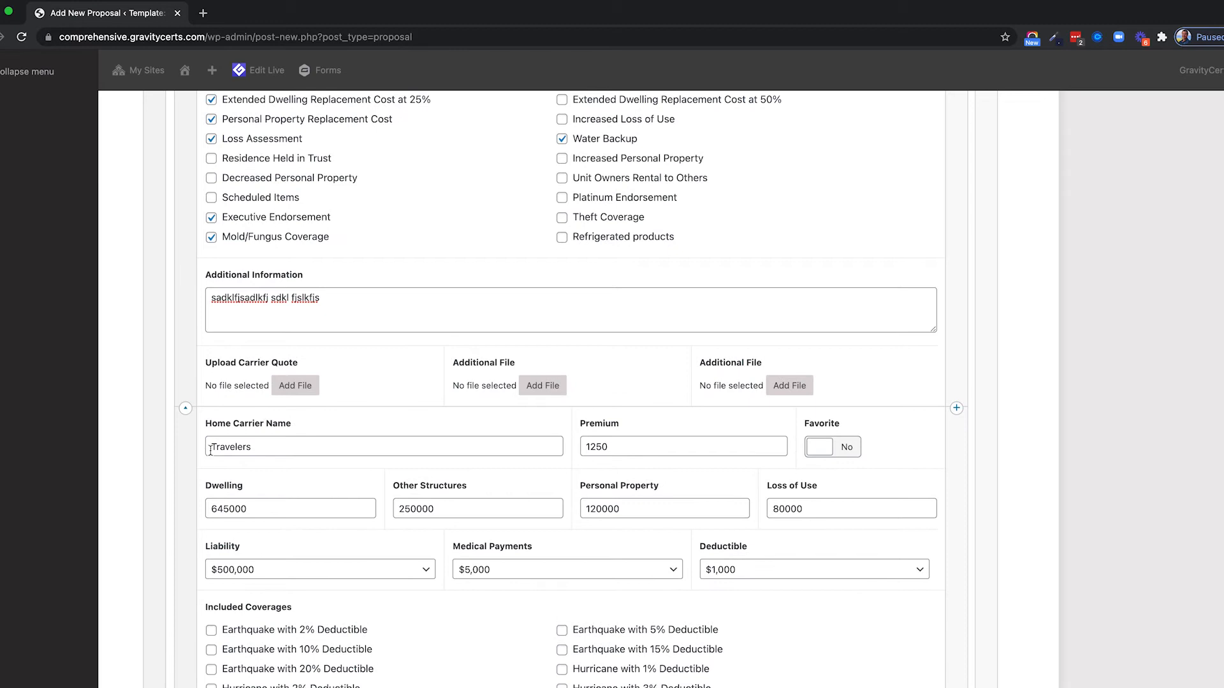
pyautogui.scroll(6, 334, 439)
pyautogui.scroll(-2, 334, 439)
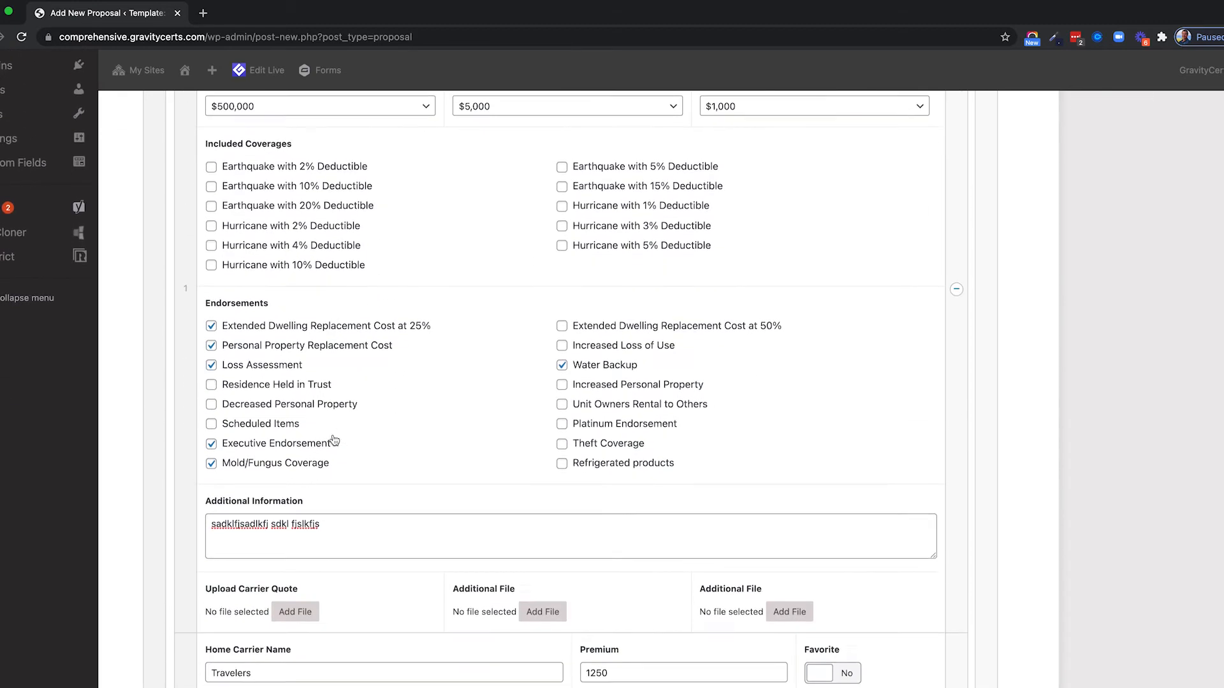
pyautogui.scroll(3, 334, 440)
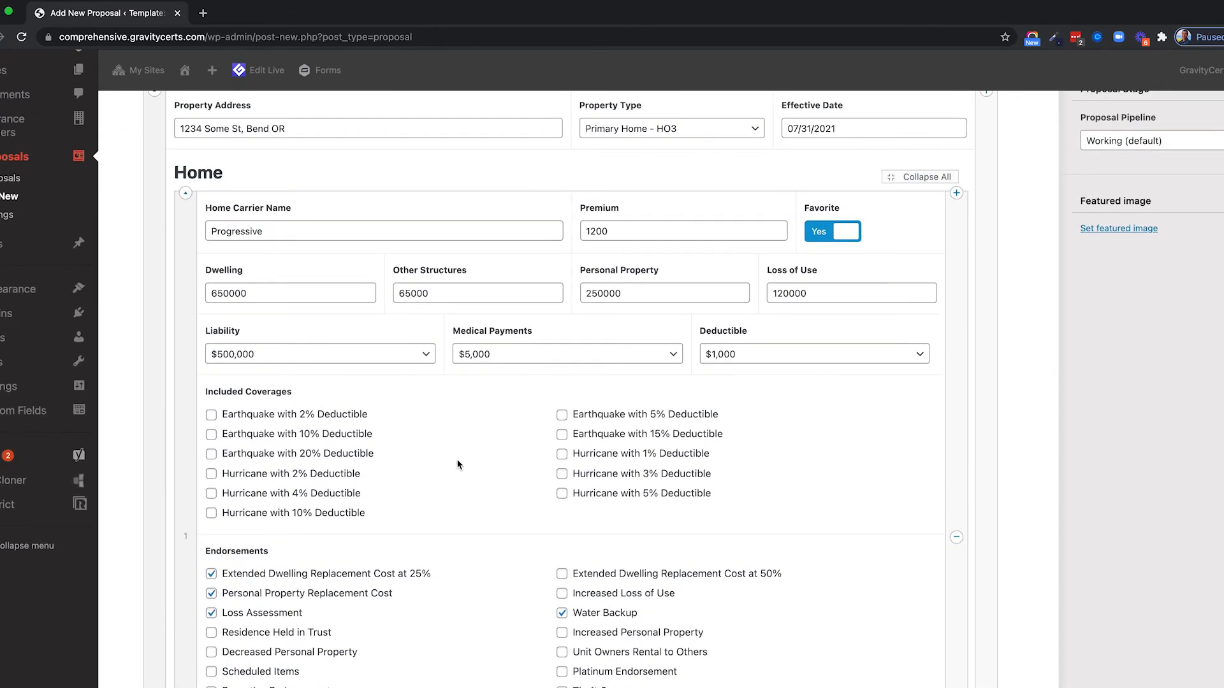
pyautogui.scroll(1, 846, 347)
pyautogui.scroll(-4, 846, 423)
pyautogui.scroll(5, 846, 423)
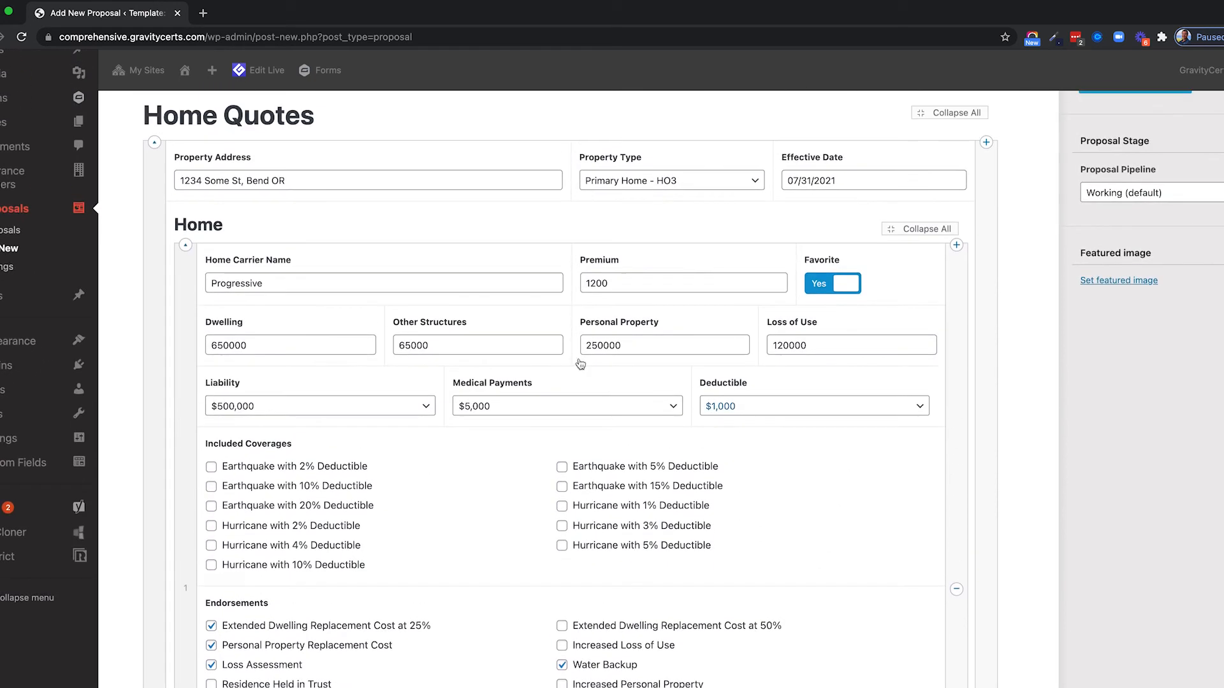
pyautogui.moveTo(281, 181); pyautogui.dragTo(172, 182)
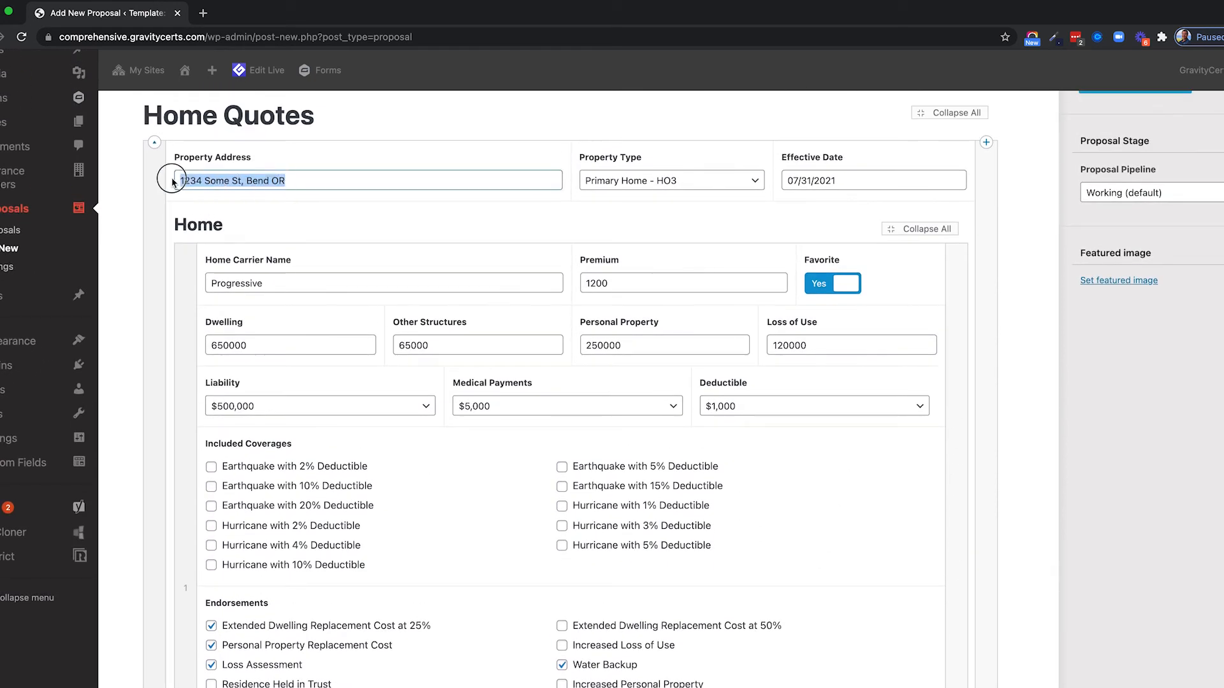
pyautogui.click(120, 335)
pyautogui.scroll(-15, 120, 335)
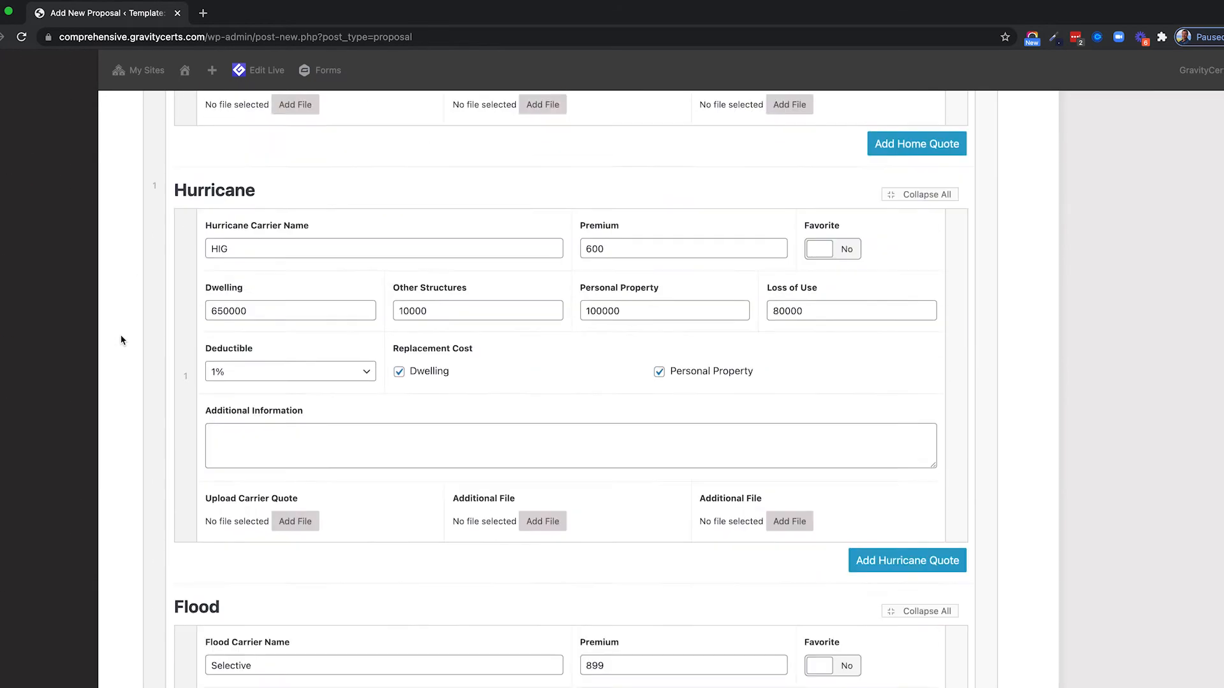
pyautogui.scroll(-20, 121, 340)
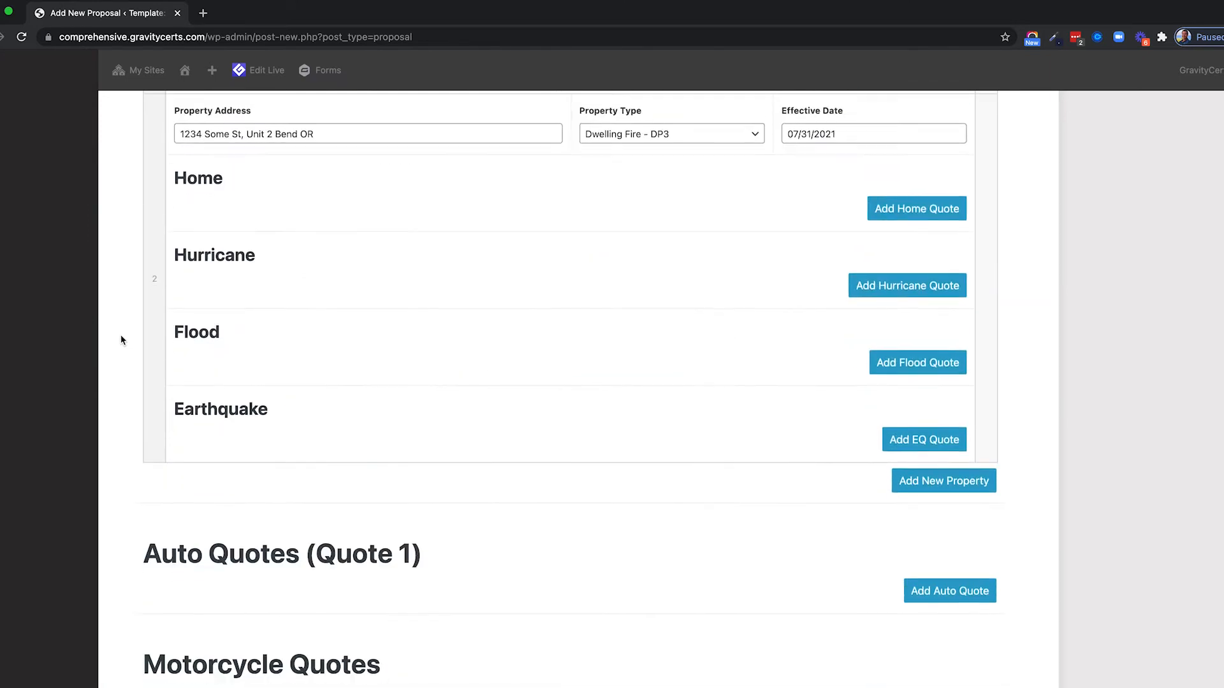
pyautogui.scroll(5, 121, 335)
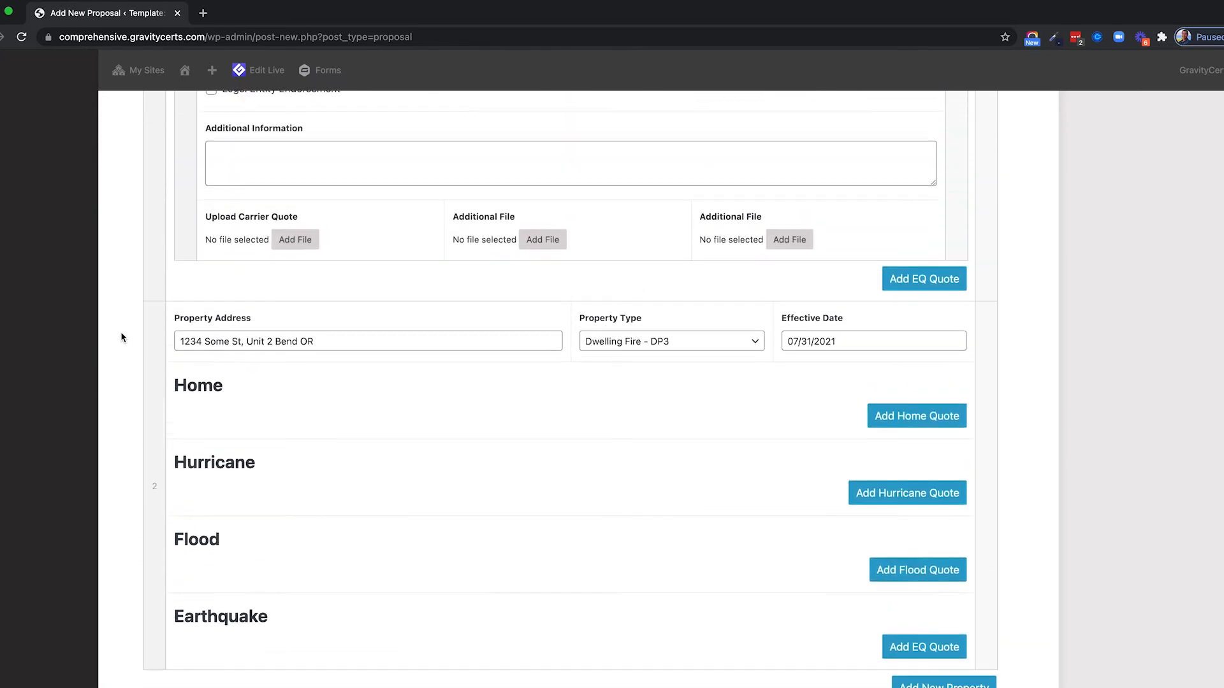
pyautogui.scroll(-3, 309, 407)
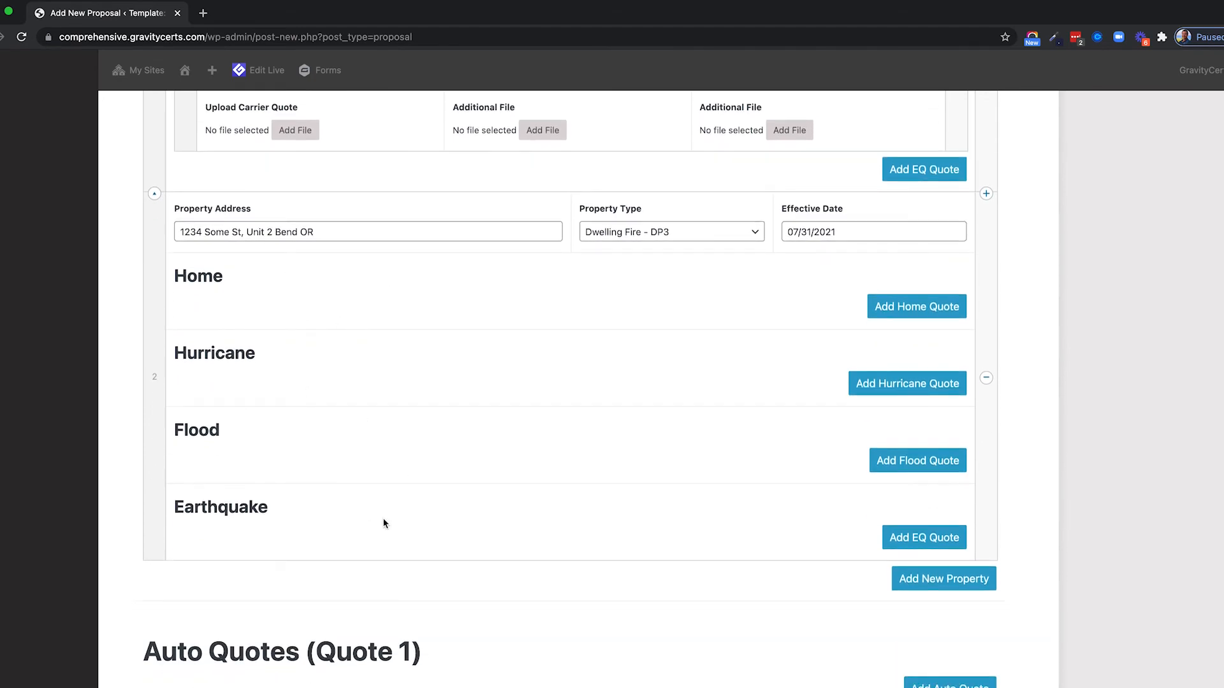
pyautogui.scroll(2, 667, 445)
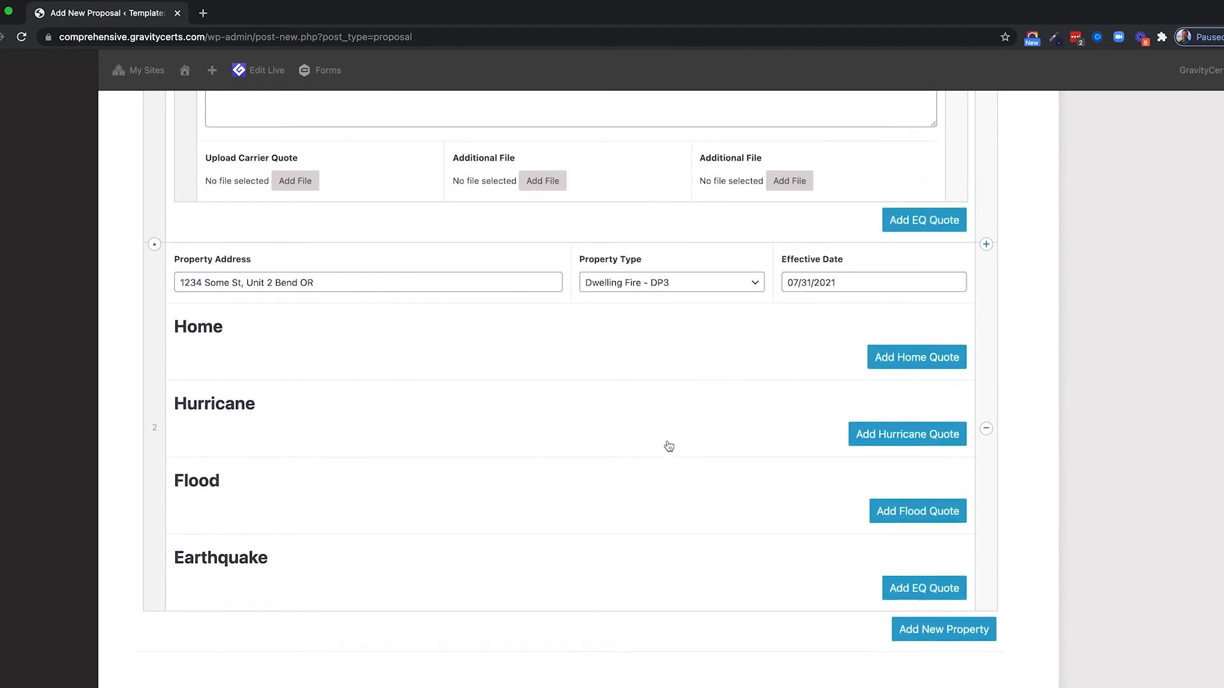
# Delete the empty Dwelling Fire - DP3 property row, confirming with Remove.
pyautogui.click(986, 431)
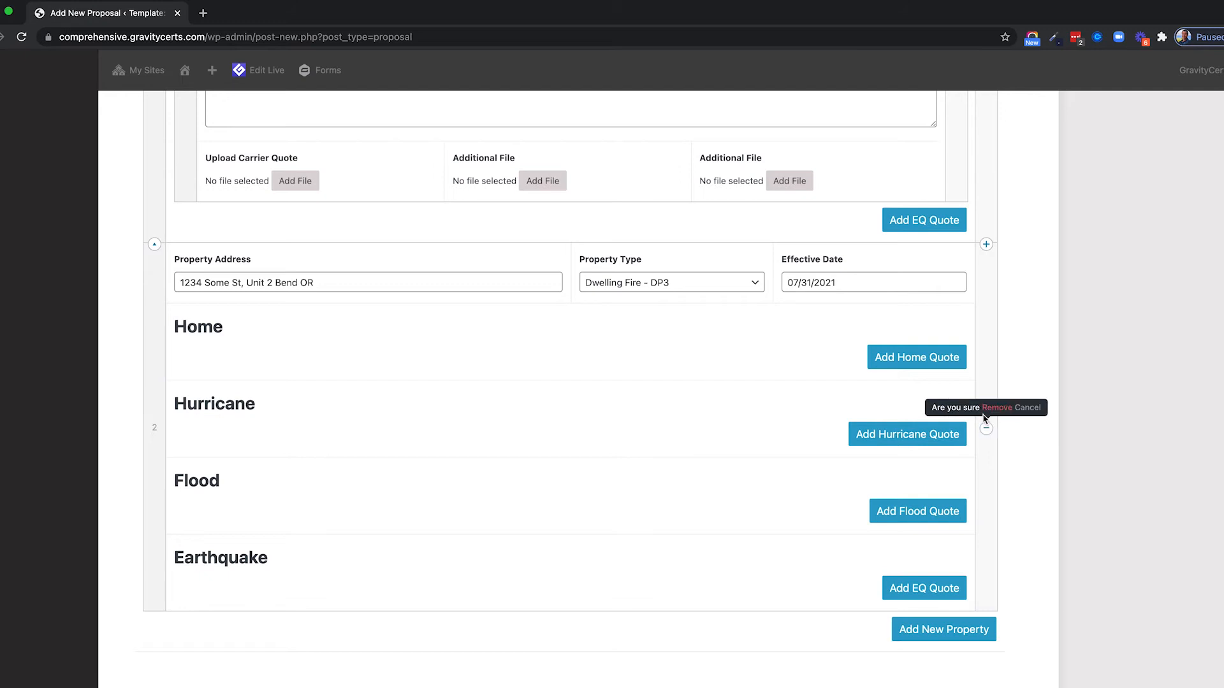
pyautogui.click(996, 412)
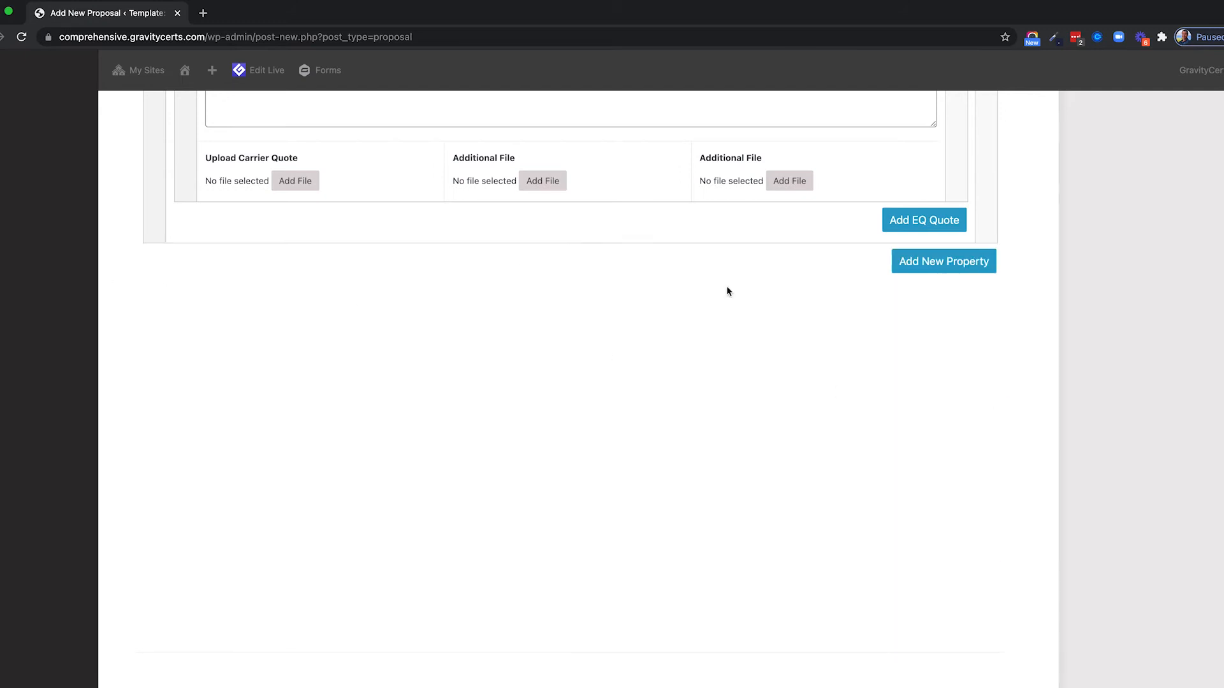
pyautogui.scroll(-6, 1068, 300)
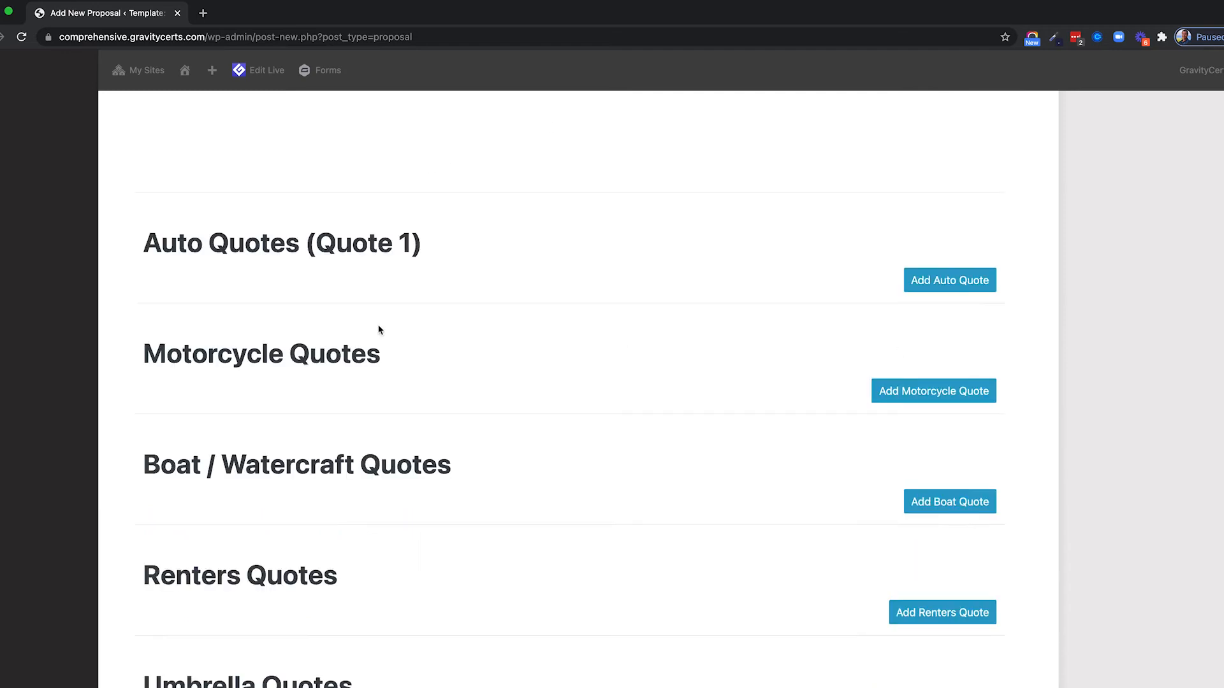
pyautogui.scroll(-3, 185, 538)
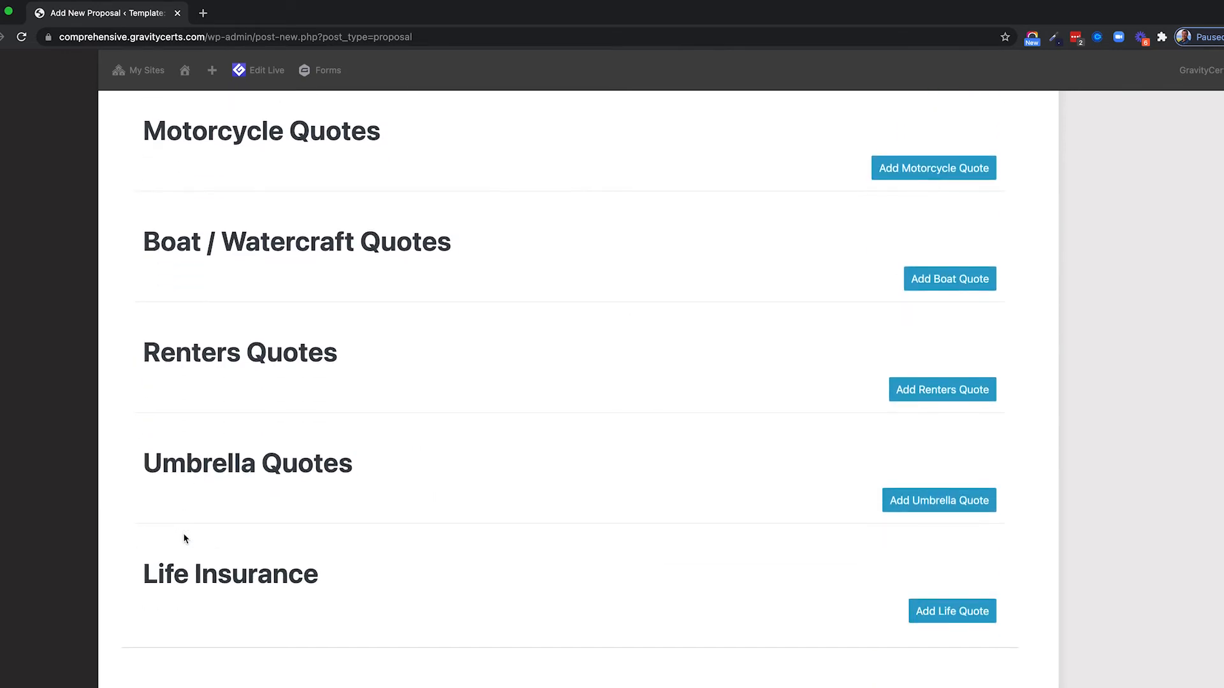
pyautogui.scroll(4, 185, 539)
# Add a favorite Progressive auto quote effective 07/22/2021 with premium 2850.
pyautogui.click(949, 315)
pyautogui.scroll(6, 391, 314)
pyautogui.click(314, 241)
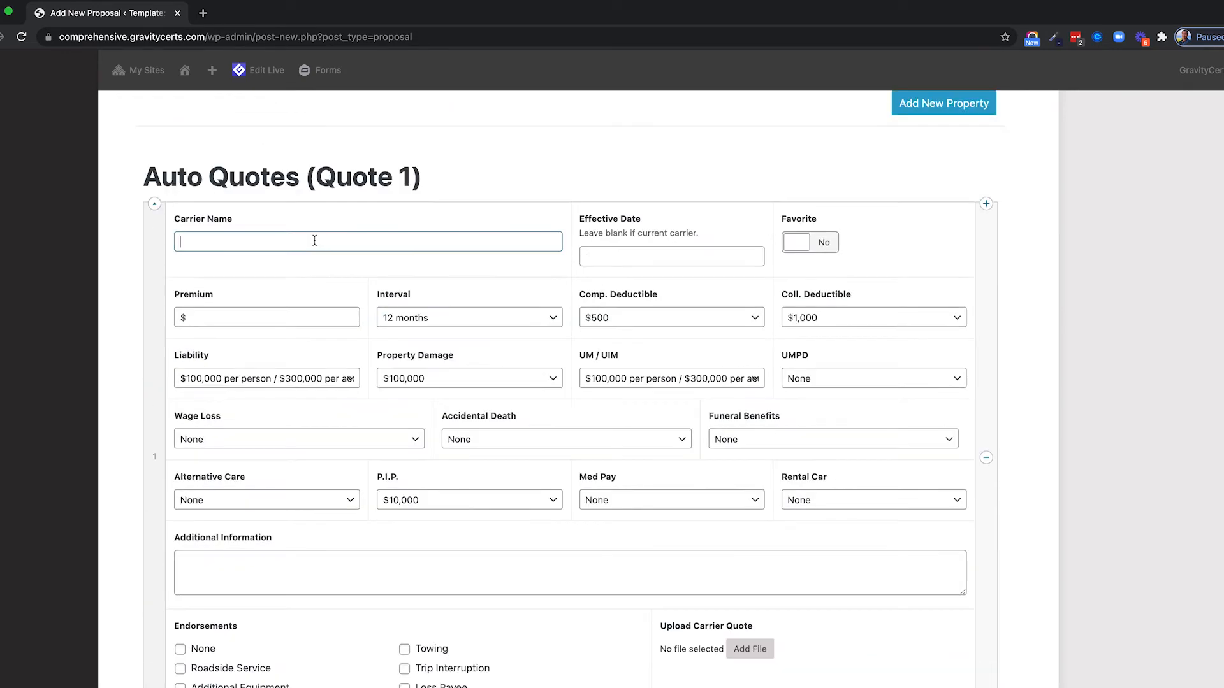
pyautogui.write('Progressive')
pyautogui.press('Tab')
pyautogui.write('280')
pyautogui.press('BackSpace')
pyautogui.press('BackSpace')
pyautogui.press('BackSpace')
pyautogui.click(664, 383)
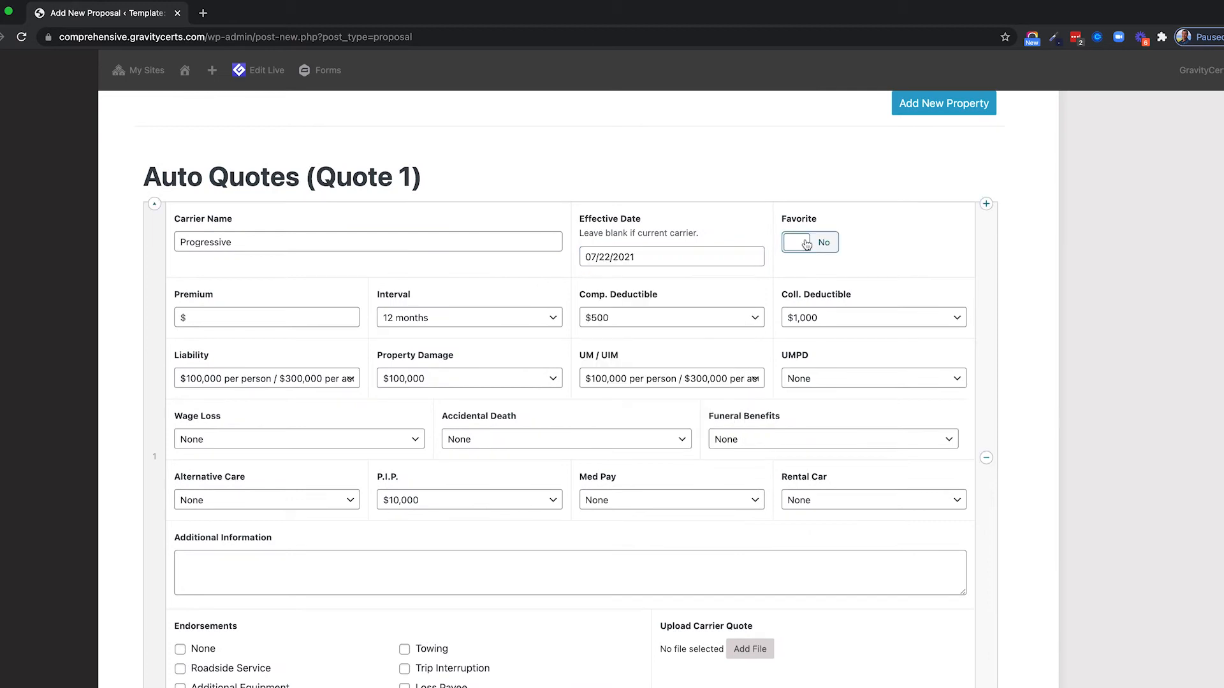
pyautogui.click(809, 242)
pyautogui.click(246, 319)
pyautogui.write('2850')
pyautogui.scroll(-2, 495, 359)
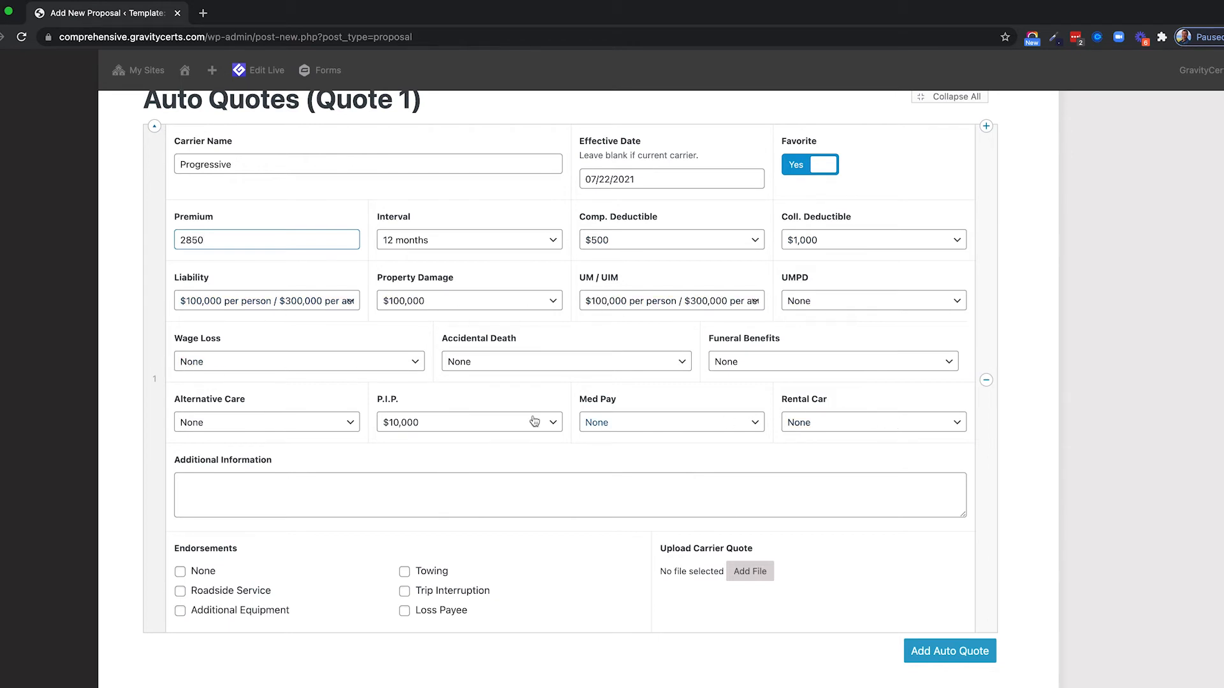
# Keep rental car coverage at None and liability at $100,000/$300,000.
pyautogui.click(877, 423)
pyautogui.click(874, 423)
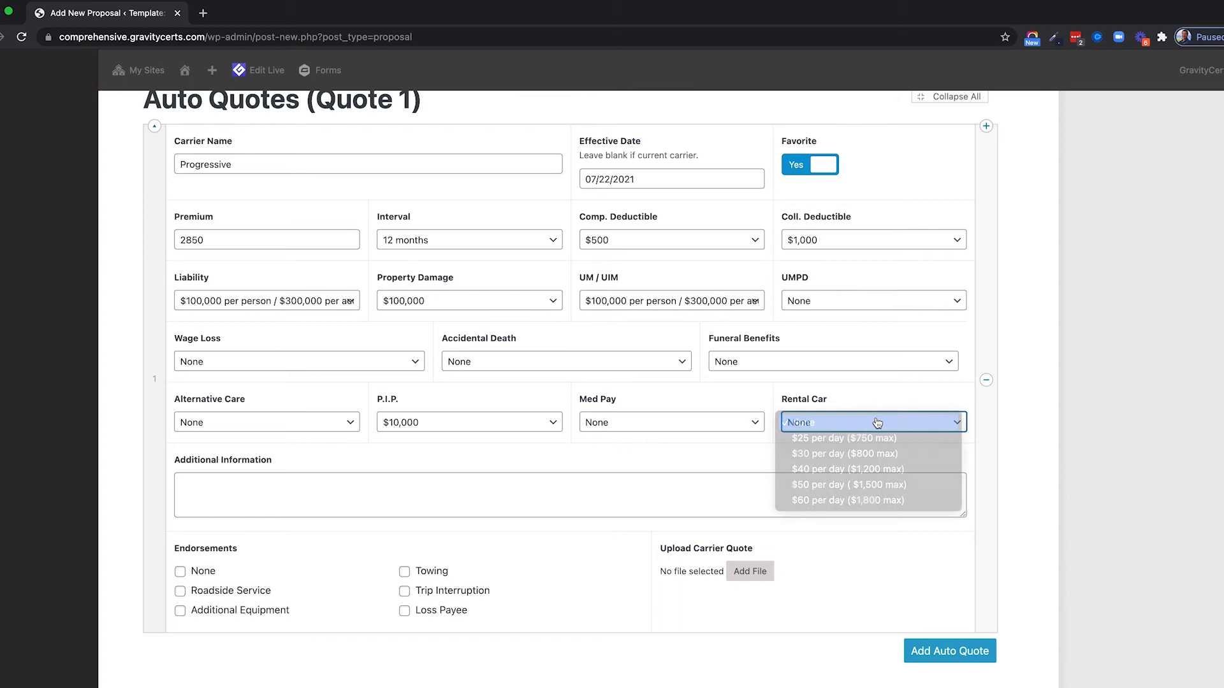
pyautogui.scroll(-2, 826, 412)
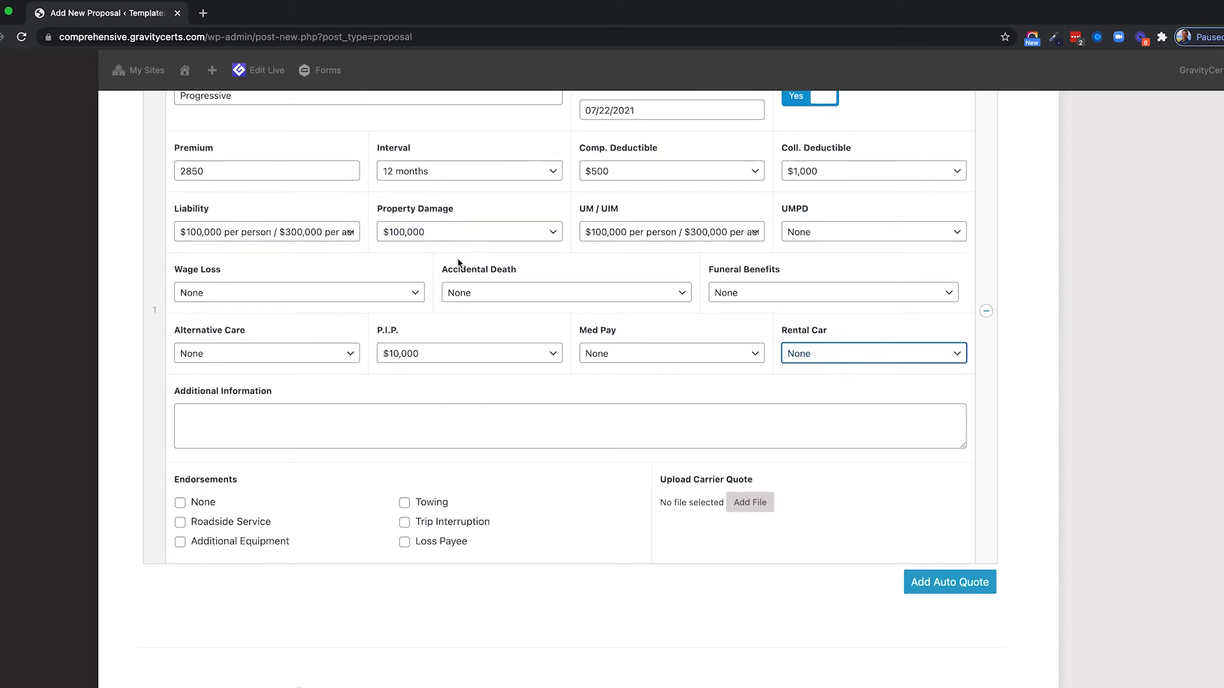
pyautogui.scroll(2, 503, 277)
pyautogui.click(272, 302)
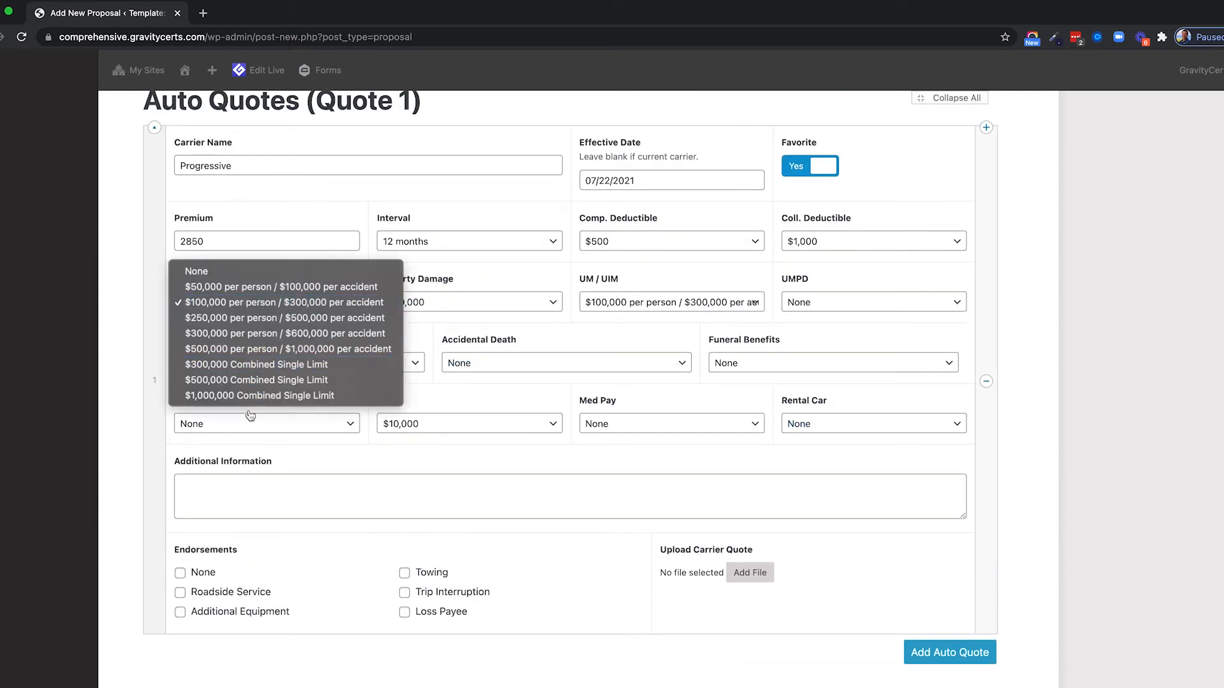
pyautogui.click(383, 454)
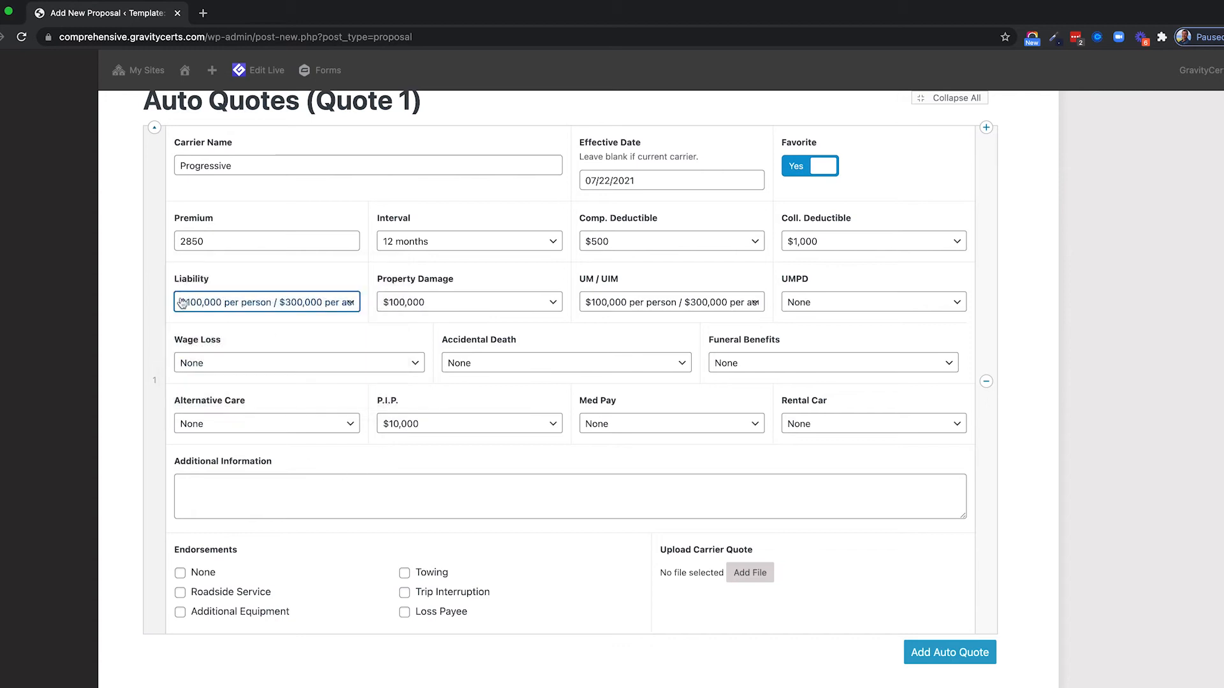
pyautogui.scroll(1, 182, 302)
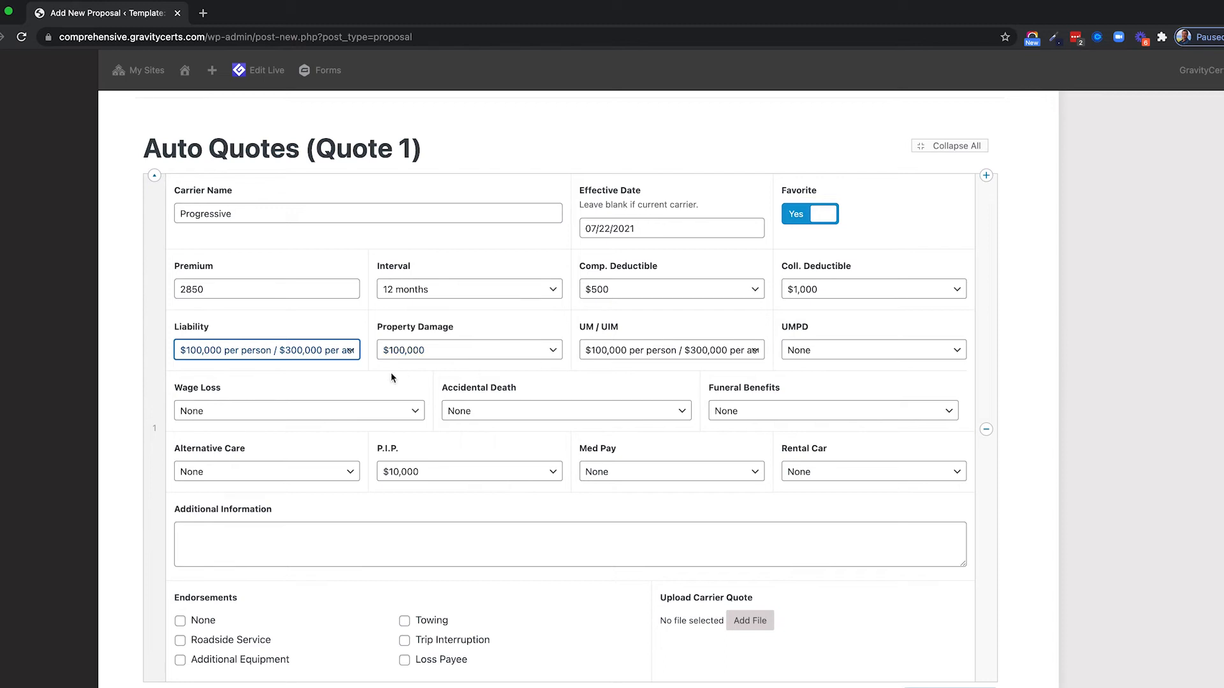
pyautogui.scroll(-1, 391, 372)
# Set Wage Loss to 500 mo 3k max, Accidental Death 50k, Funeral Benefits 2k, comprehensive deductible $1,000.
pyautogui.click(230, 344)
pyautogui.click(229, 365)
pyautogui.click(530, 346)
pyautogui.click(530, 362)
pyautogui.click(767, 349)
pyautogui.click(772, 361)
pyautogui.click(669, 222)
pyautogui.click(669, 239)
# Note '3 vehicles. 1 teenage driver who has one at-fault accident' and add Roadside Service.
pyautogui.click(206, 448)
pyautogui.write('3 vehicles. 1 teenage driver who has one at-fa')
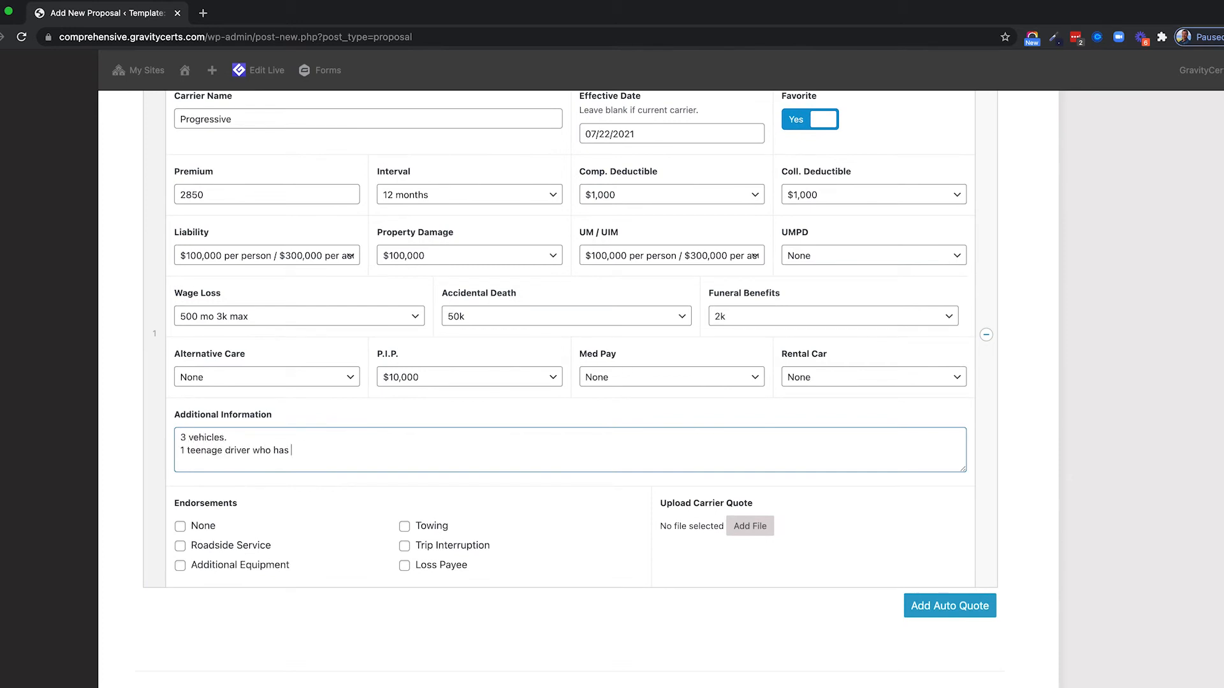
pyautogui.write('ult accident')
pyautogui.click(231, 547)
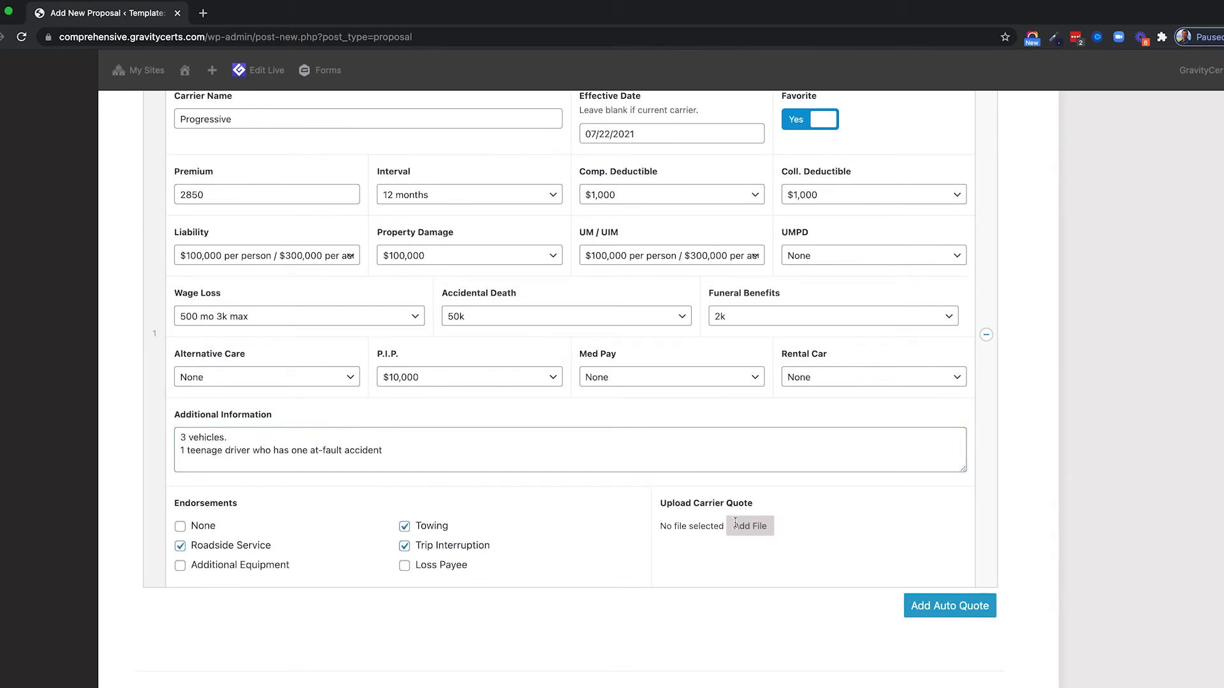
pyautogui.scroll(3, 559, 451)
pyautogui.scroll(-1, 139, 268)
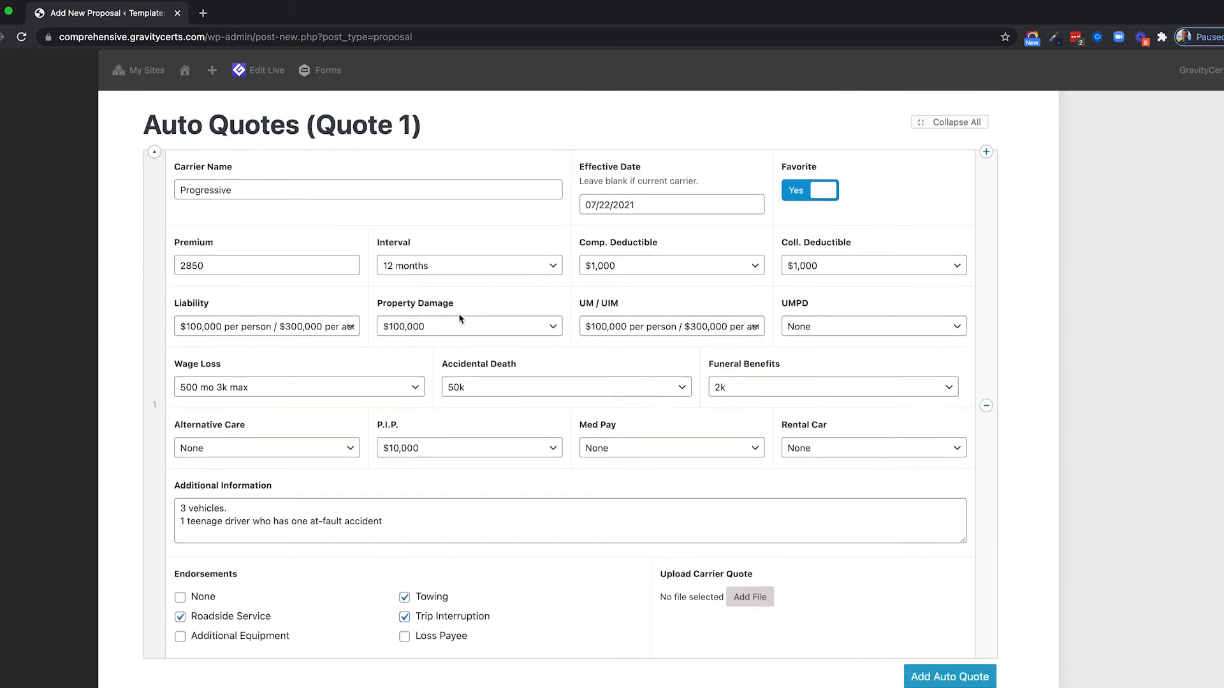
pyautogui.scroll(-3, 459, 313)
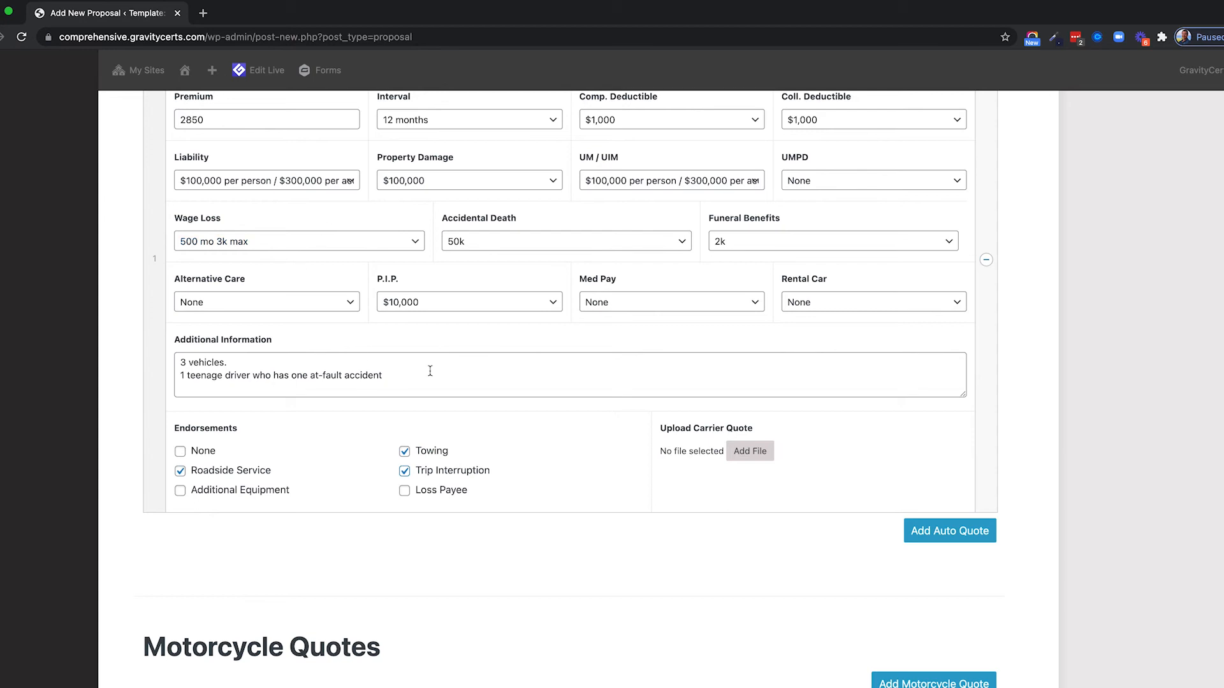
pyautogui.scroll(-5, 429, 370)
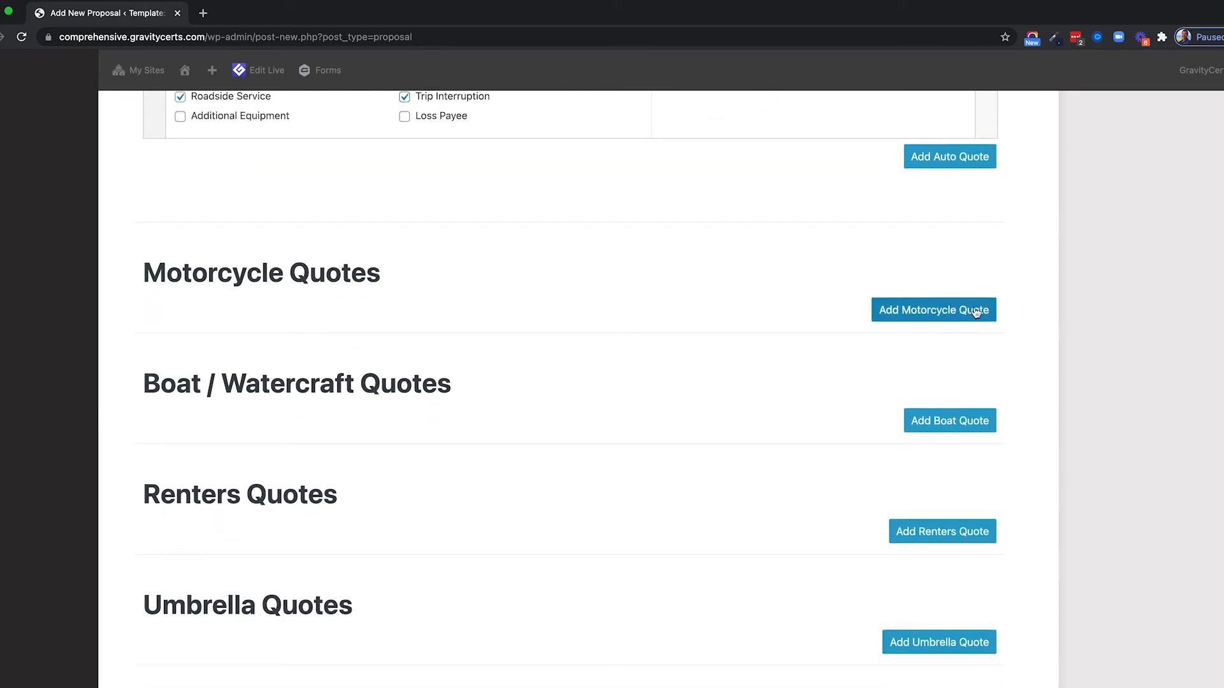
# Add a Hagerty motorcycle quote effective 07/30/2021 with premium 1250.
pyautogui.click(911, 316)
pyautogui.scroll(-1, 410, 308)
pyautogui.click(304, 230)
pyautogui.write('Hagerty')
pyautogui.click(678, 244)
pyautogui.click(686, 393)
pyautogui.click(251, 306)
pyautogui.write('1250')
# Note '1000 extra gear coverage' and add the Roadside Service and Towing endorsements.
pyautogui.scroll(-1, 408, 383)
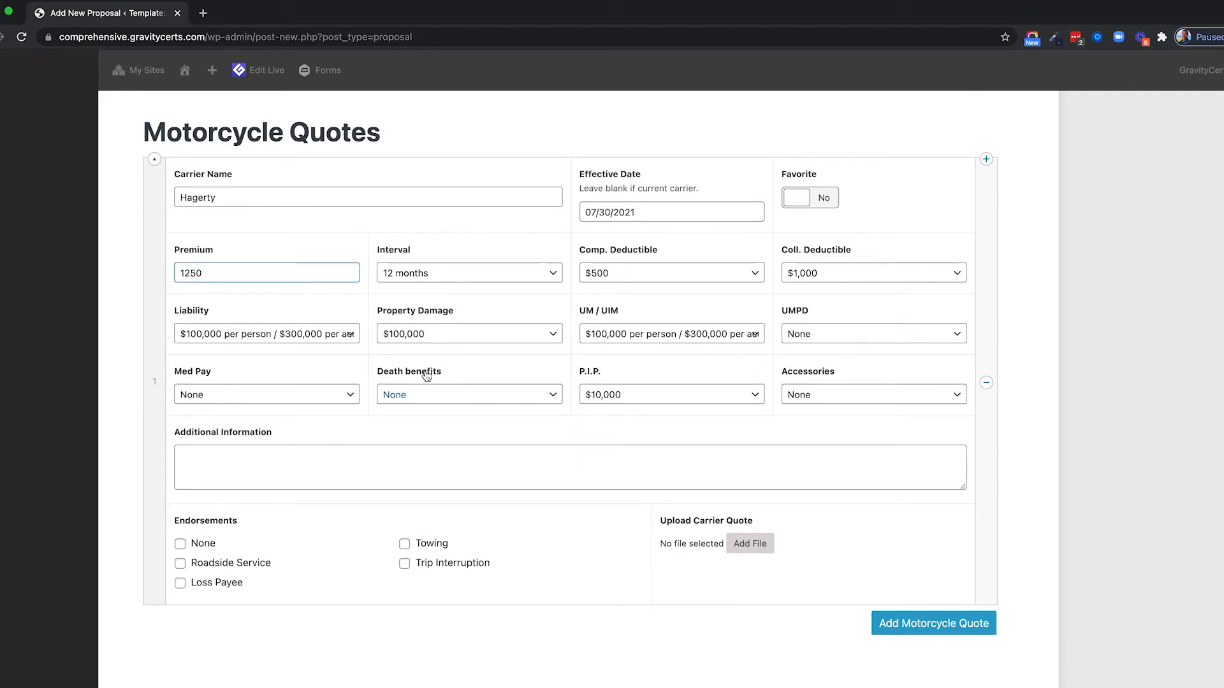
pyautogui.write('1000 extra gea')
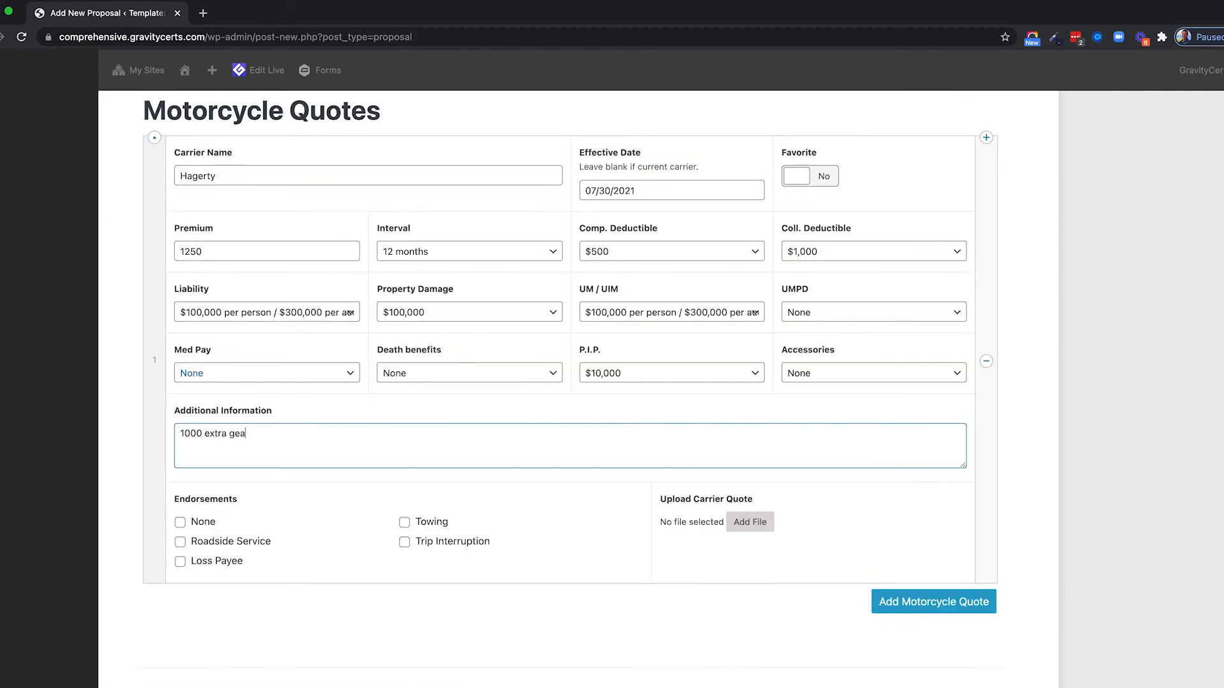
pyautogui.write('r coverage')
pyautogui.click(180, 542)
pyautogui.click(404, 522)
pyautogui.scroll(-5, 660, 363)
pyautogui.scroll(-3, 708, 360)
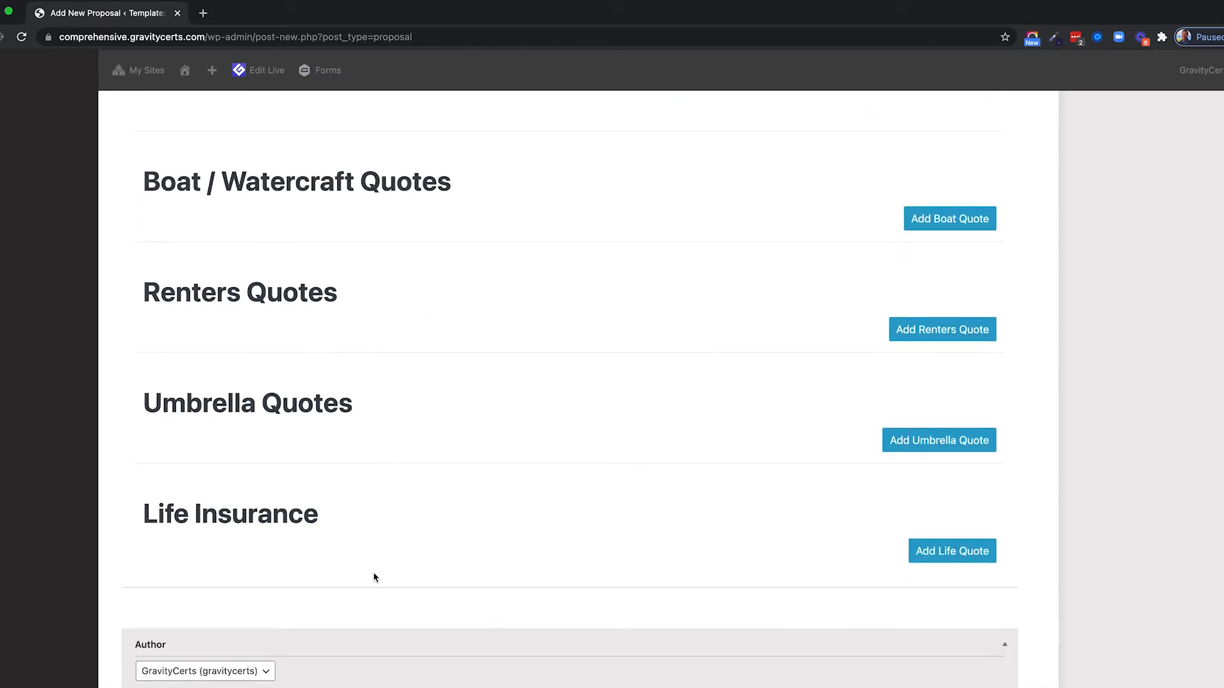
# Add a Principal Life quote with premium 800 and coverage amount 200000.
pyautogui.scroll(-1, 727, 544)
pyautogui.click(934, 507)
pyautogui.scroll(-5, 479, 407)
pyautogui.scroll(-1, 480, 406)
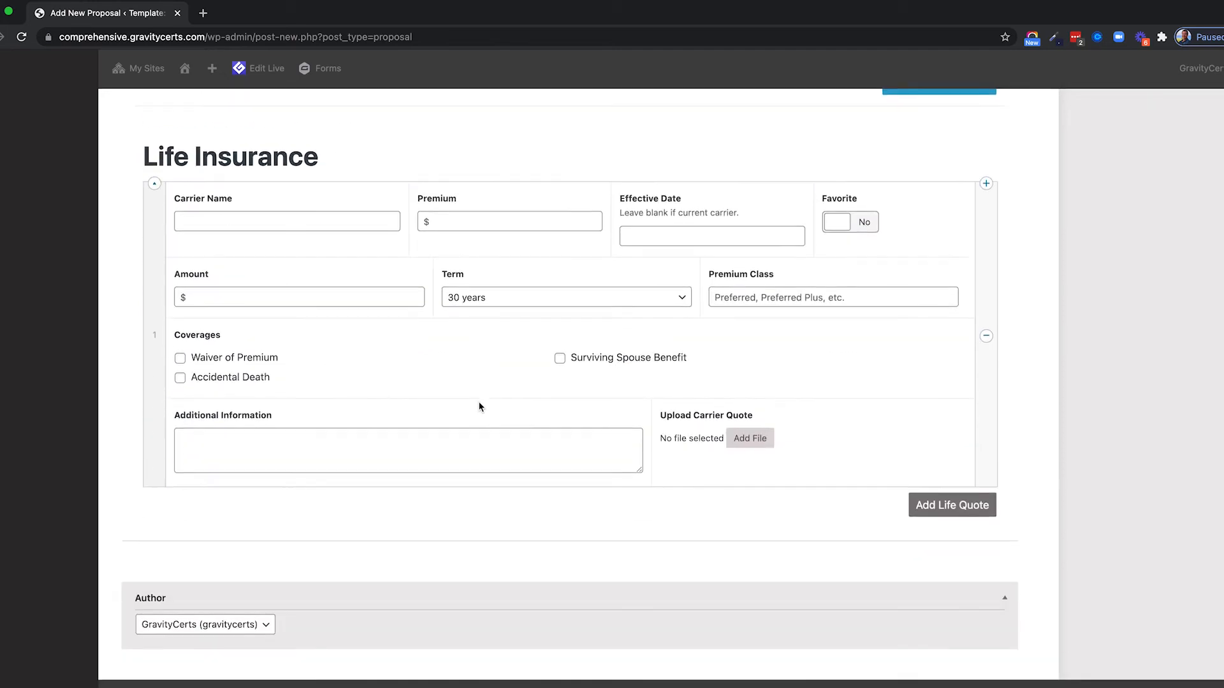
pyautogui.scroll(2, 481, 357)
pyautogui.click(243, 381)
pyautogui.write('899')
pyautogui.click(265, 299)
pyautogui.write('Principal Life')
pyautogui.press('Tab')
pyautogui.write('800')
pyautogui.doubleClick(306, 378)
pyautogui.write('200000')
# Set the life quote effective 07/25/2021, 30-year term, with Waiver of Premium and Accidental Death.
pyautogui.click(647, 316)
pyautogui.click(773, 444)
pyautogui.click(513, 377)
pyautogui.click(738, 376)
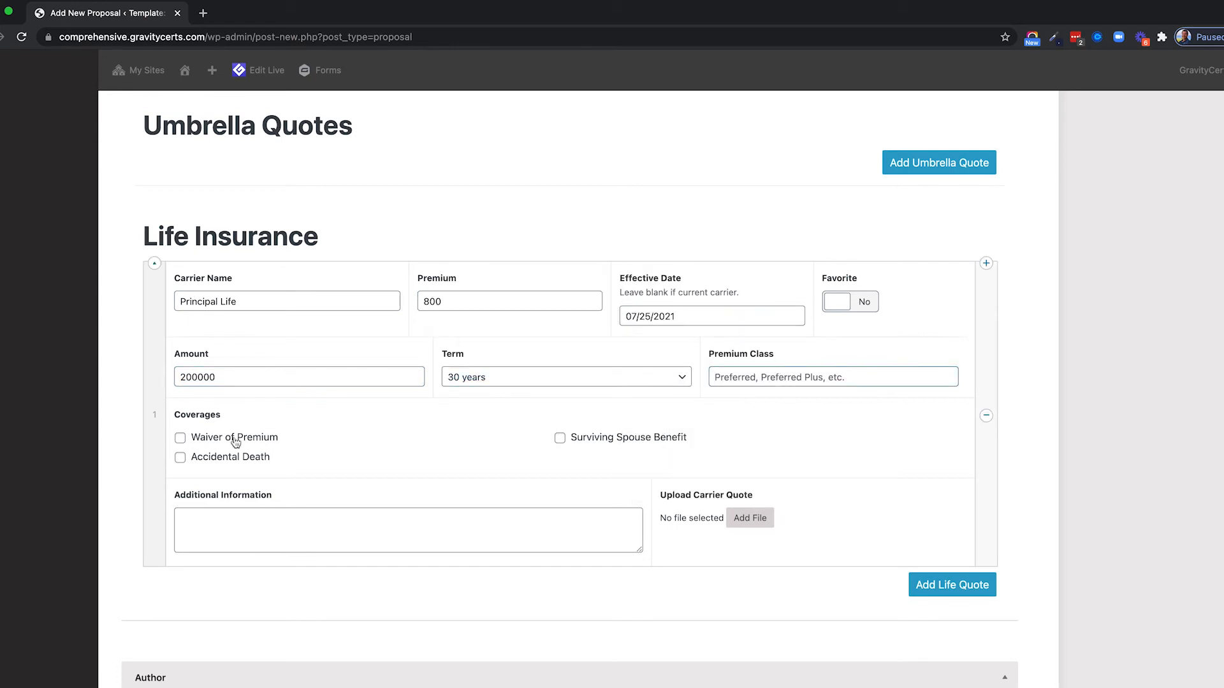
pyautogui.click(234, 440)
pyautogui.click(247, 456)
pyautogui.scroll(6, 1005, 418)
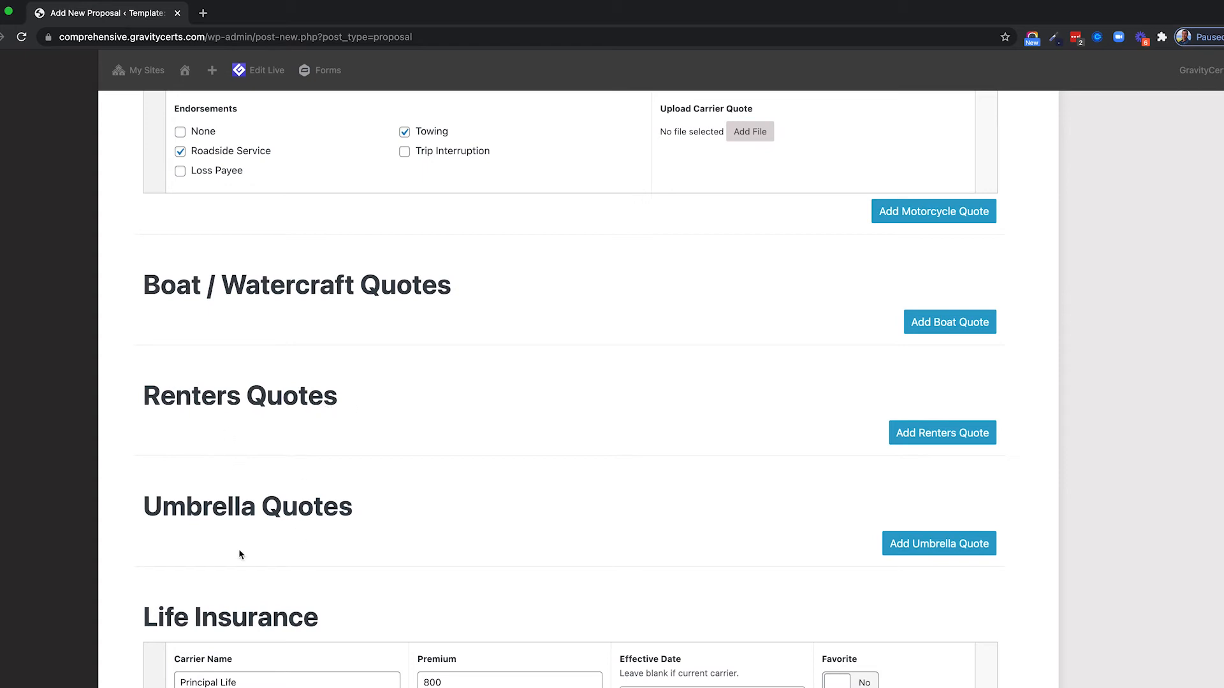
# Add a Progressive umbrella quote effective 07/31/2021 with premium 250.
pyautogui.click(902, 549)
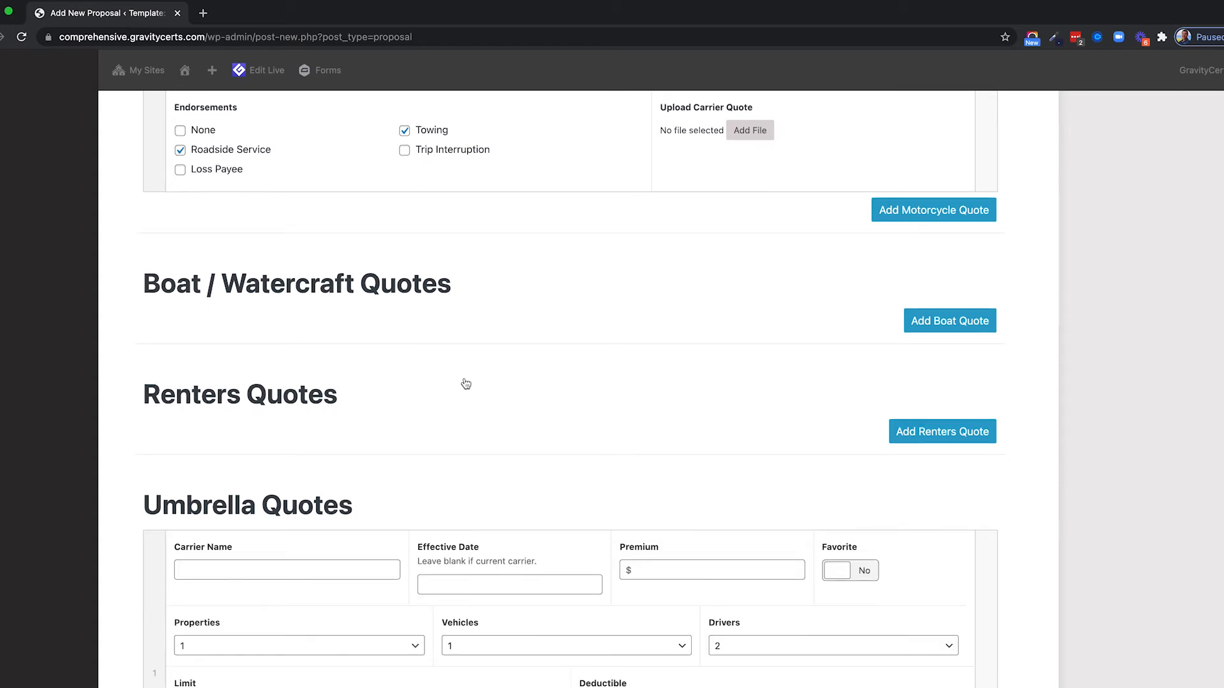
pyautogui.scroll(-5, 465, 385)
pyautogui.write('Progressive')
pyautogui.click(500, 237)
pyautogui.click(669, 227)
pyautogui.write('250')
# Set the umbrella quote to 3 vehicles, 3 drivers and a $1,000,000 limit.
pyautogui.click(541, 299)
pyautogui.click(541, 330)
pyautogui.click(781, 298)
pyautogui.click(781, 314)
pyautogui.click(266, 355)
pyautogui.click(266, 358)
pyautogui.click(235, 427)
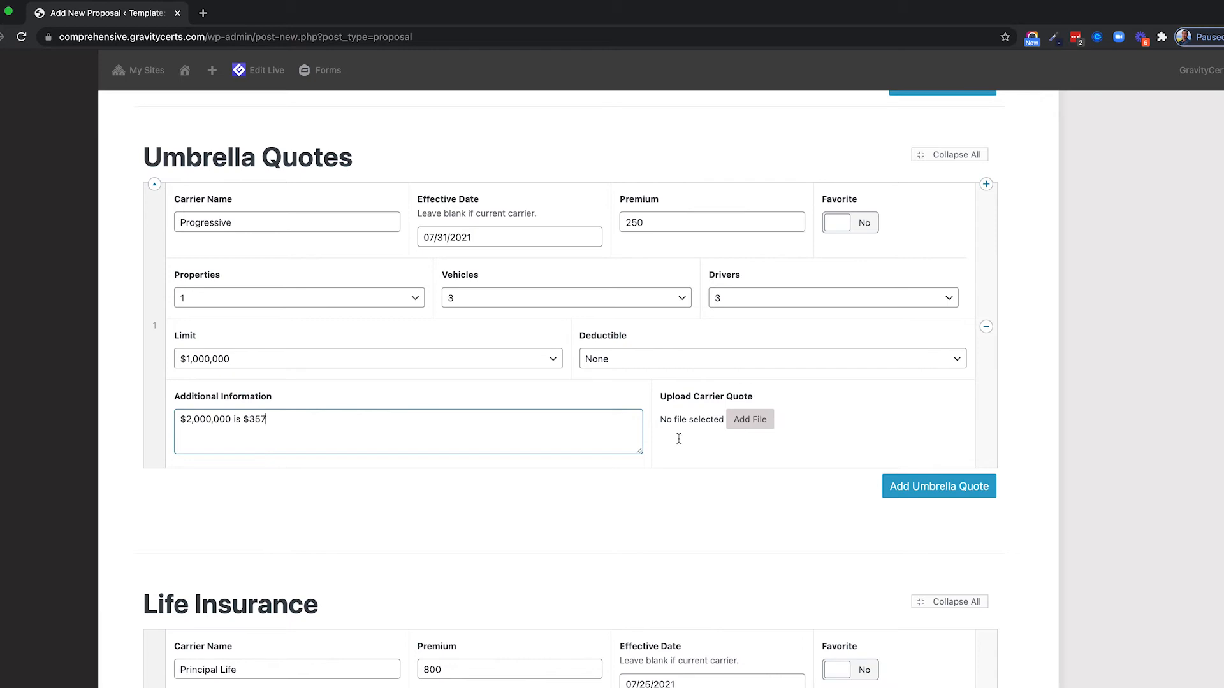
pyautogui.scroll(20, 1084, 404)
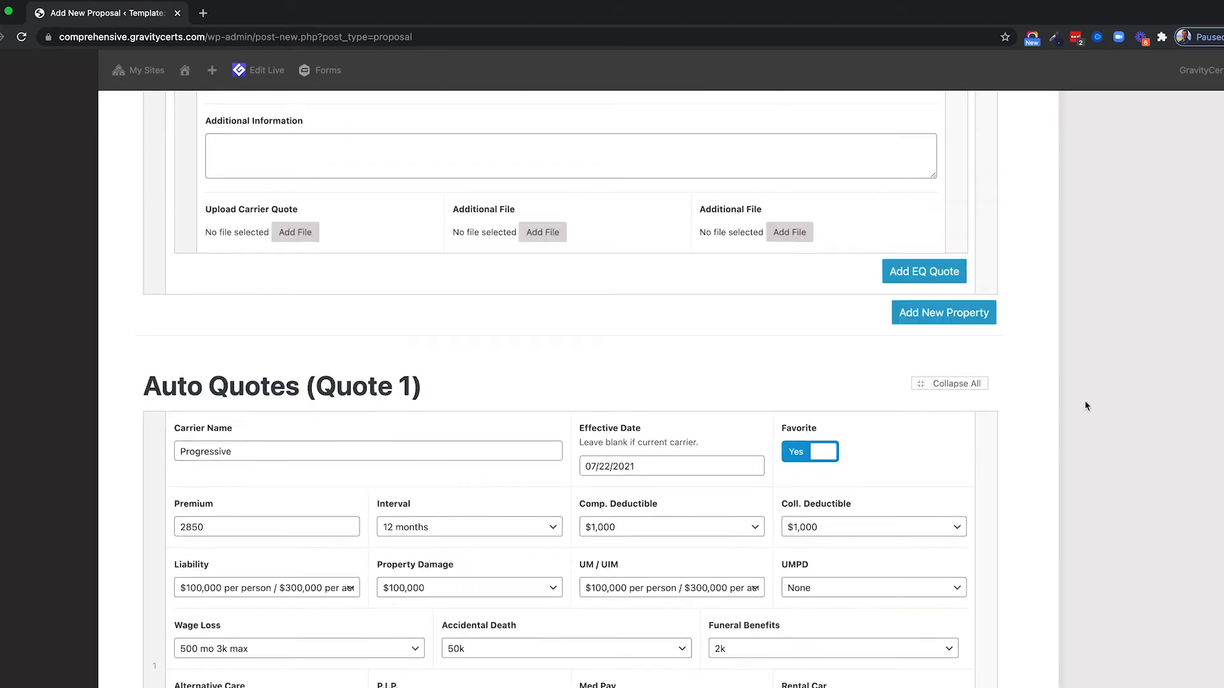
# Publish the 21-22 Home/Auto Quotes proposal and open View Proposal in a new tab.
pyautogui.scroll(20, 1086, 405)
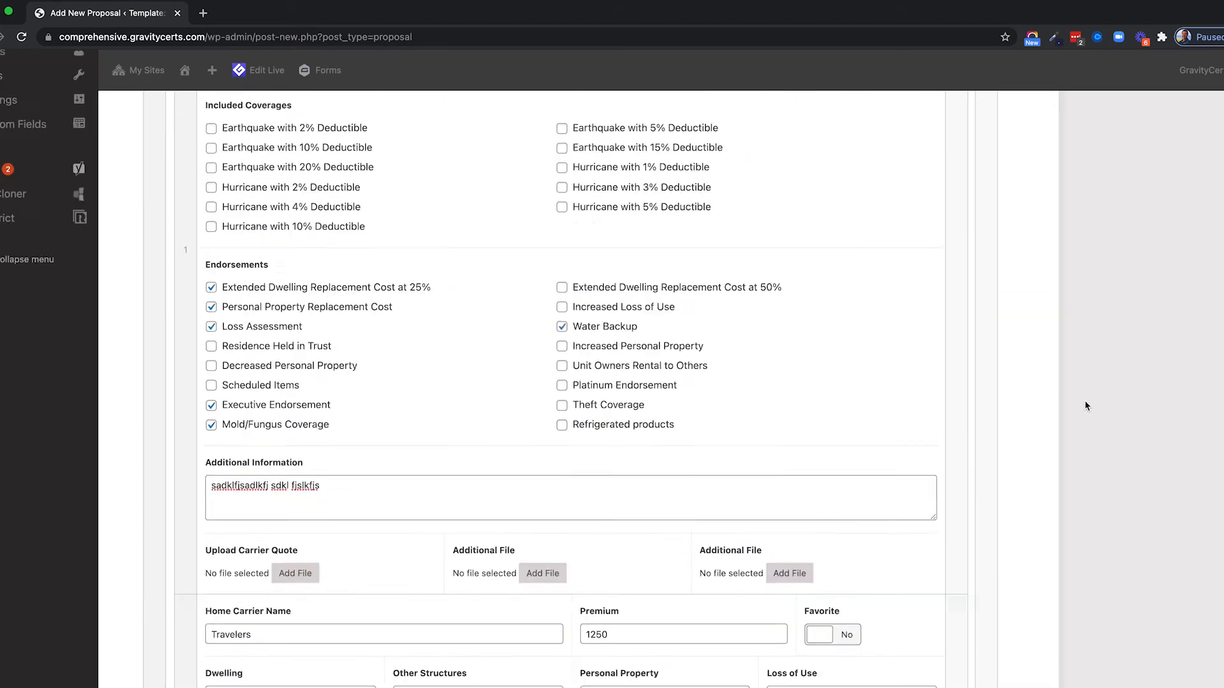
pyautogui.scroll(10, 1086, 405)
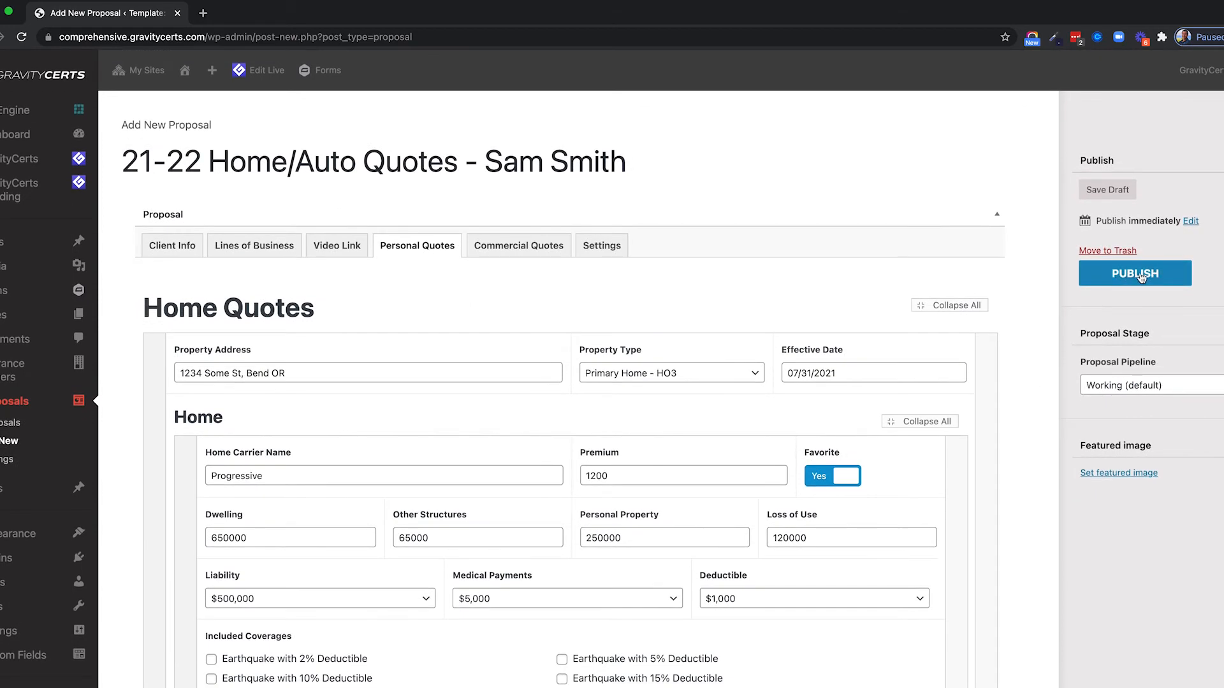
pyautogui.click(1139, 275)
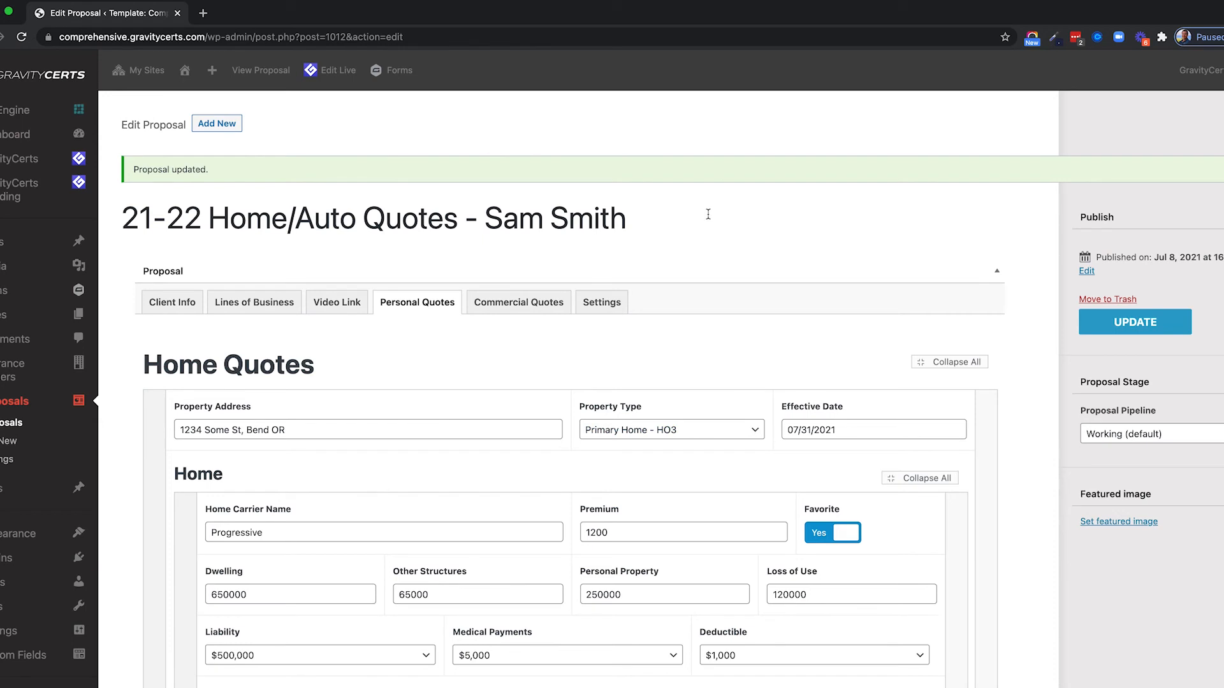
pyautogui.rightClick(258, 78)
pyautogui.click(239, 106)
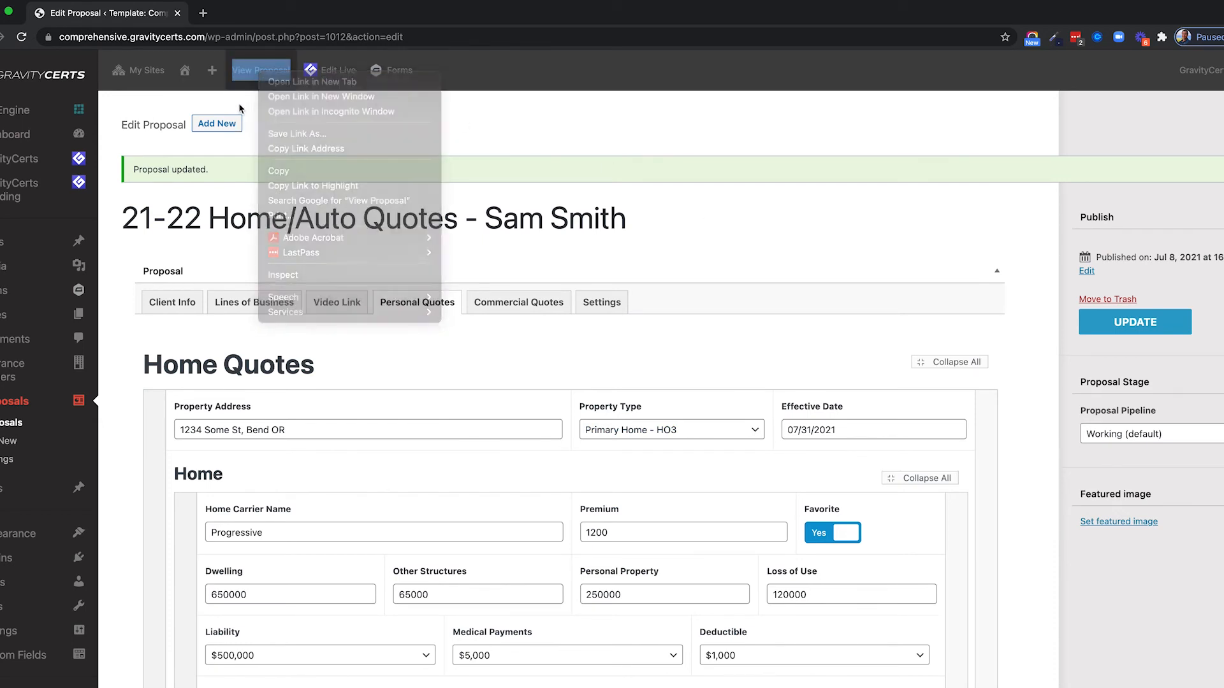
pyautogui.rightClick(254, 72)
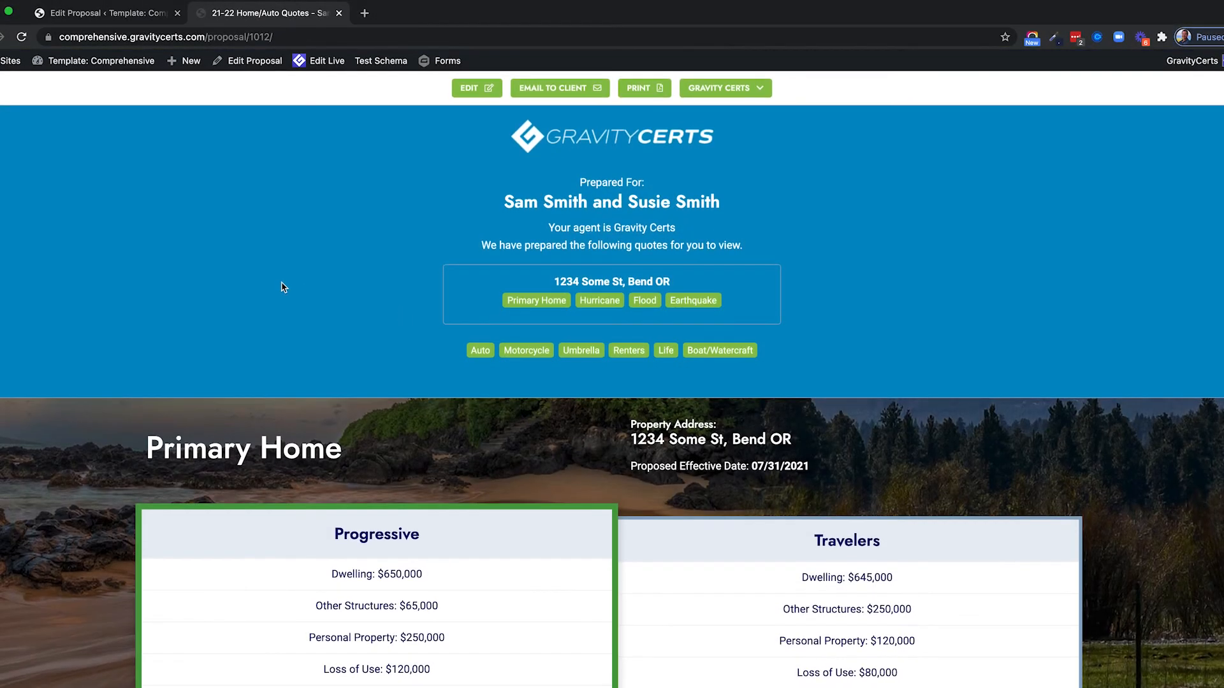
# Highlight the client names, agent name Gravity Certs and the property address in the heading.
pyautogui.moveTo(504, 200); pyautogui.dragTo(733, 205)
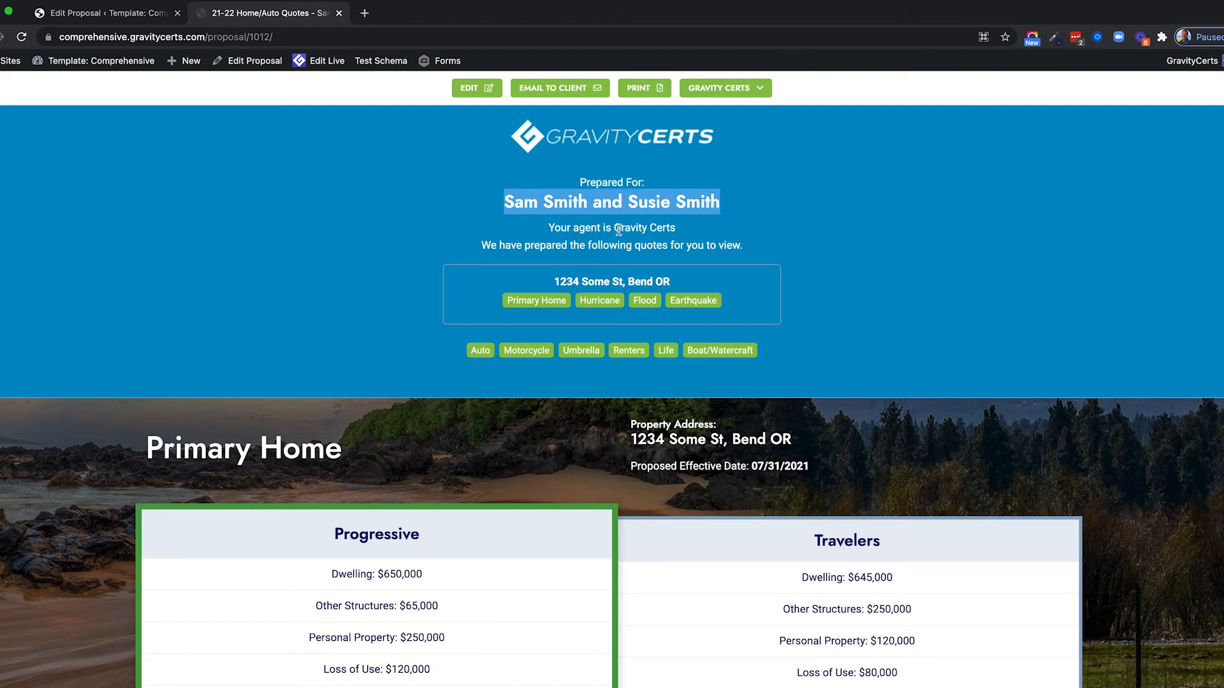
pyautogui.moveTo(613, 228); pyautogui.dragTo(675, 230)
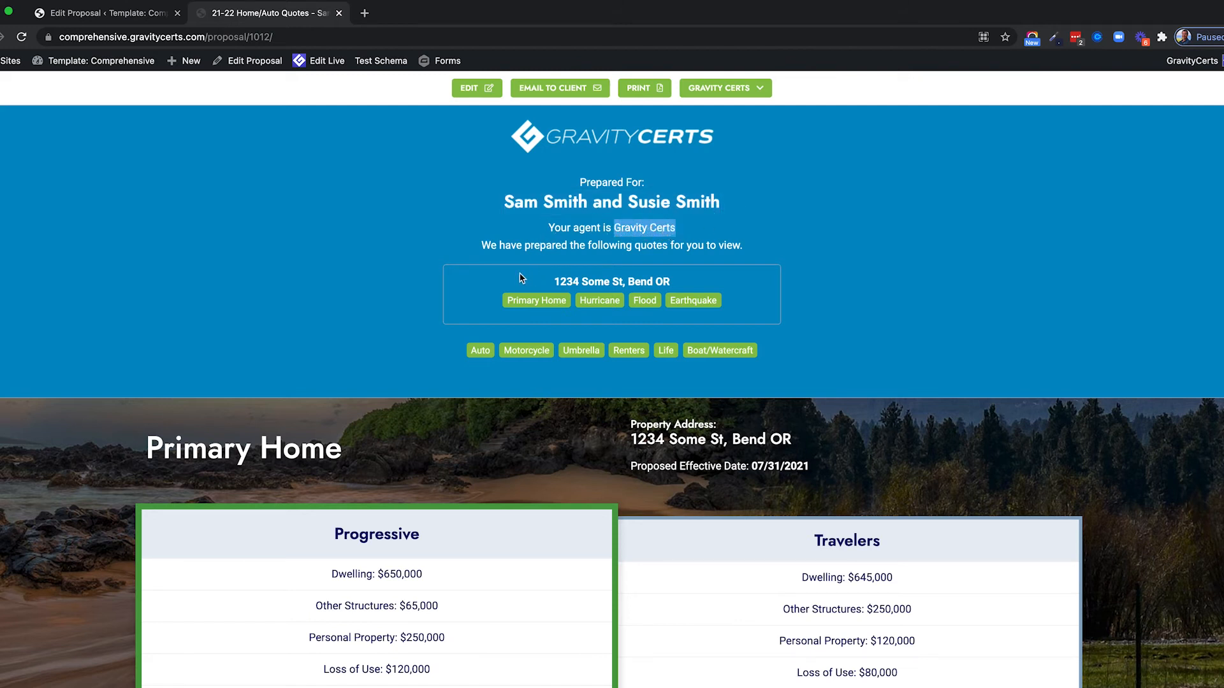
pyautogui.scroll(-1, 382, 275)
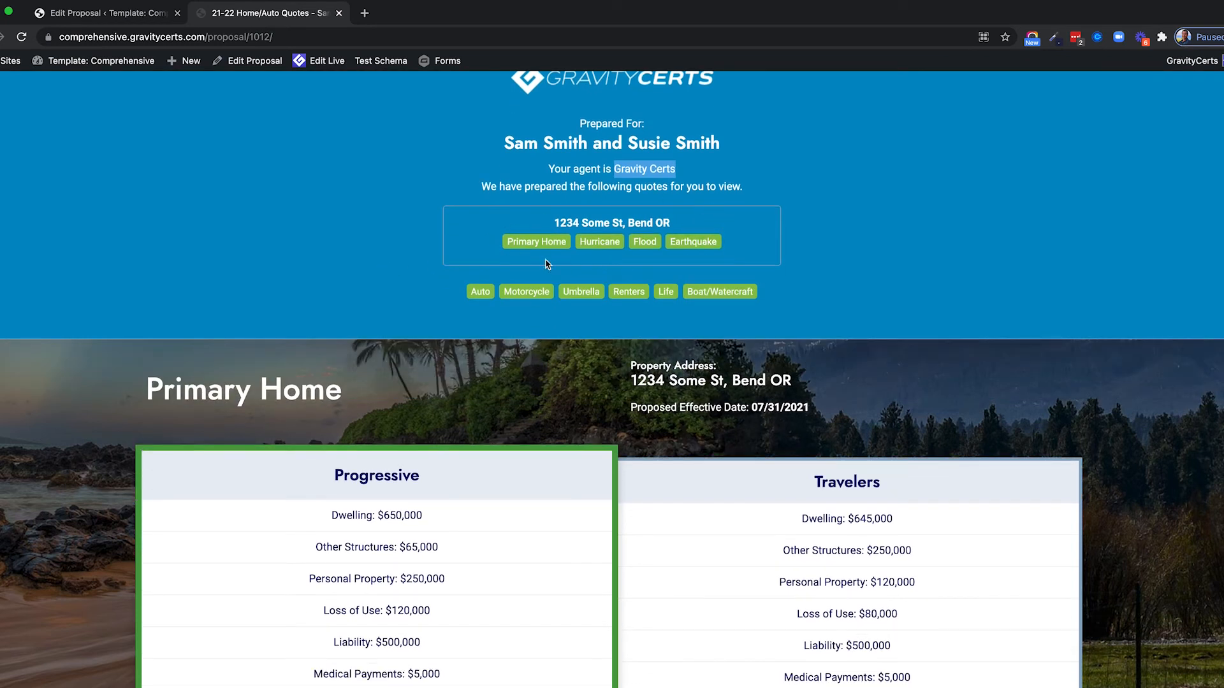
pyautogui.moveTo(555, 224); pyautogui.dragTo(457, 236)
pyautogui.click(457, 235)
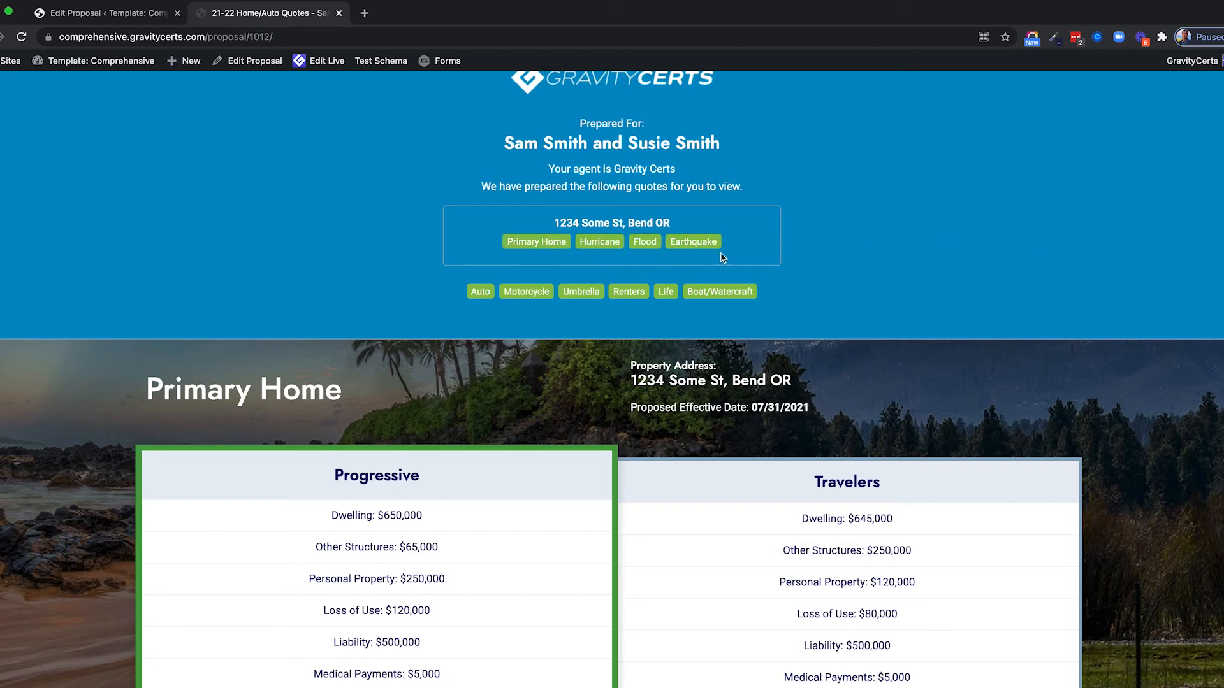
# Jump to the Auto Insurance and Umbrella Insurance sections from the page links.
pyautogui.scroll(-2, 722, 256)
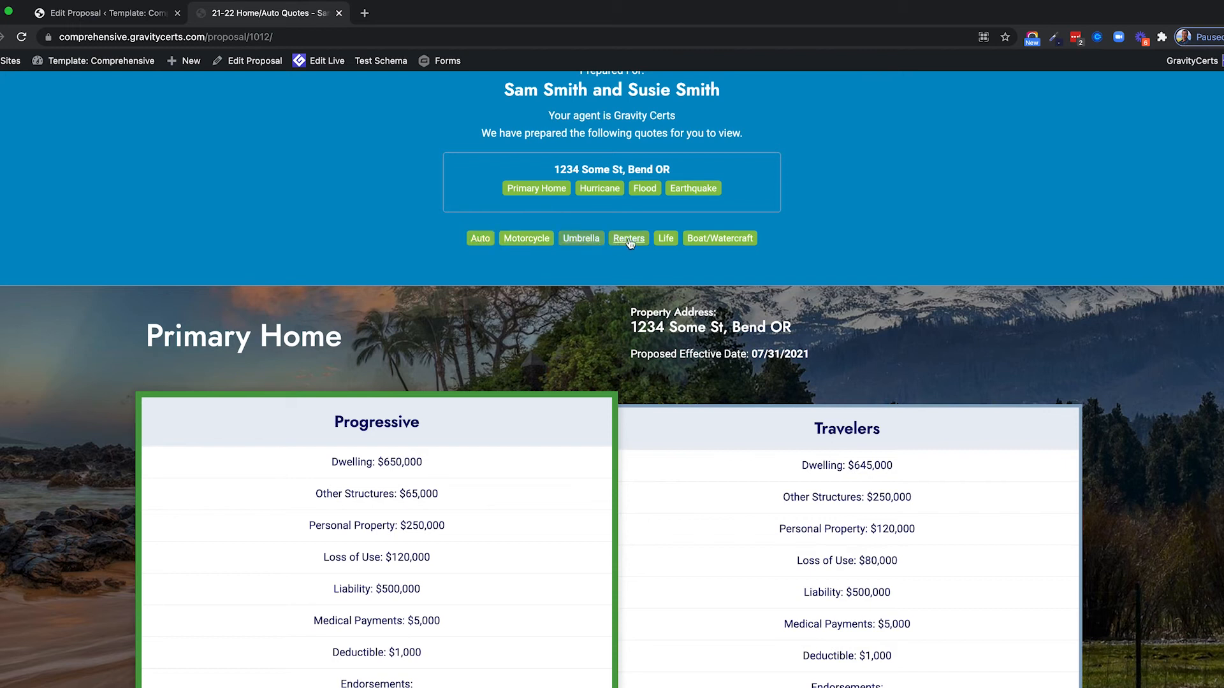
pyautogui.click(480, 240)
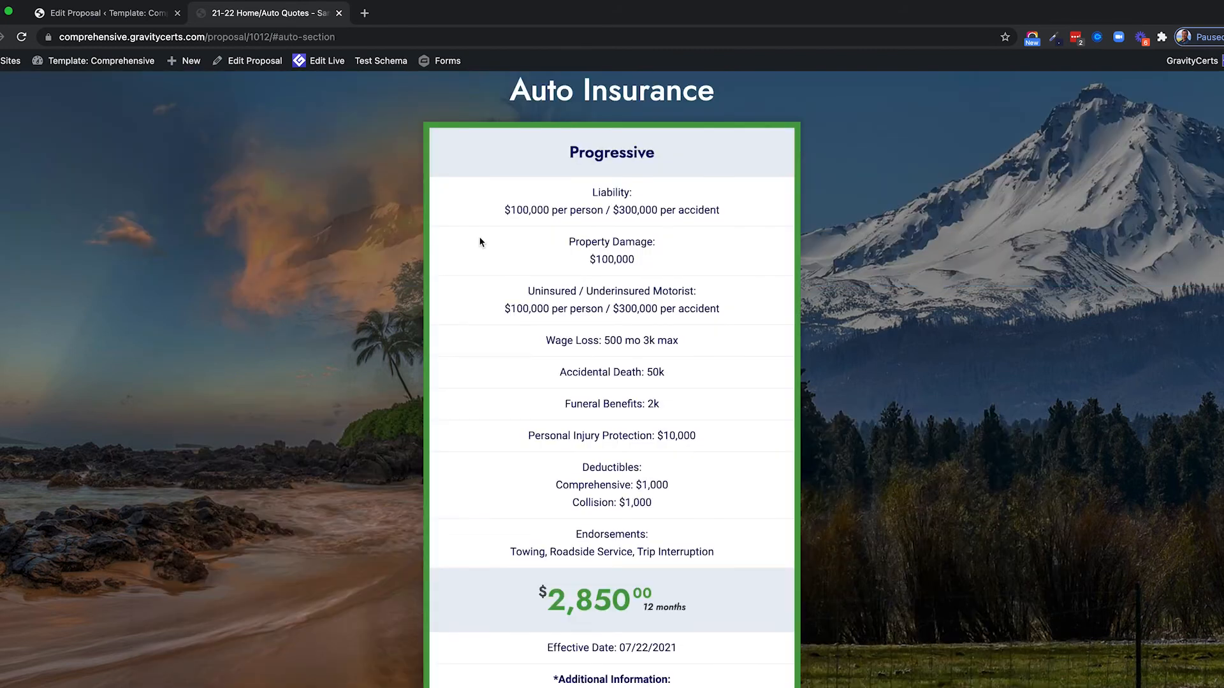
pyautogui.scroll(15, 478, 245)
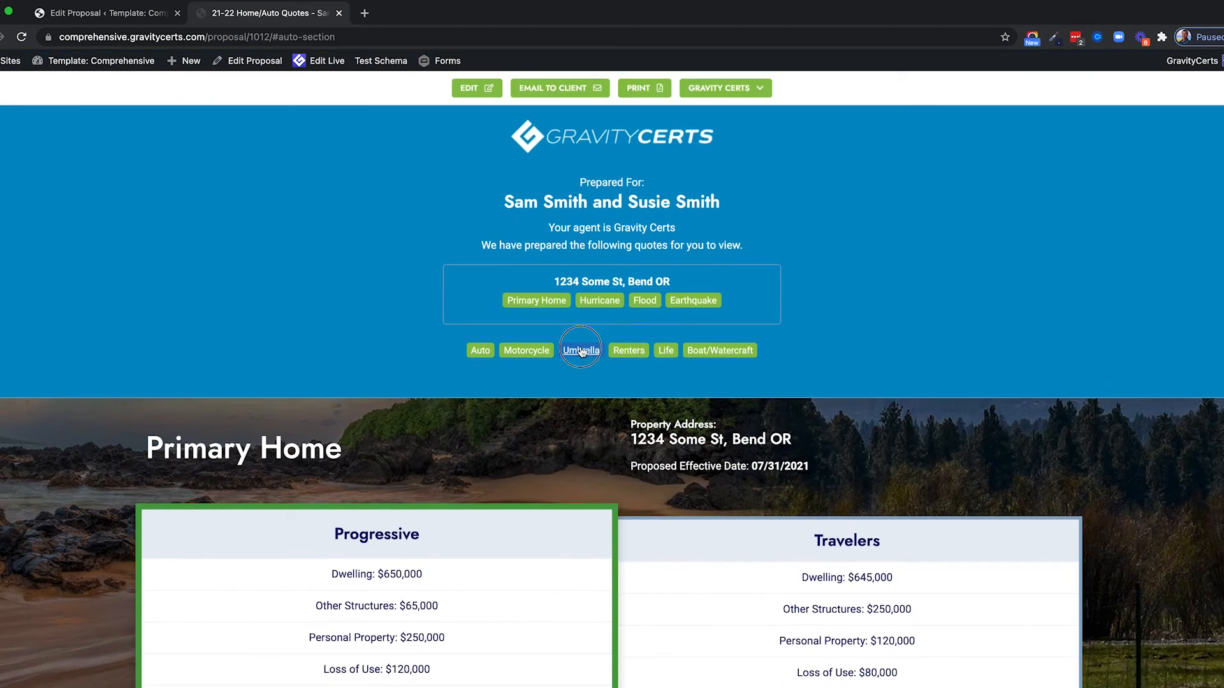
pyautogui.click(580, 352)
pyautogui.scroll(20, 580, 347)
# Review the Progressive $1,200 and Travelers $1,250 home cards, highlighting their additional information and endorsements.
pyautogui.scroll(-3, 300, 205)
pyautogui.scroll(-2, 300, 206)
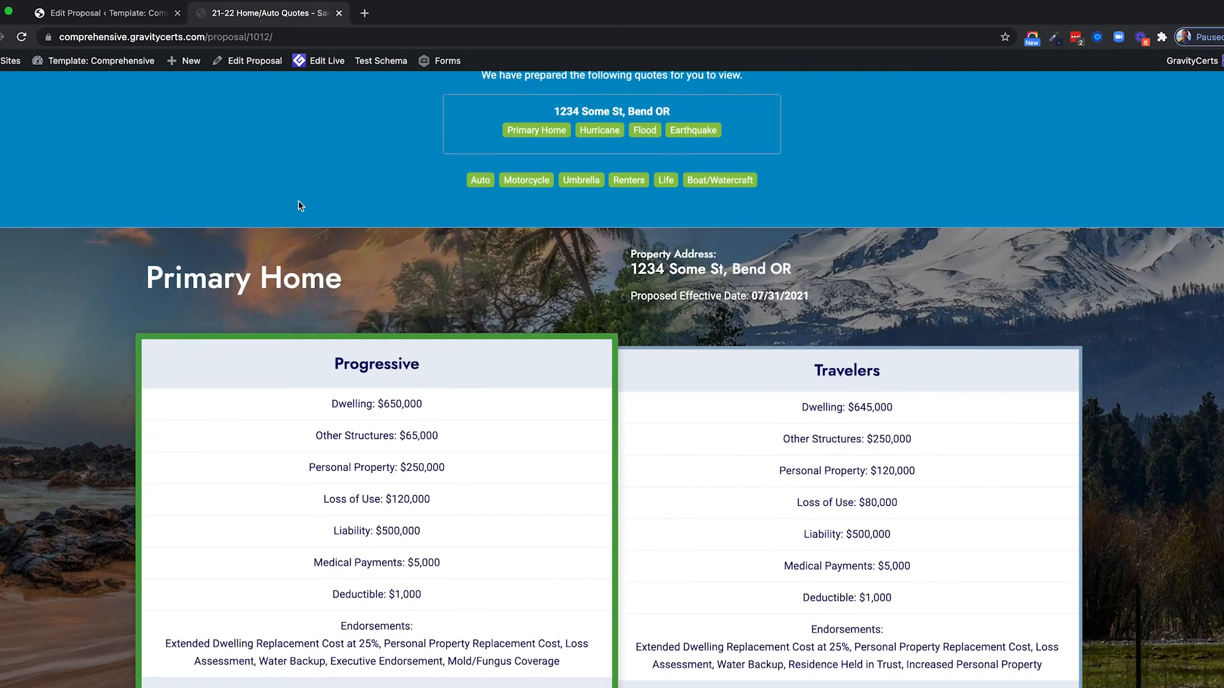
pyautogui.scroll(-3, 298, 201)
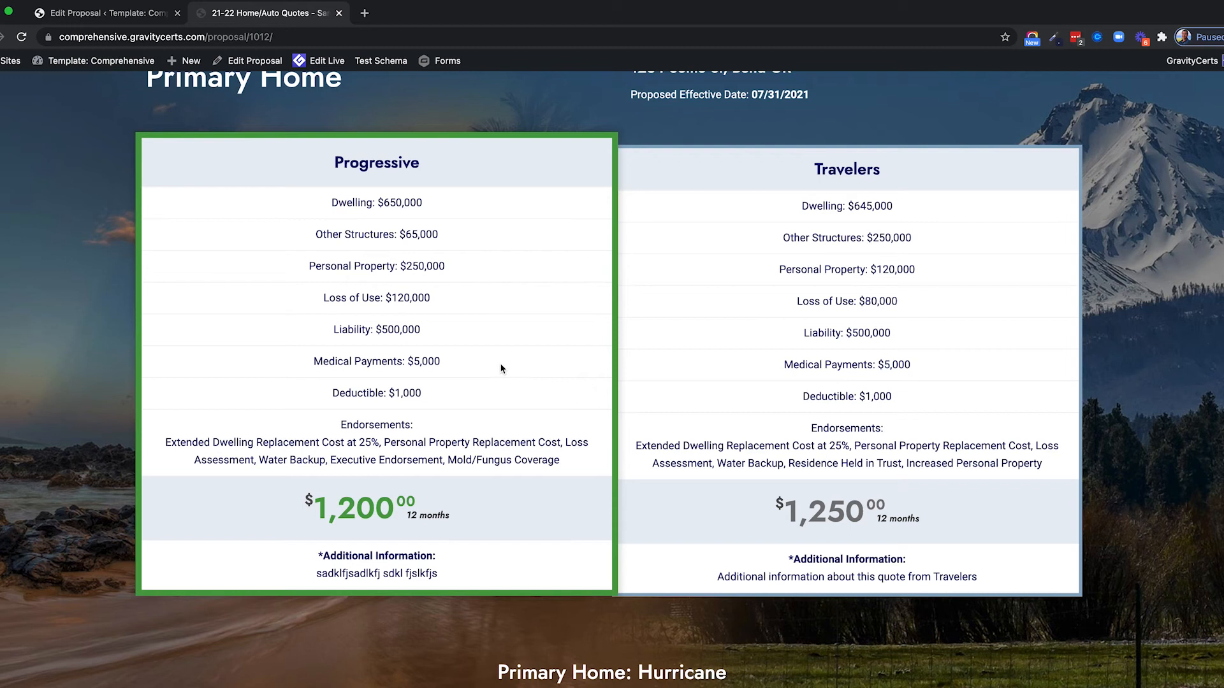
pyautogui.scroll(1, 455, 396)
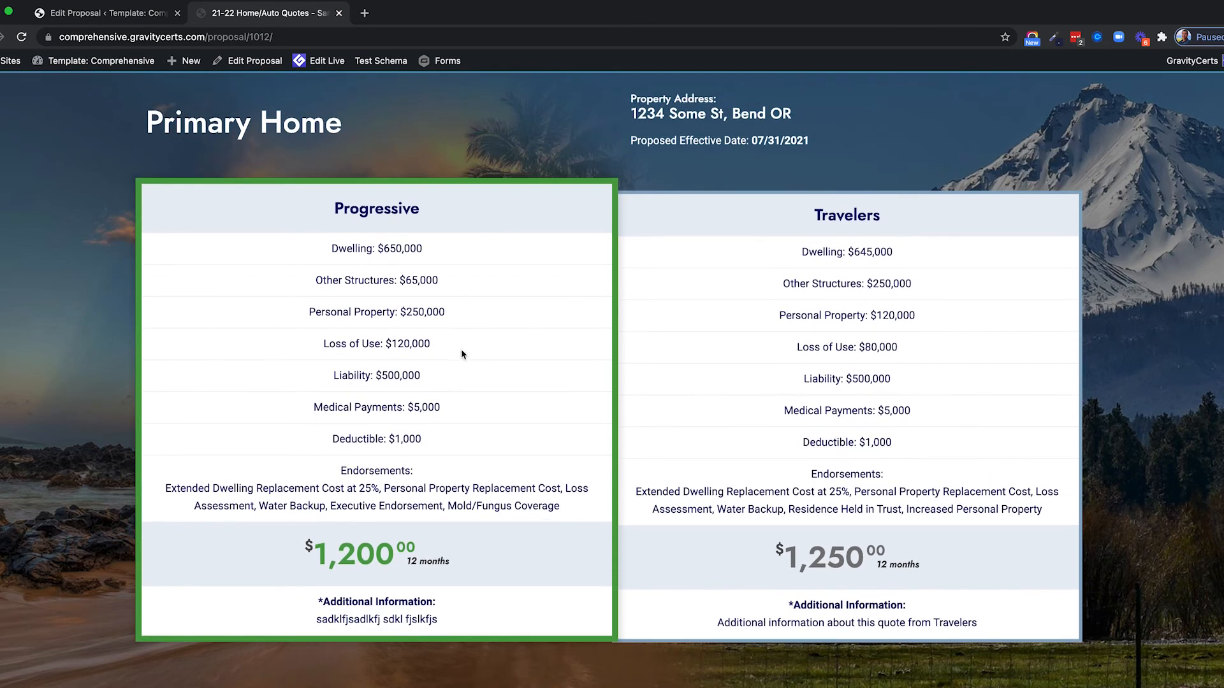
pyautogui.scroll(-1, 483, 415)
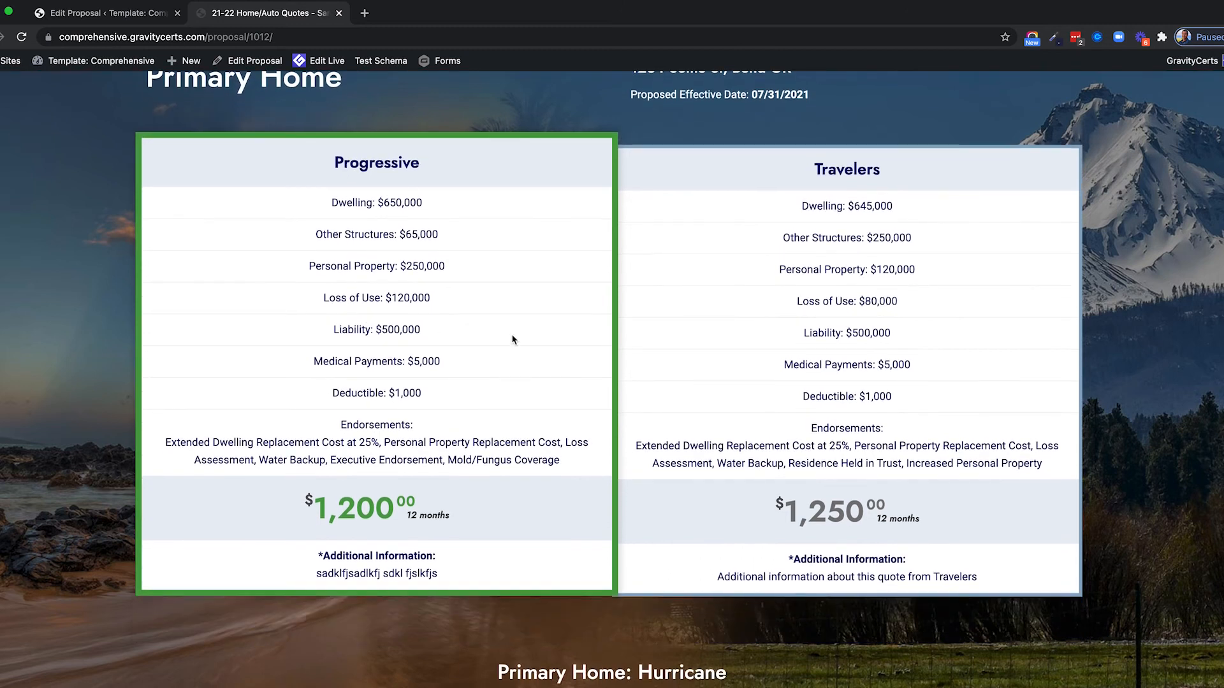
pyautogui.scroll(-2, 523, 339)
pyautogui.moveTo(316, 486); pyautogui.dragTo(438, 485)
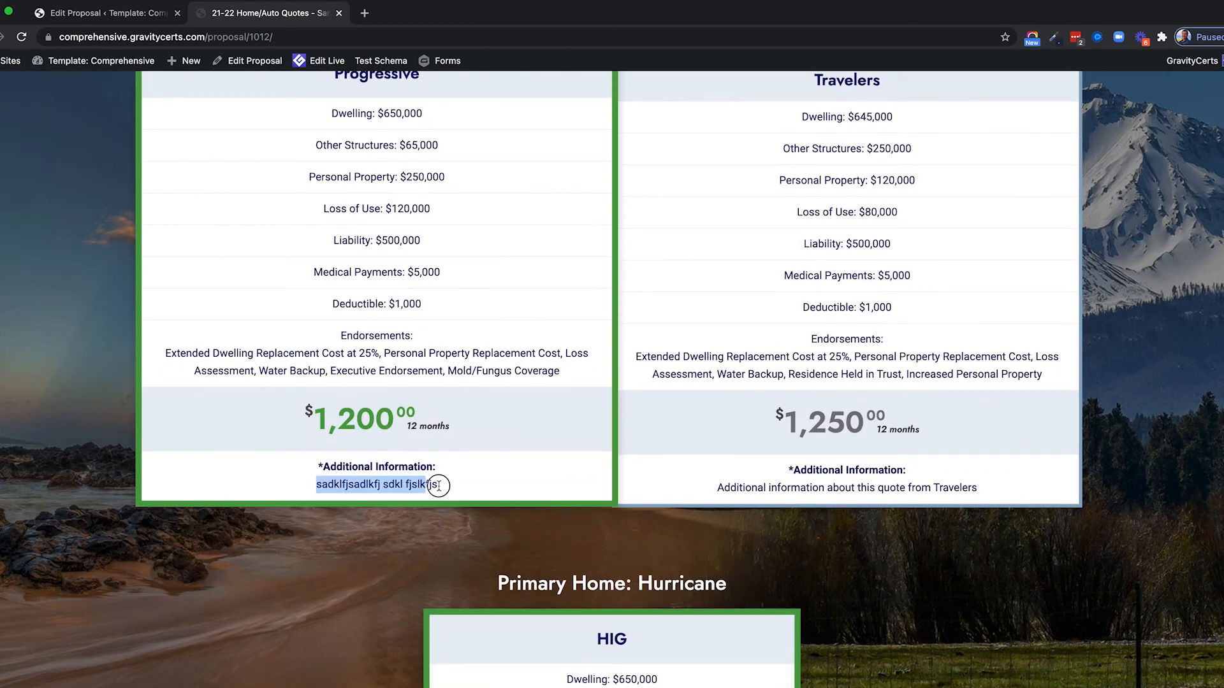
pyautogui.moveTo(771, 488); pyautogui.dragTo(971, 488)
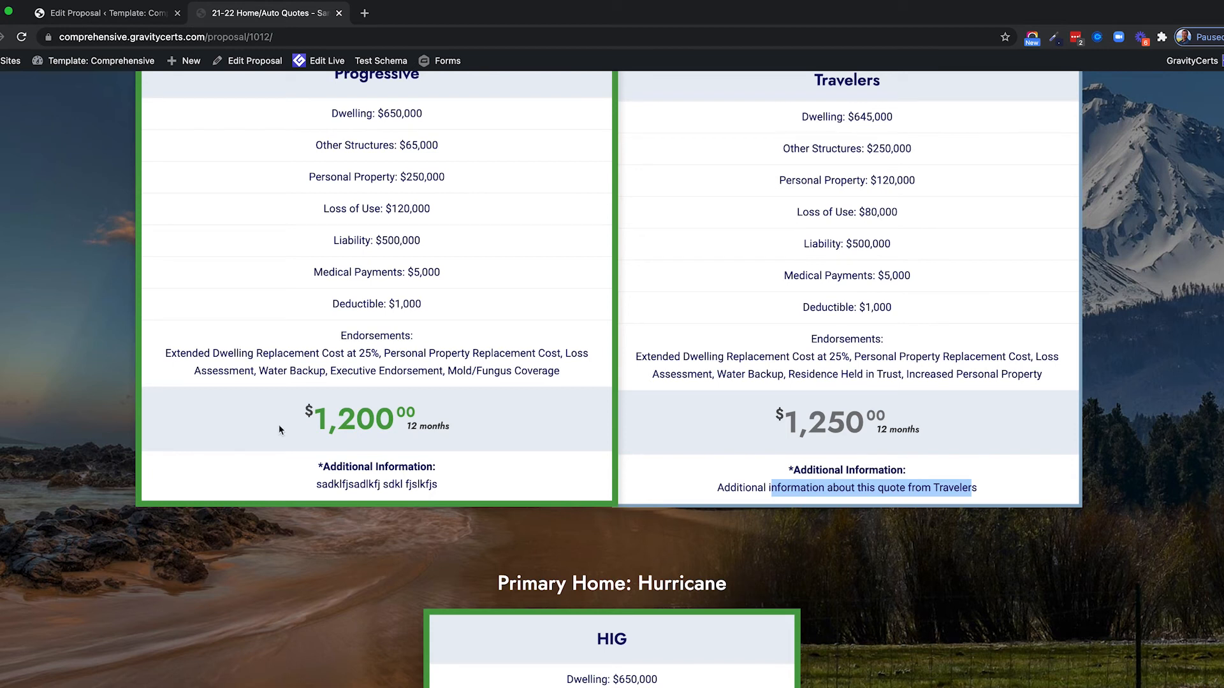
pyautogui.moveTo(162, 354); pyautogui.dragTo(499, 371)
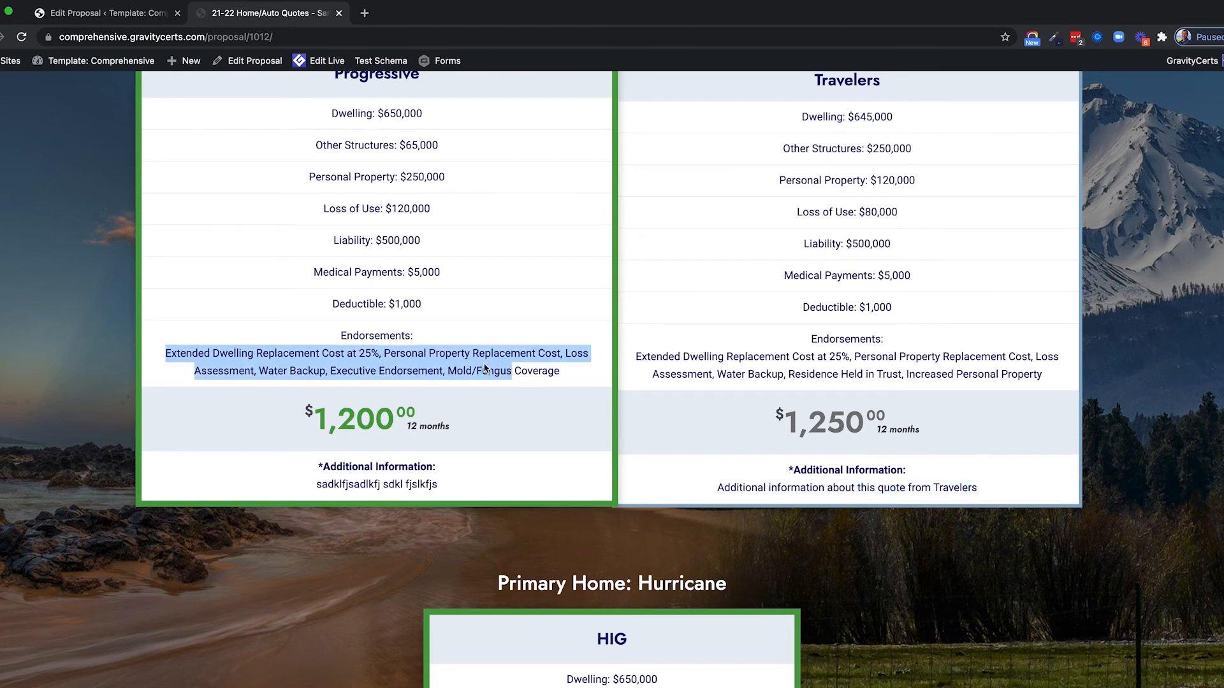
# Scroll past the Hurricane, Flood, Earthquake and Auto quotes to the Next Steps section.
pyautogui.click(499, 372)
pyautogui.scroll(-3, 485, 368)
pyautogui.scroll(-5, 485, 368)
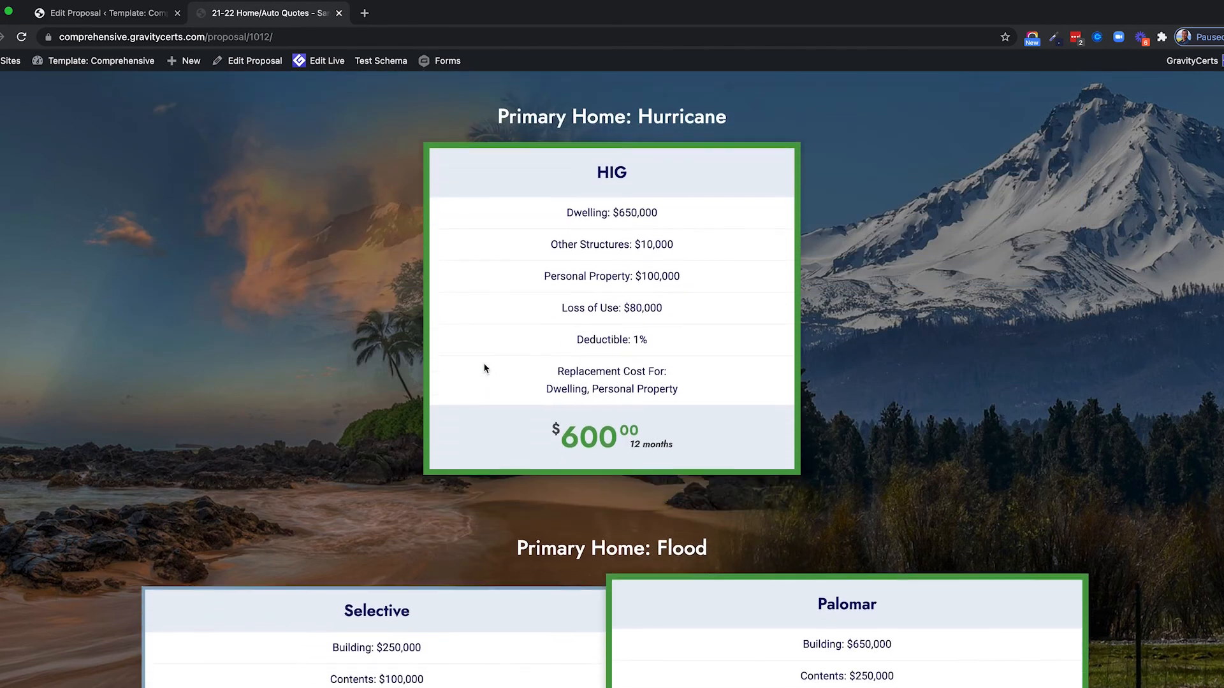
pyautogui.scroll(-4, 485, 368)
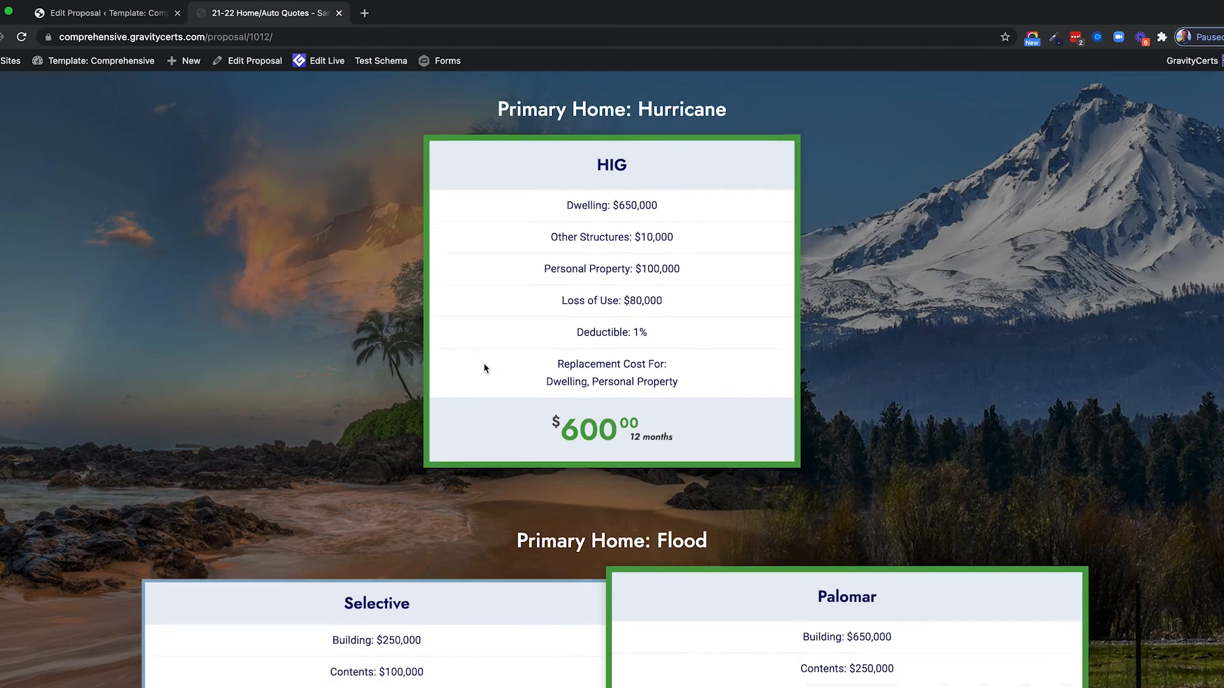
pyautogui.scroll(-7, 484, 368)
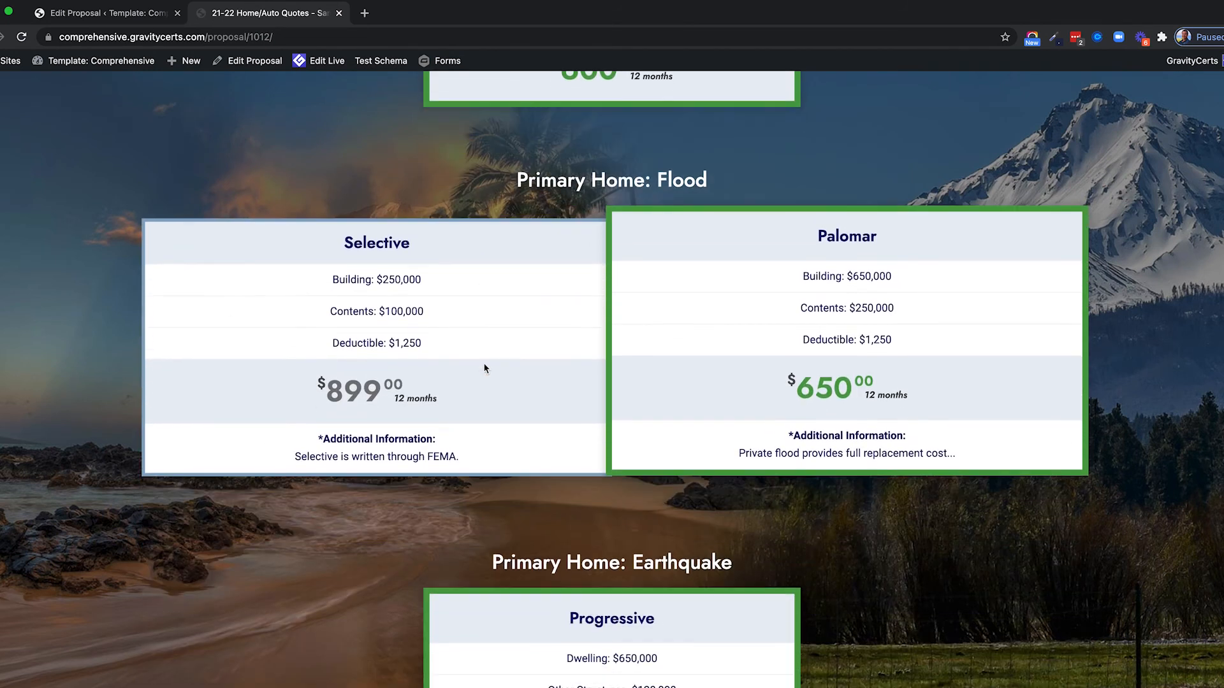
pyautogui.scroll(-8, 485, 368)
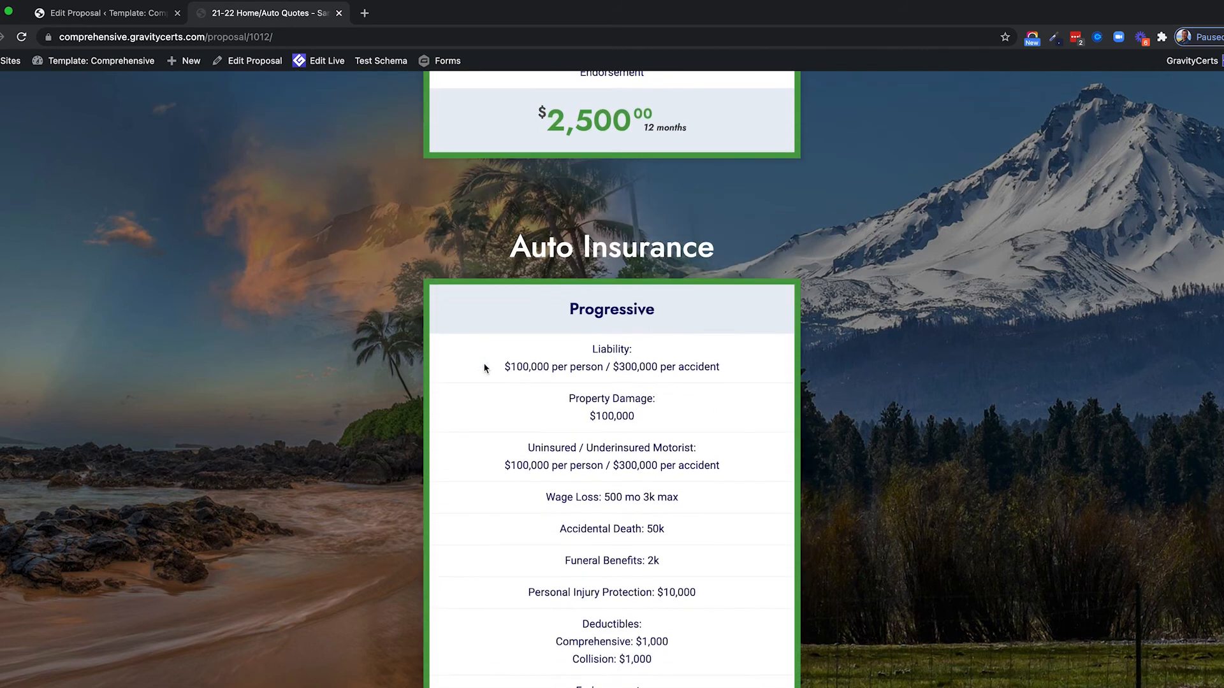
pyautogui.scroll(-3, 485, 369)
pyautogui.scroll(1, 484, 368)
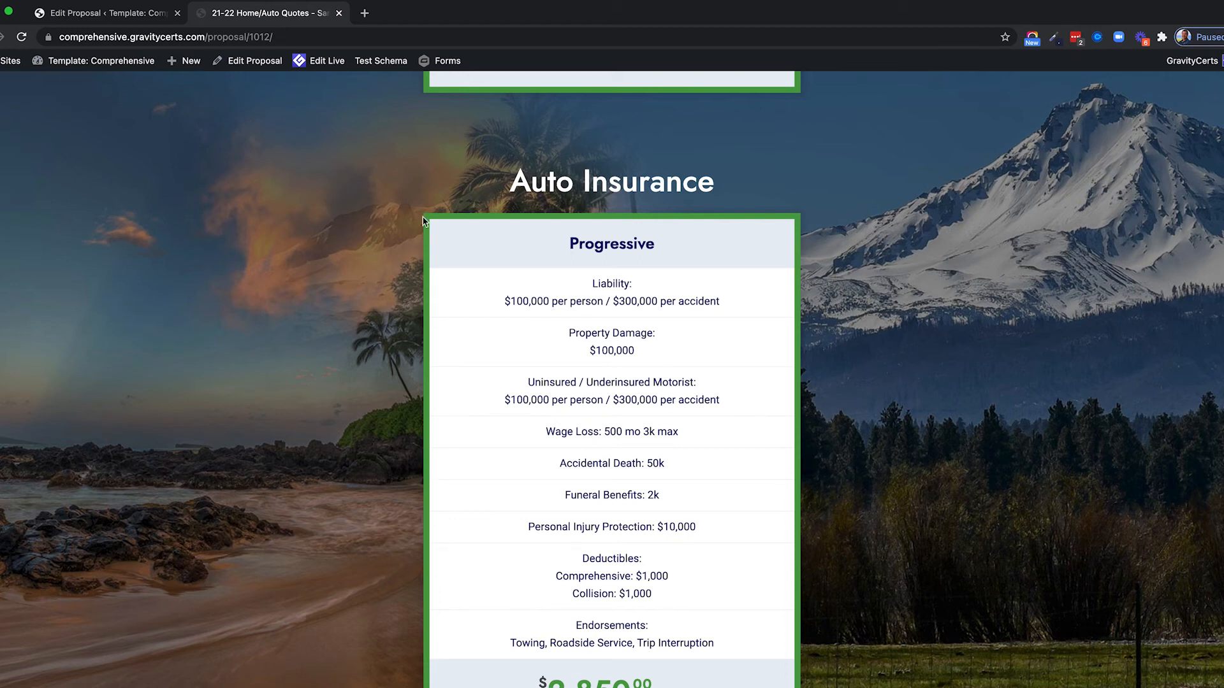
pyautogui.scroll(-15, 369, 394)
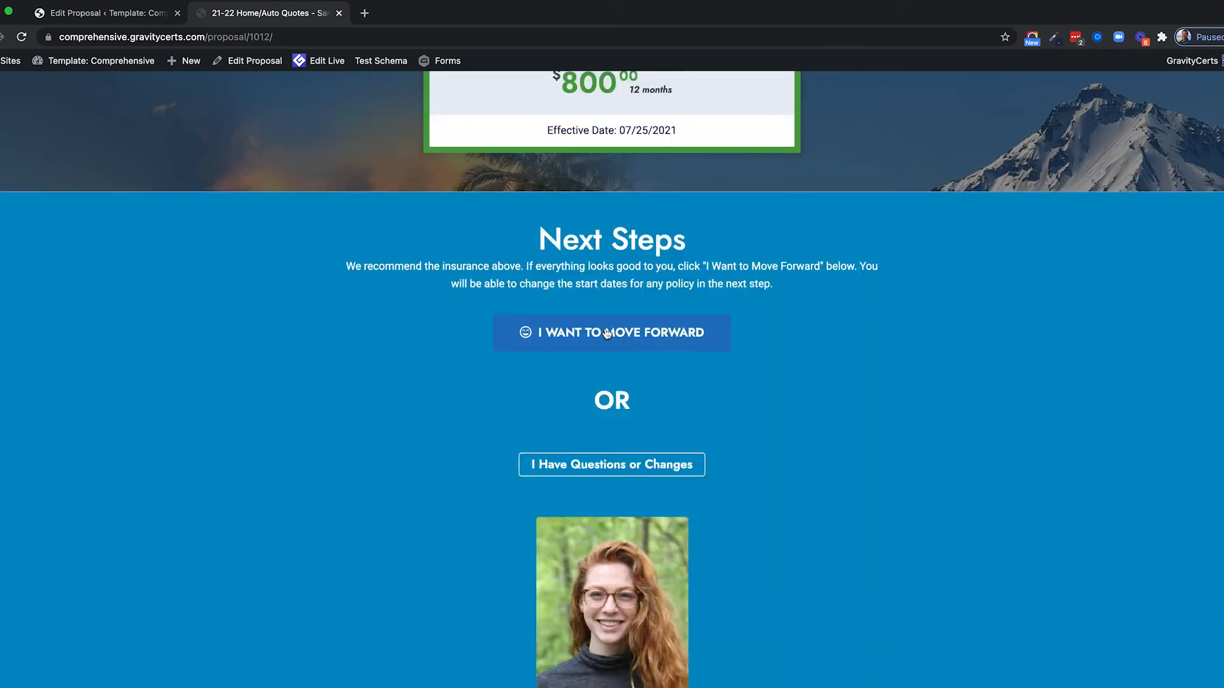
# Open the I Want to Move Forward form and keep Accept at Yes for Primary Home Progressive.
pyautogui.click(608, 332)
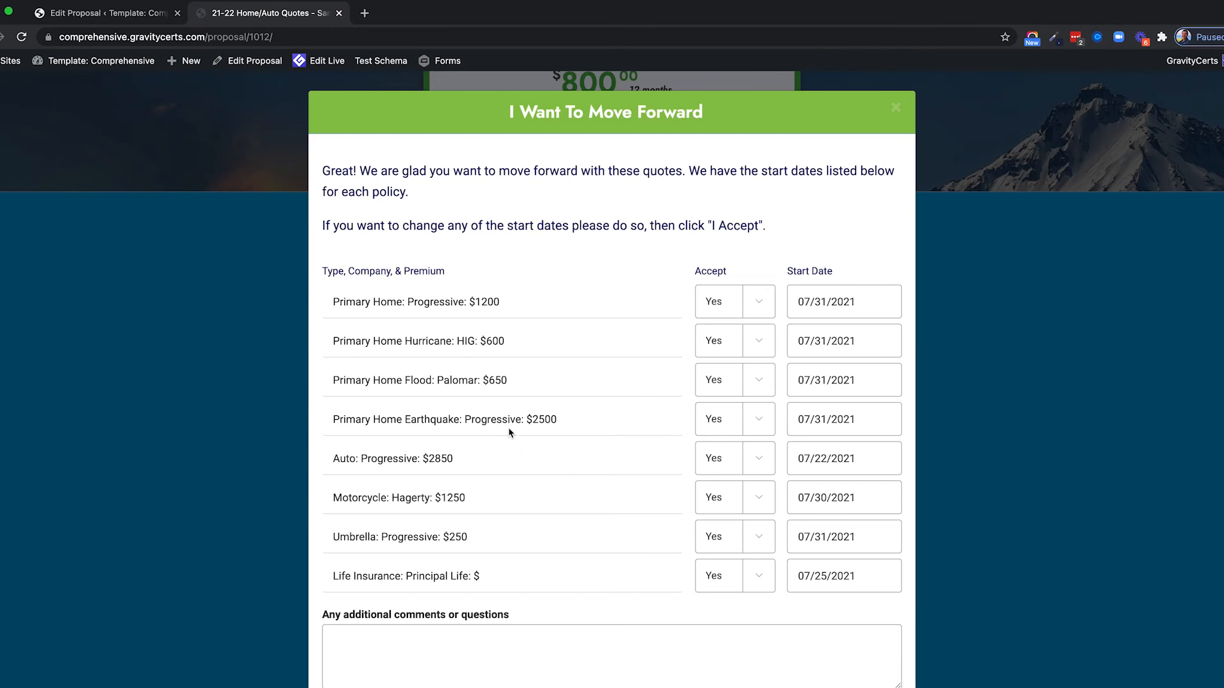
pyautogui.scroll(-2, 507, 427)
pyautogui.scroll(-1, 579, 296)
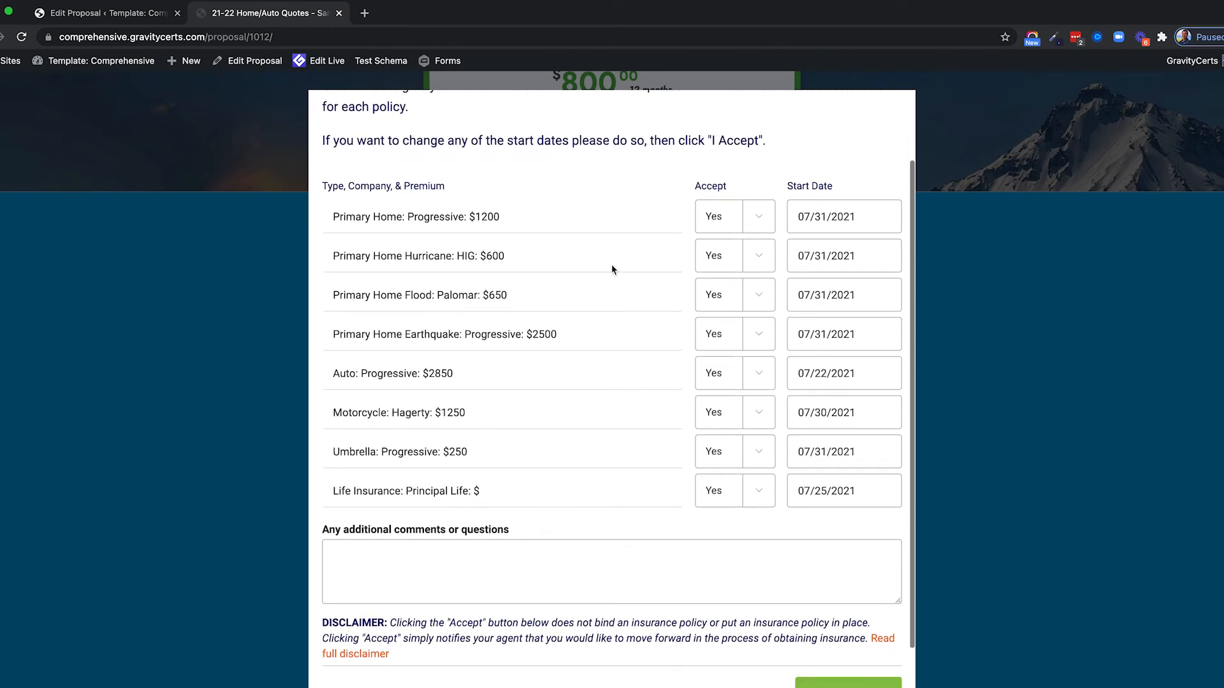
pyautogui.click(725, 222)
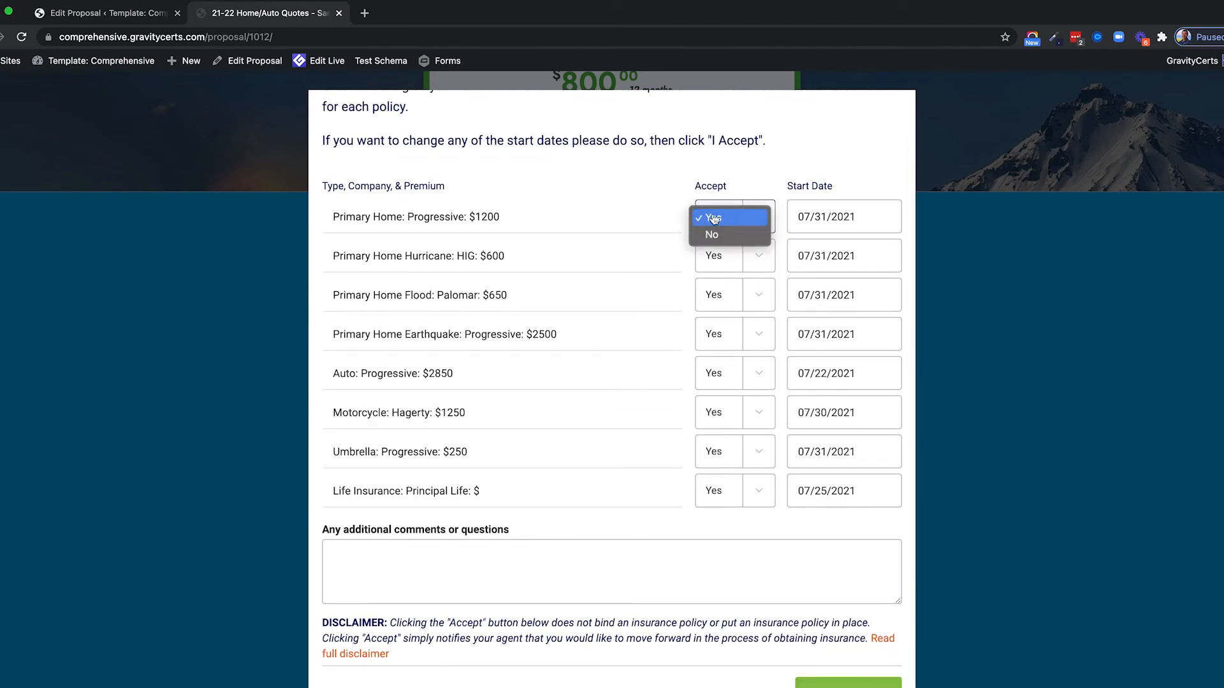
pyautogui.click(715, 219)
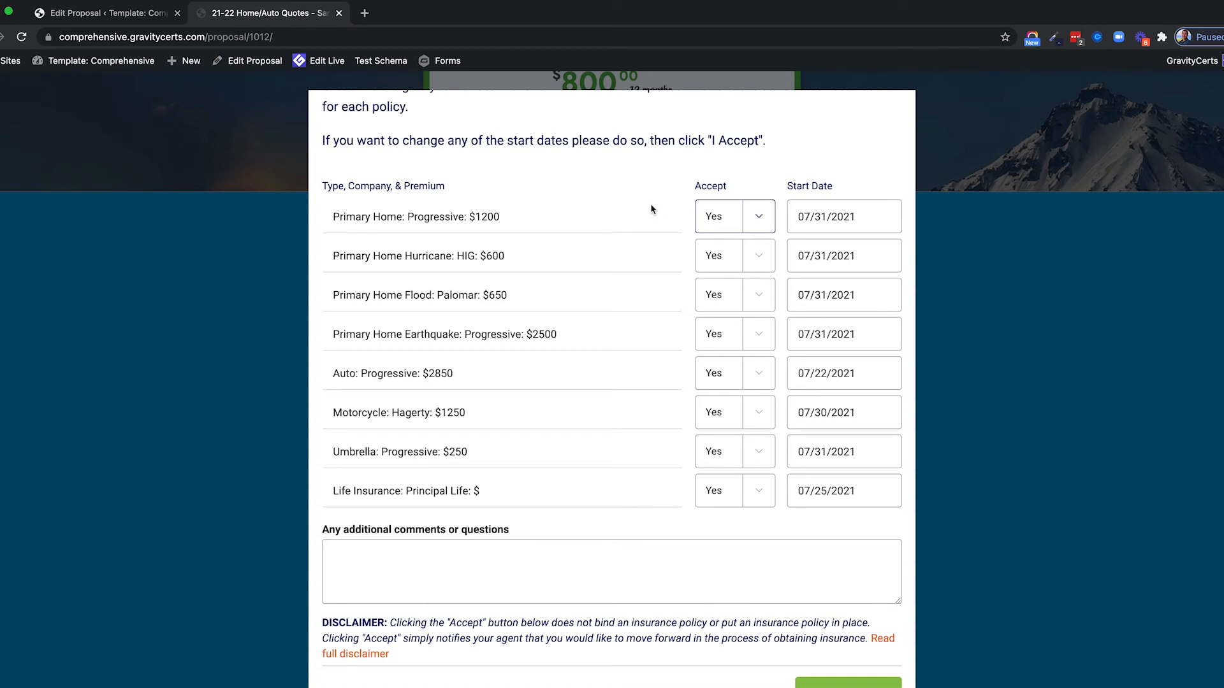
# Change the Primary Home Progressive start date to 07/28/2021.
pyautogui.click(825, 218)
pyautogui.doubleClick(824, 217)
pyautogui.press('BackSpace')
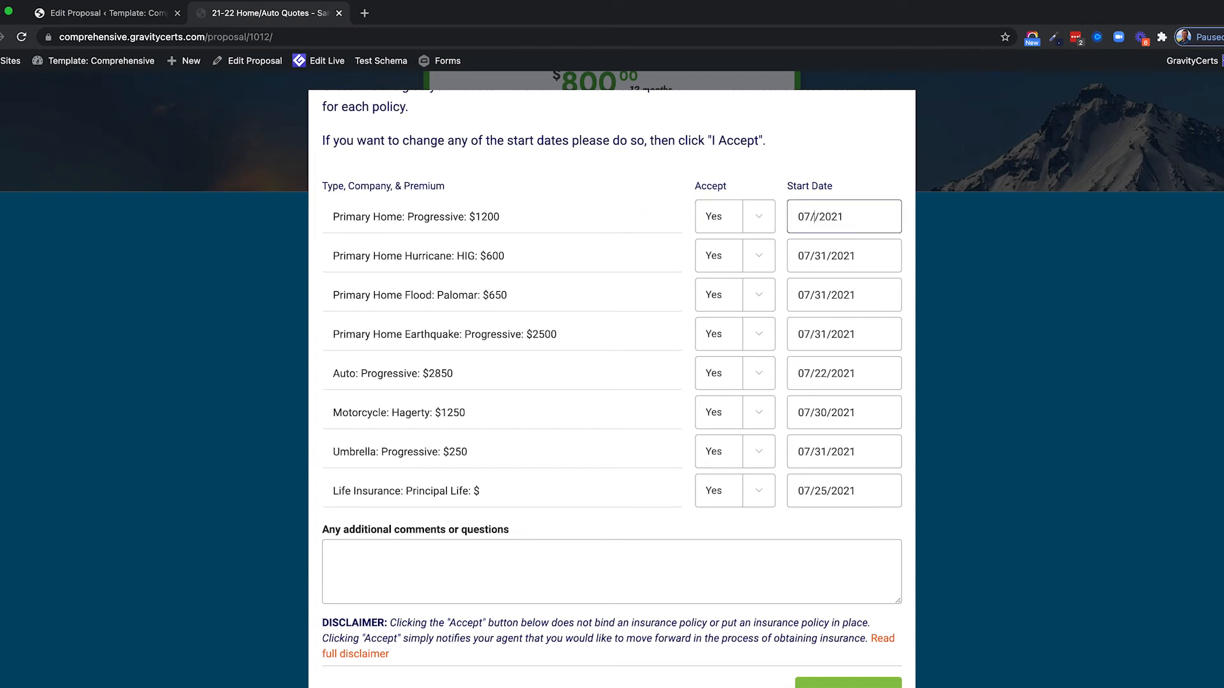
pyautogui.write('28')
pyautogui.moveTo(799, 217); pyautogui.dragTo(863, 219)
pyautogui.click(817, 218)
# Enter the test comment 'ksjf lsjf lk sjsjlsjlfks' in the additional comments.
pyautogui.scroll(-1, 518, 331)
pyautogui.scroll(2, 518, 332)
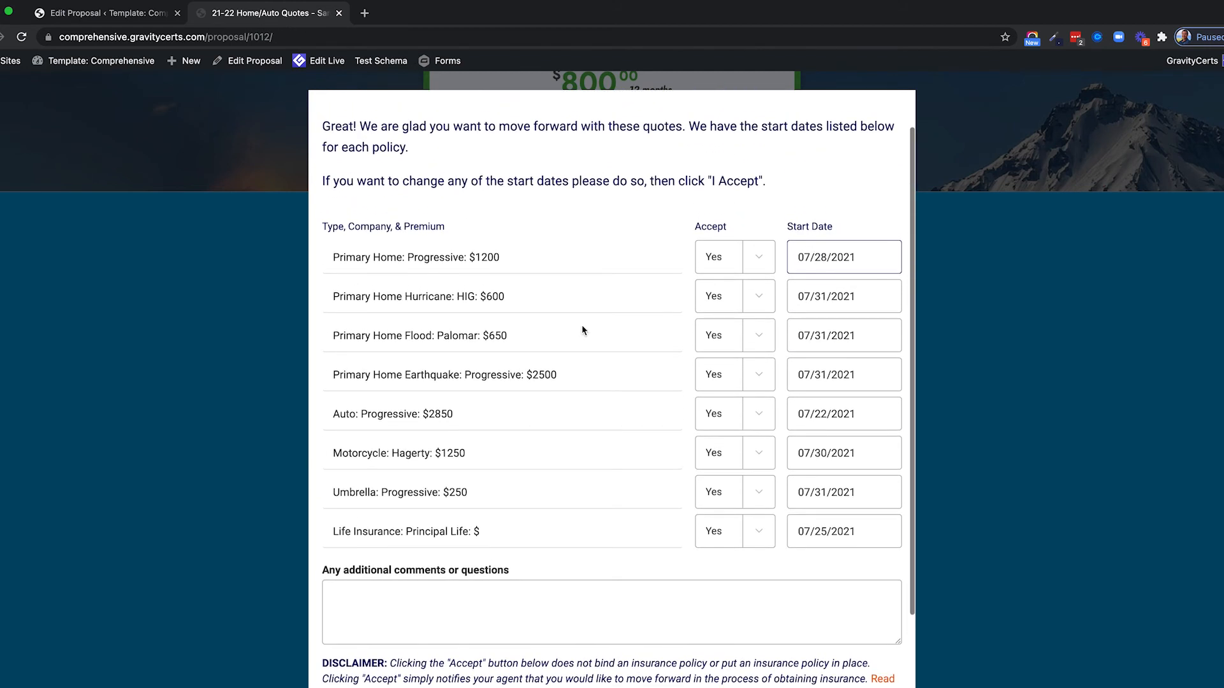
pyautogui.scroll(-2, 567, 336)
pyautogui.click(405, 523)
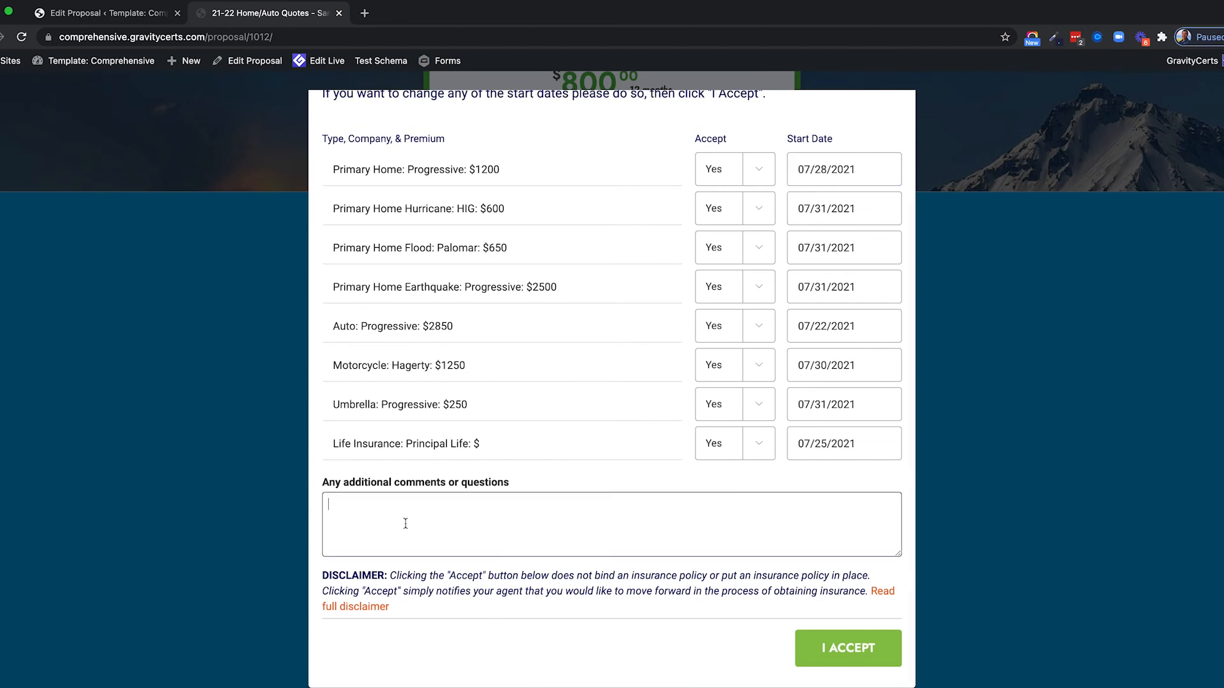
pyautogui.write('ksjf lsjf lk sjsjlsjlfks')
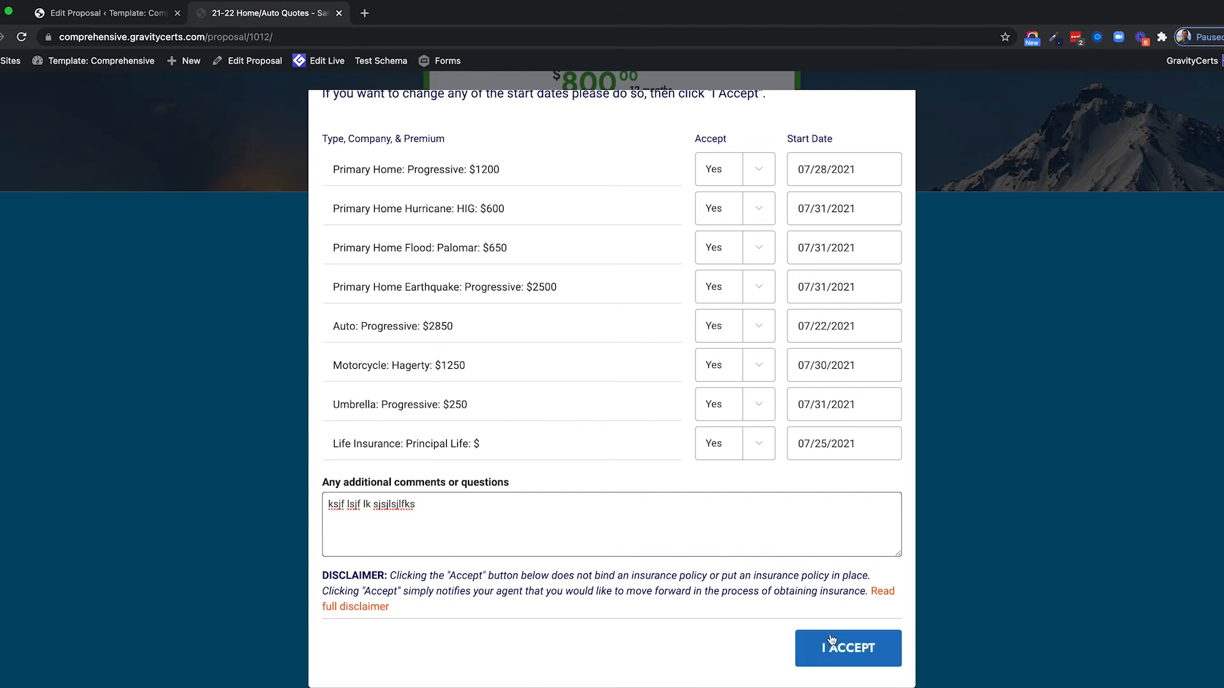
pyautogui.scroll(2, 433, 427)
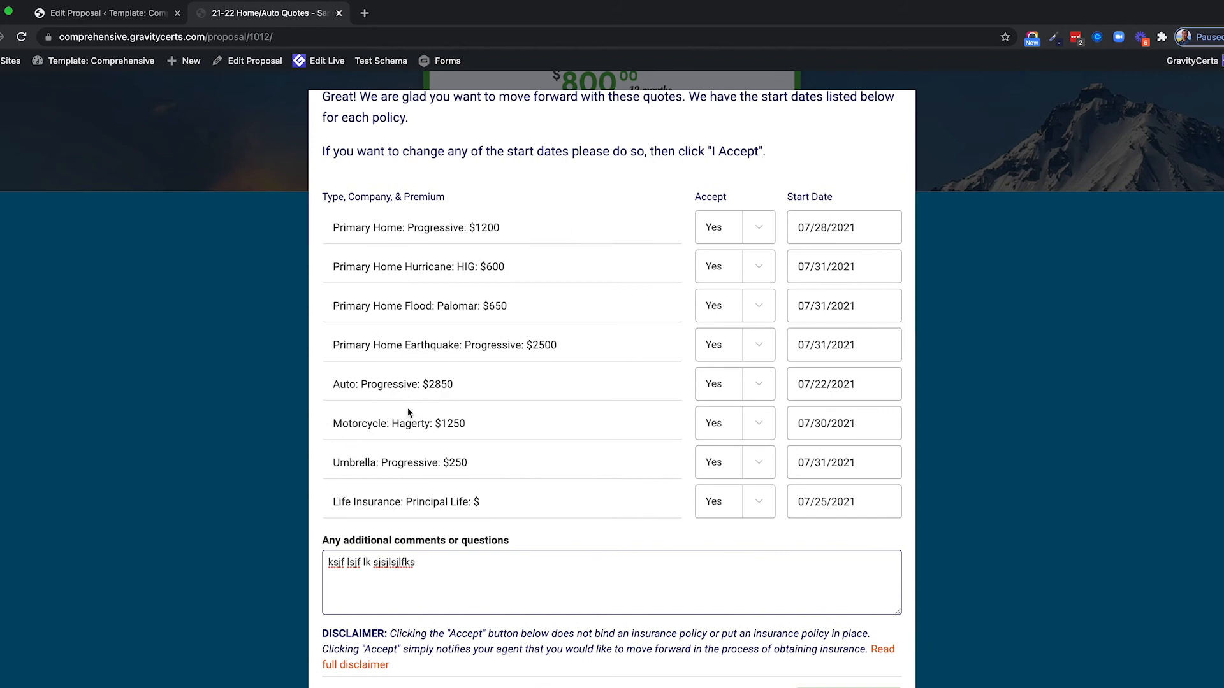
# Close the move-forward form and open the I Have Questions or Changes box.
pyautogui.scroll(2, 495, 421)
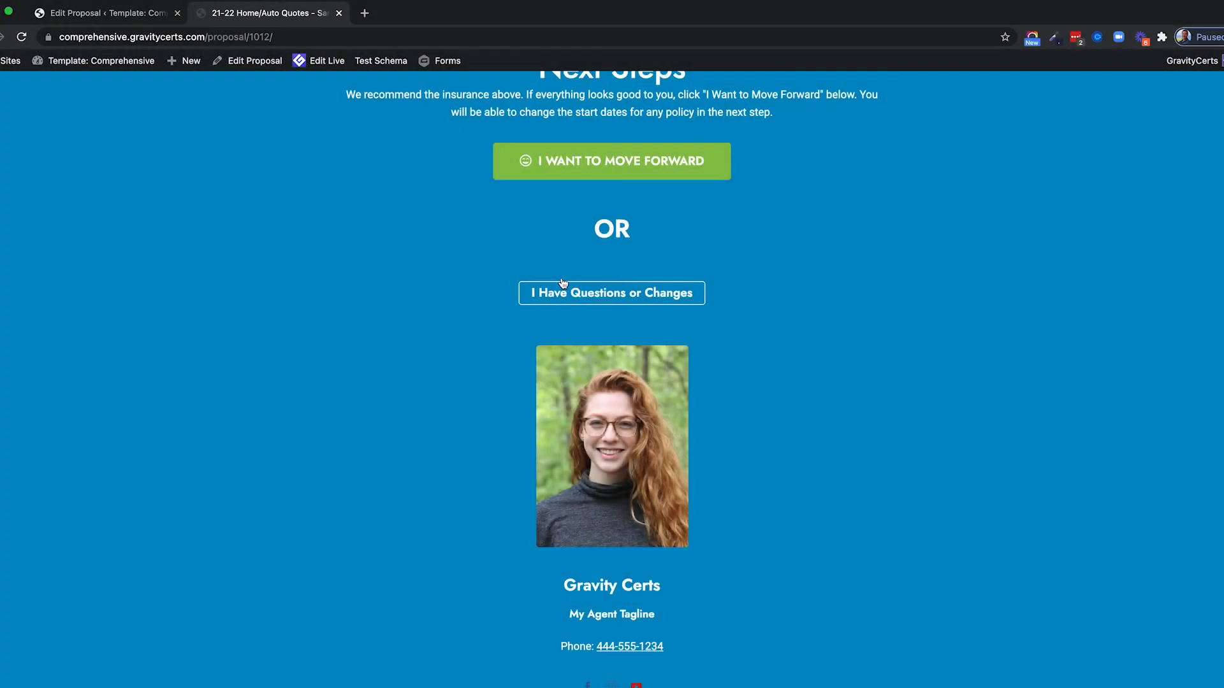
pyautogui.click(604, 299)
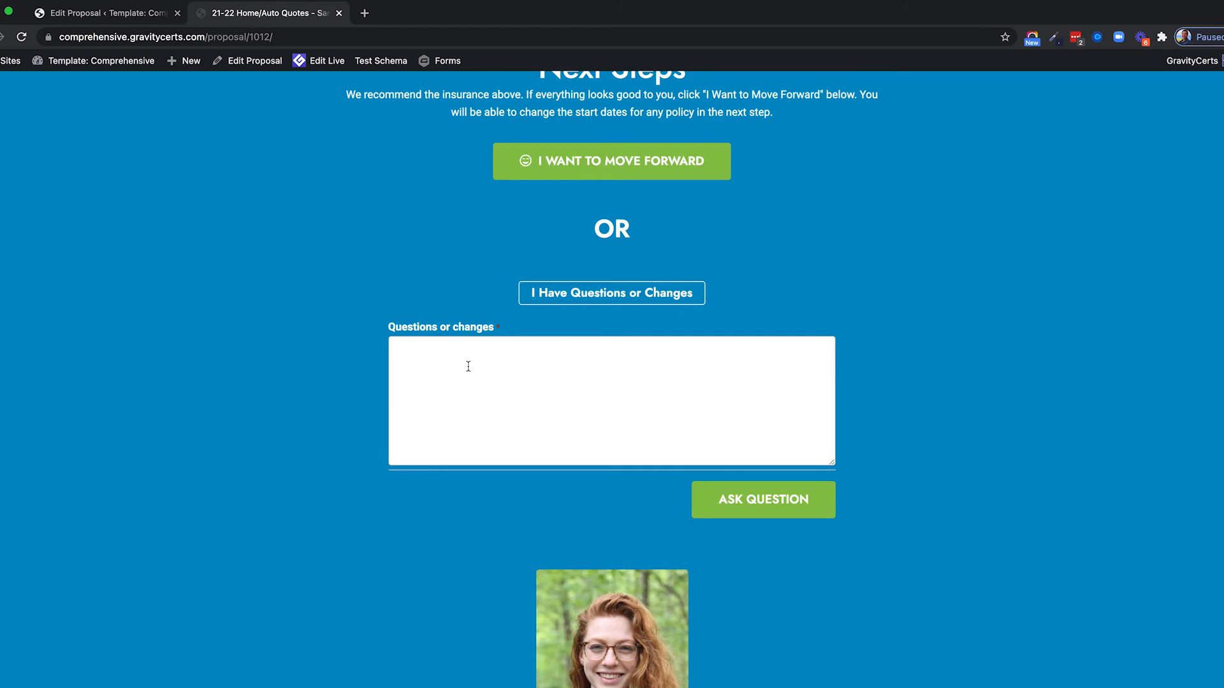
pyautogui.scroll(5, 322, 357)
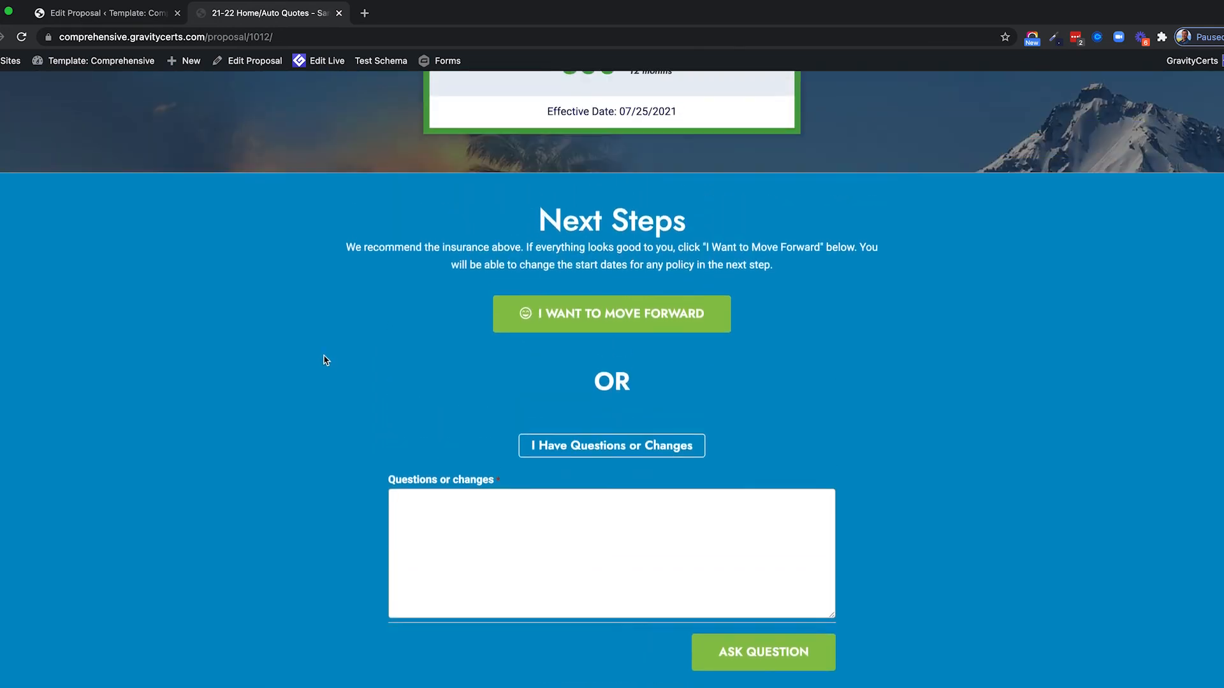
pyautogui.scroll(-3, 299, 513)
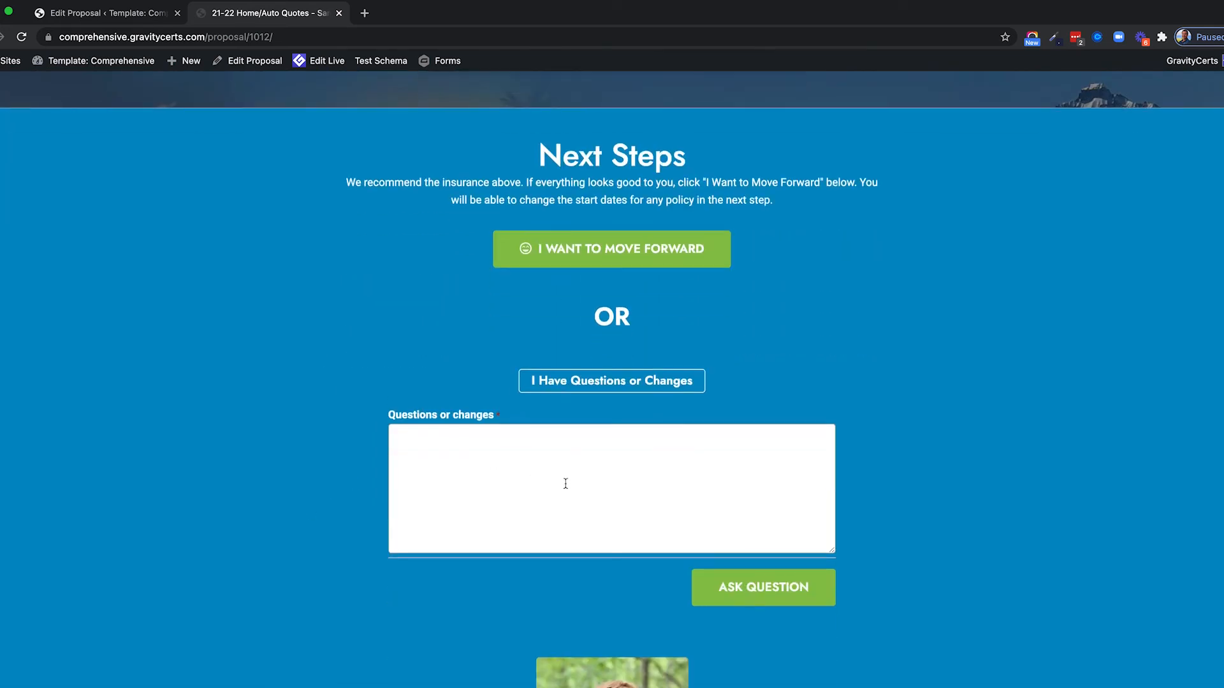
# Submit the test question 'sljslkj slf jslfj' with ASK QUESTION.
pyautogui.click(443, 462)
pyautogui.write('sljslkj slf jslfj')
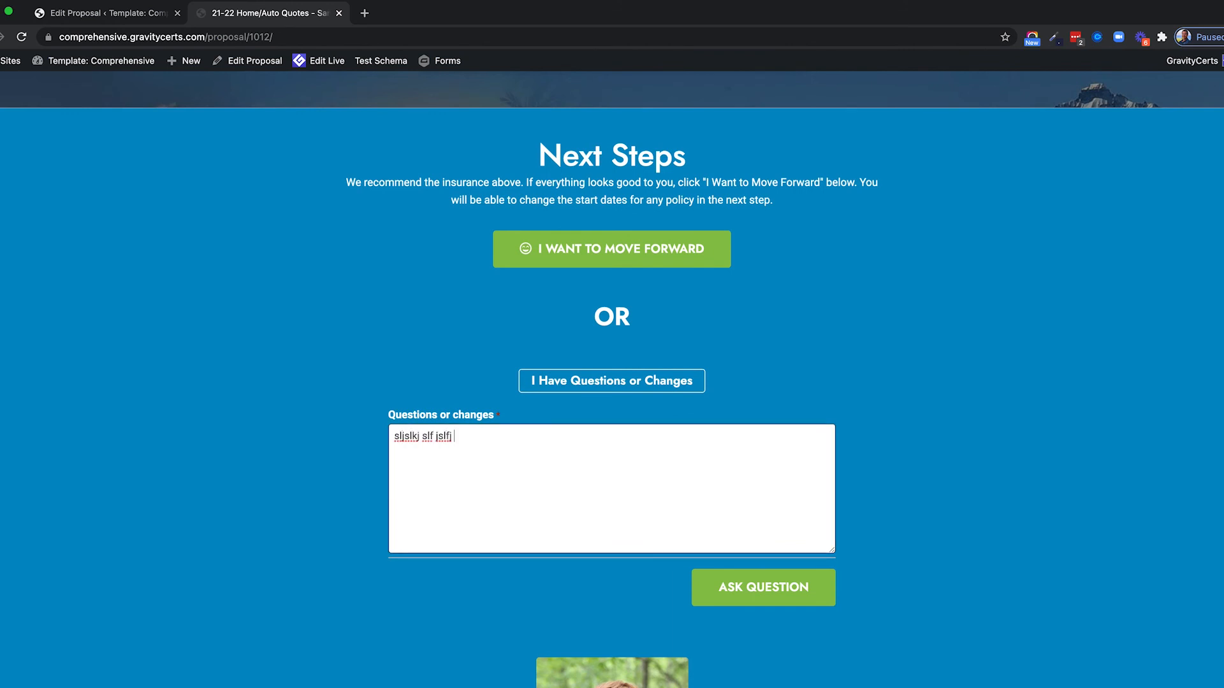
pyautogui.click(765, 596)
pyautogui.scroll(-1, 548, 460)
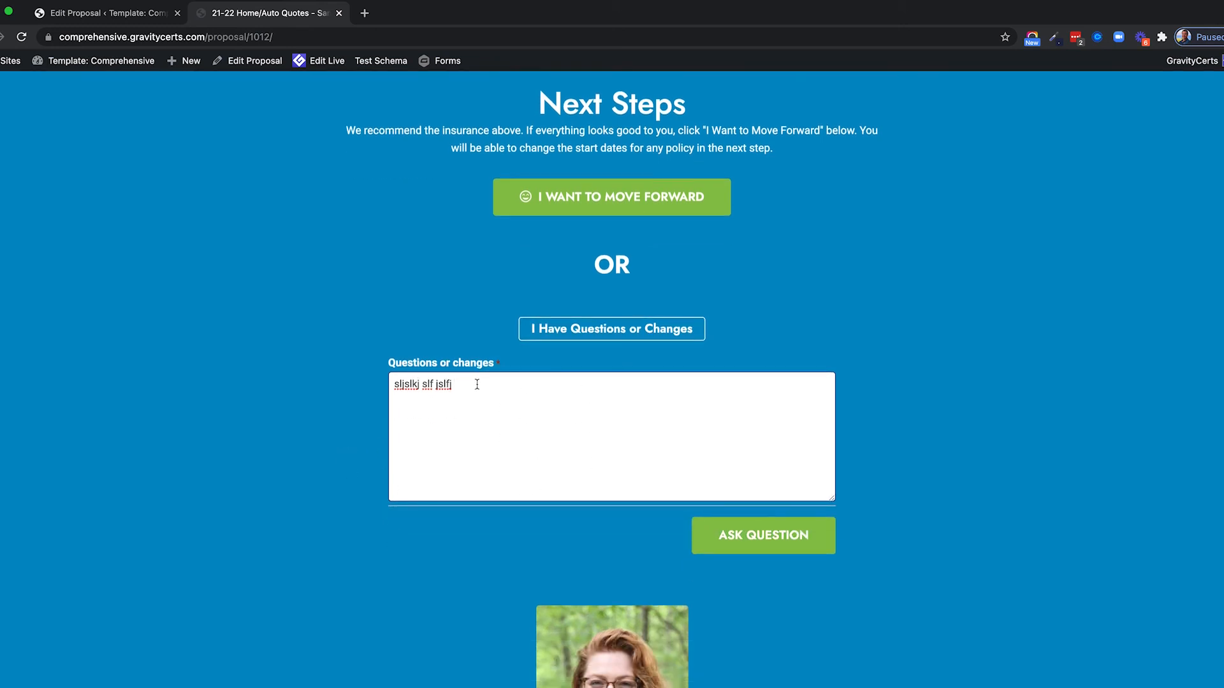
pyautogui.moveTo(477, 384); pyautogui.dragTo(357, 382)
pyautogui.click(314, 410)
pyautogui.scroll(-5, 313, 411)
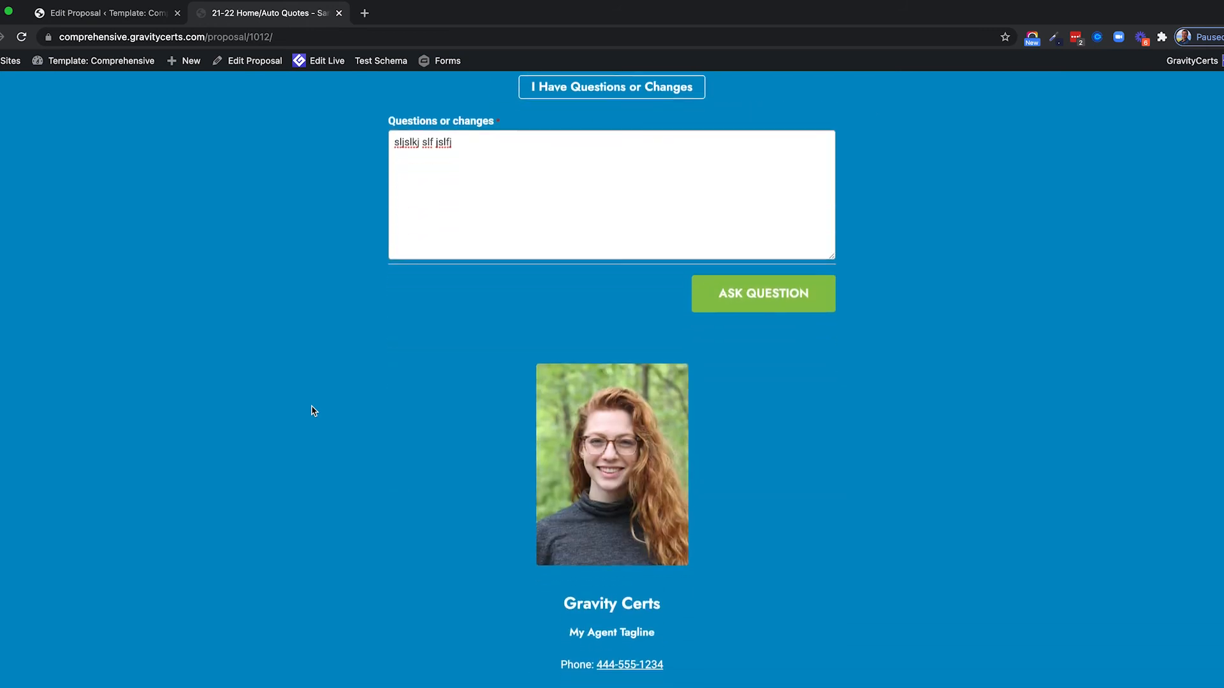
pyautogui.scroll(-1, 315, 410)
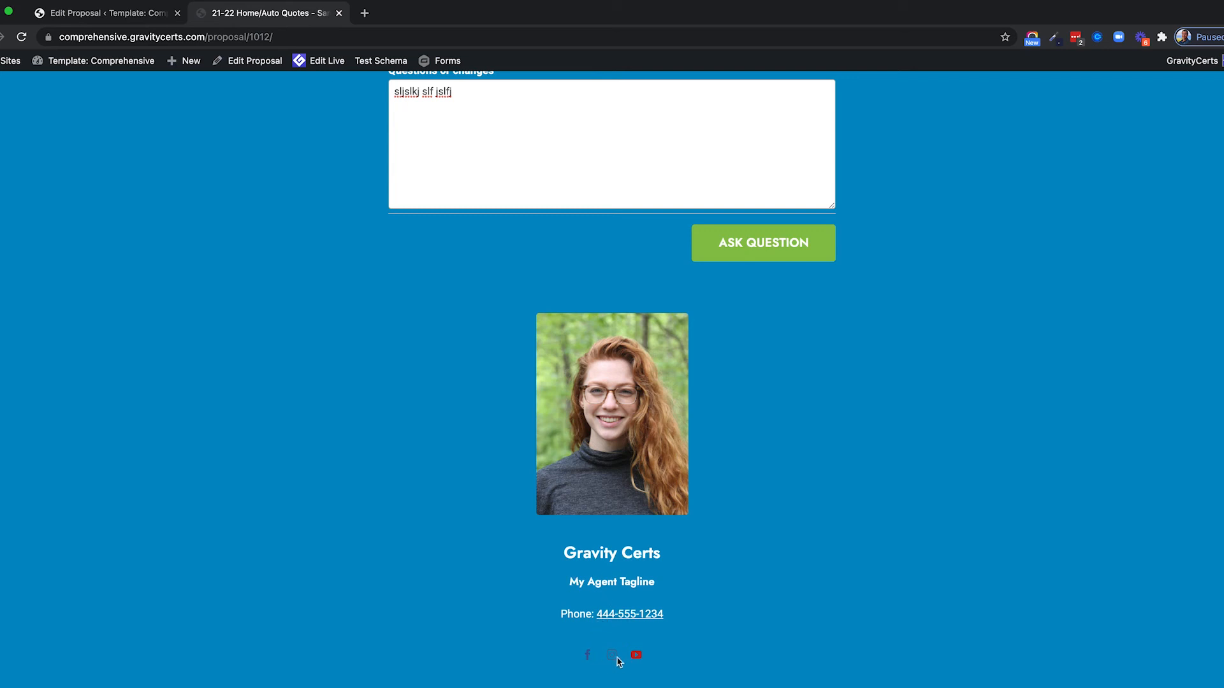
# Scroll through the Primary Home, Hurricane and Flood quote cards and back to the top.
pyautogui.scroll(15, 373, 364)
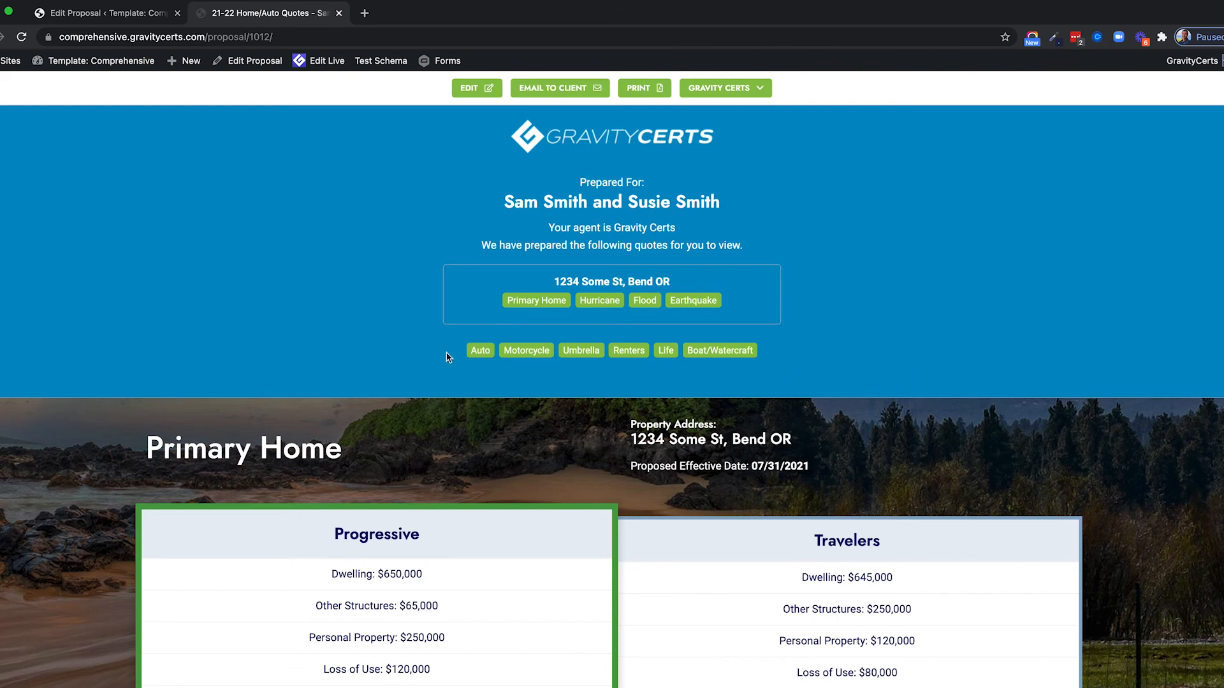
pyautogui.scroll(-1, 348, 353)
pyautogui.scroll(1, 347, 352)
pyautogui.scroll(-3, 274, 324)
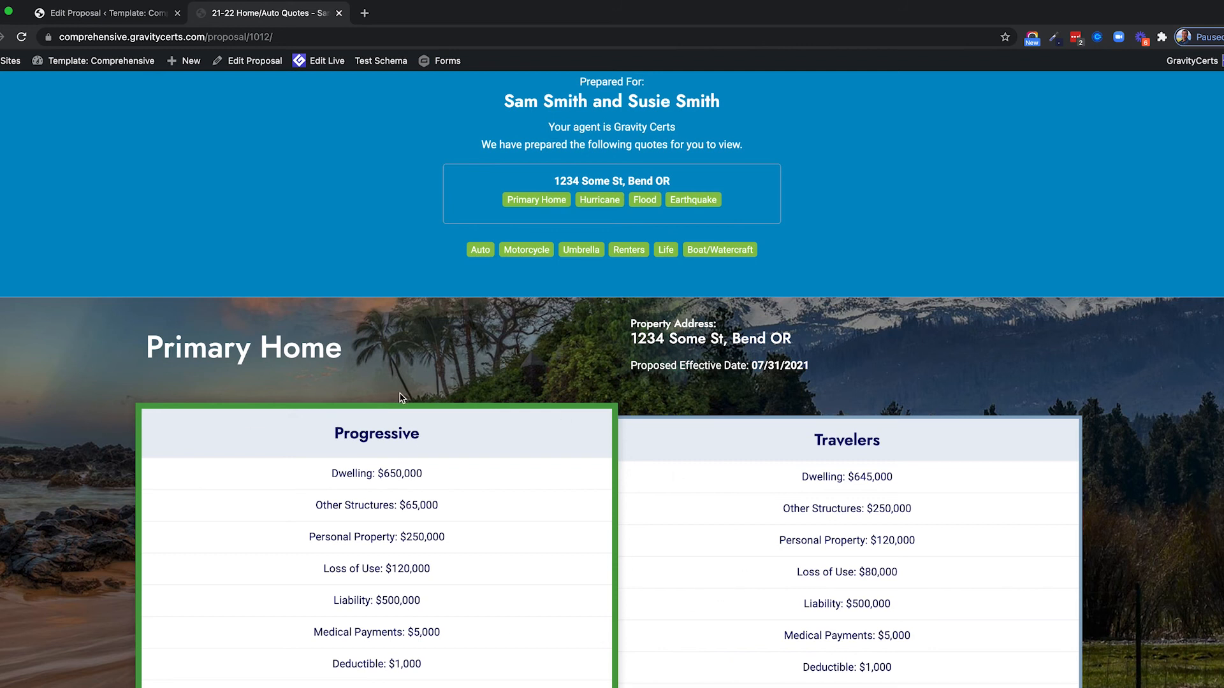
pyautogui.scroll(3, 400, 397)
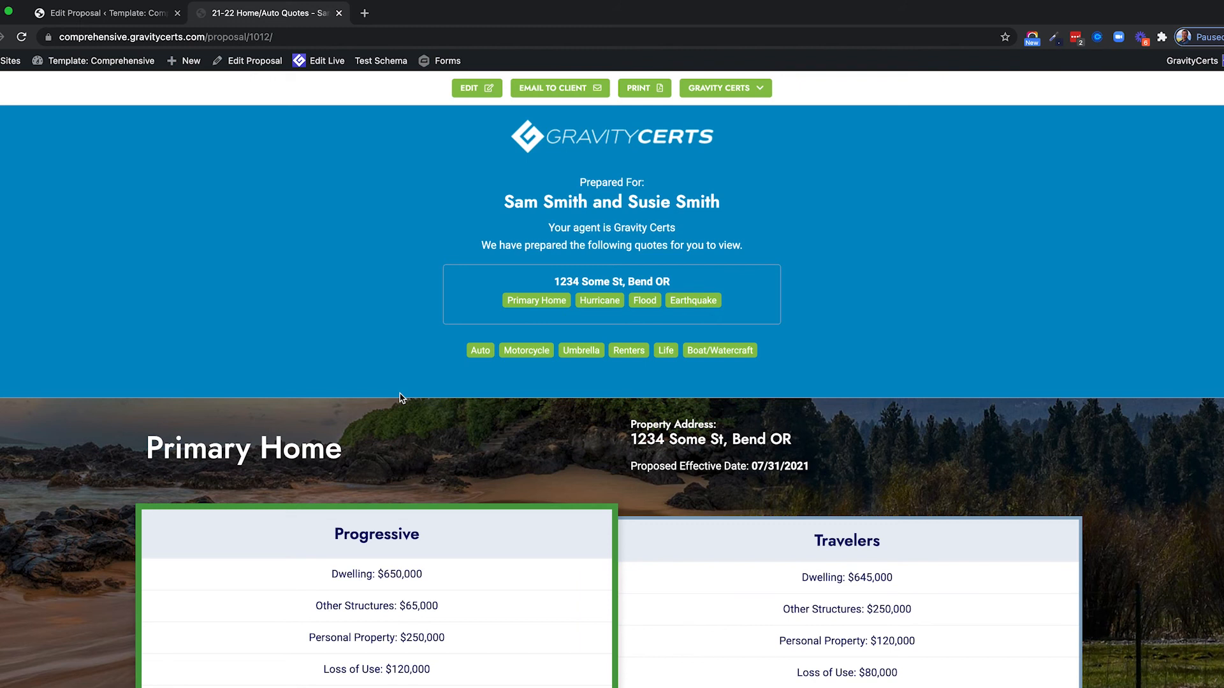
pyautogui.scroll(-5, 400, 398)
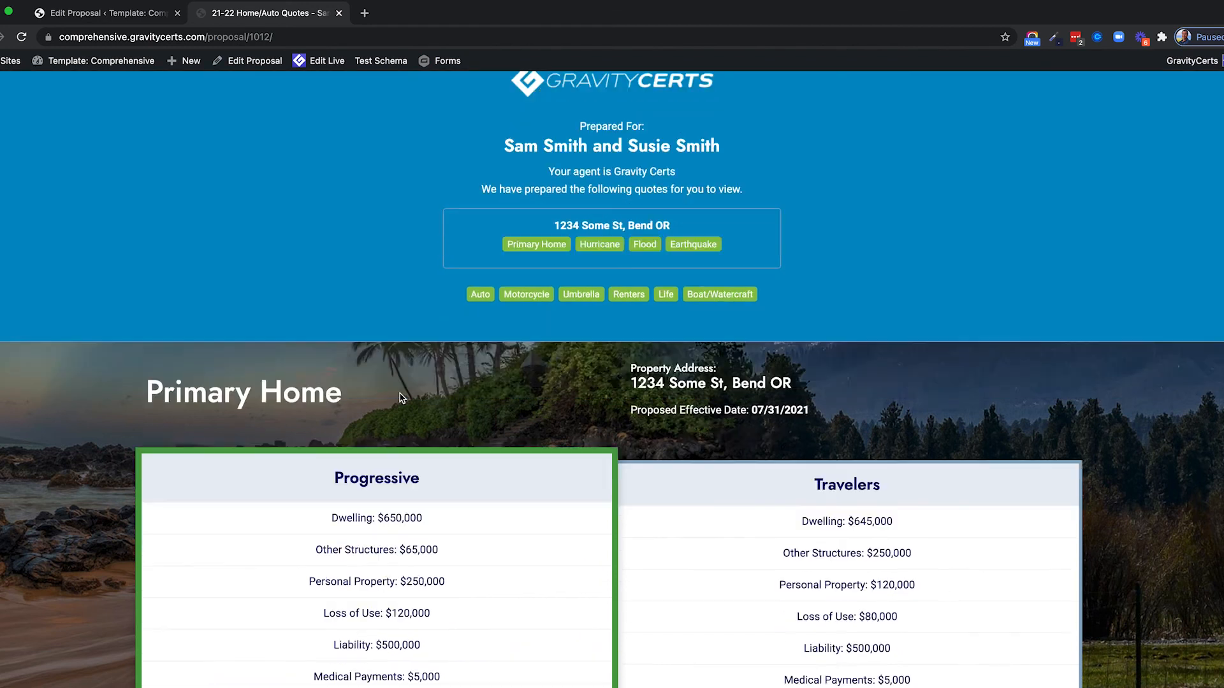
pyautogui.scroll(-2, 390, 409)
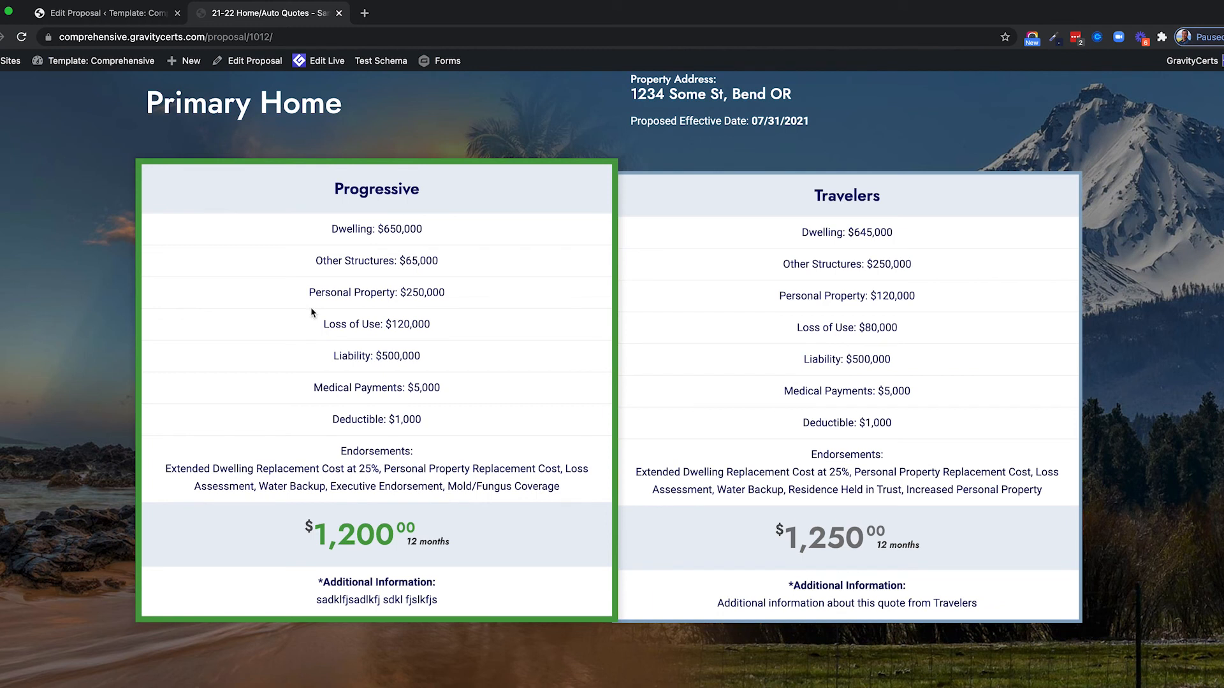
pyautogui.scroll(2, 313, 312)
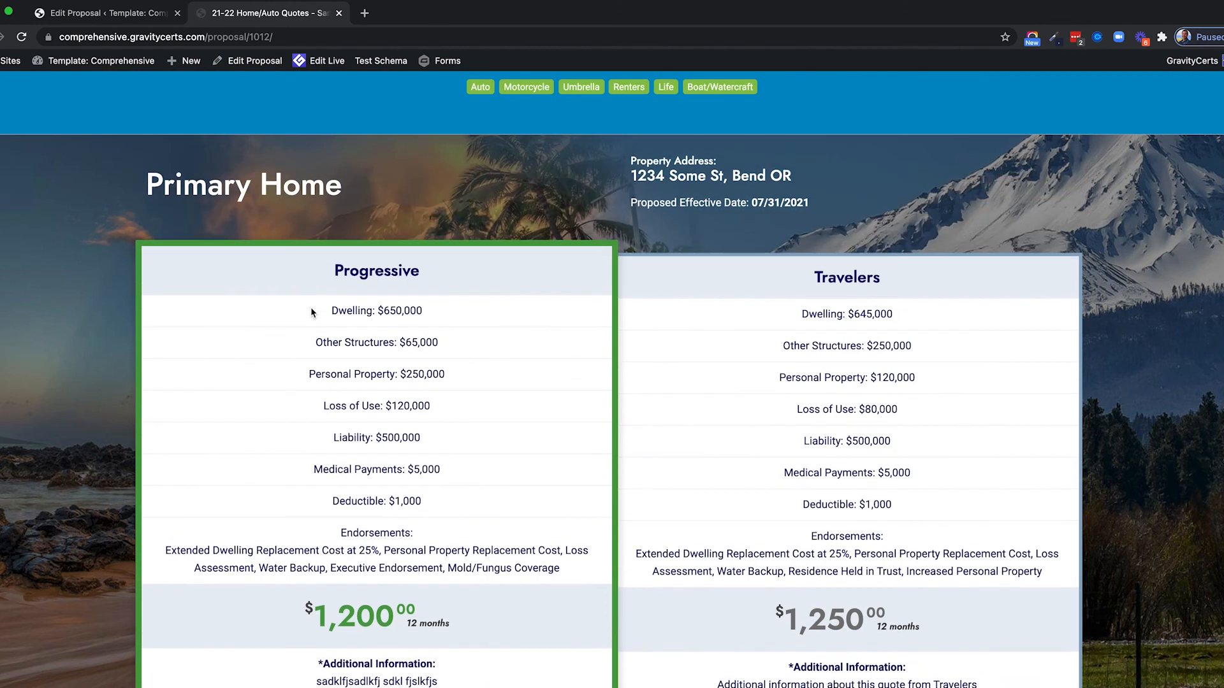
pyautogui.scroll(-2, 311, 312)
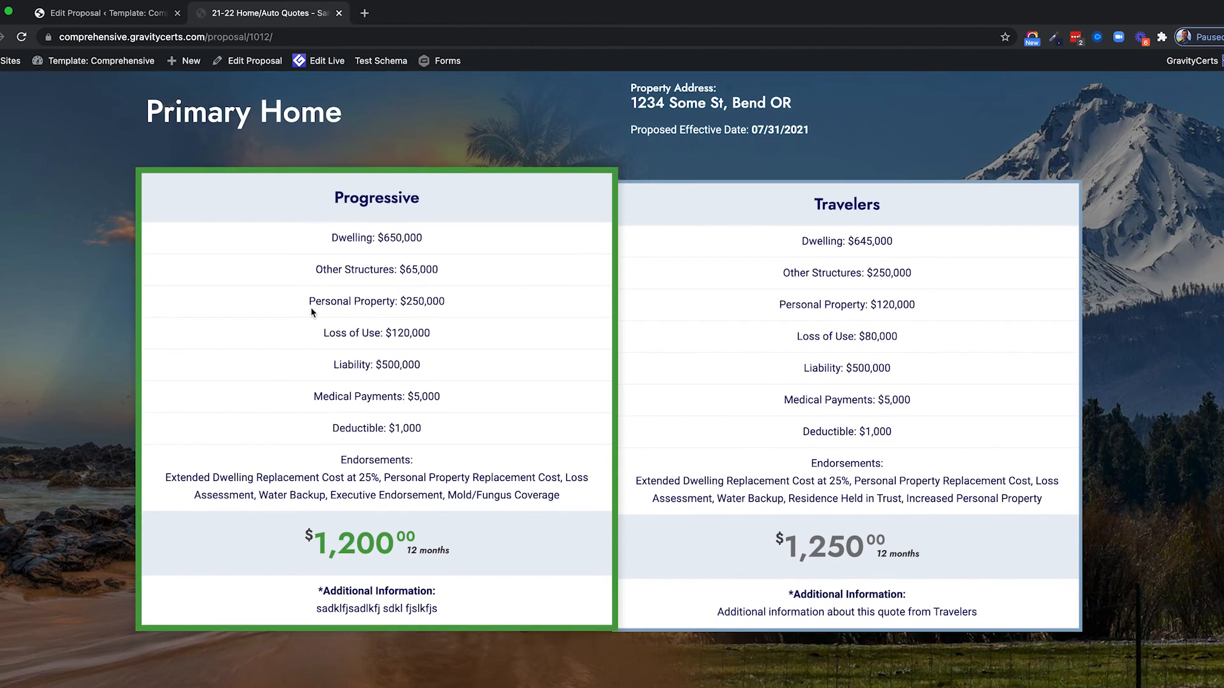
pyautogui.scroll(-4, 312, 312)
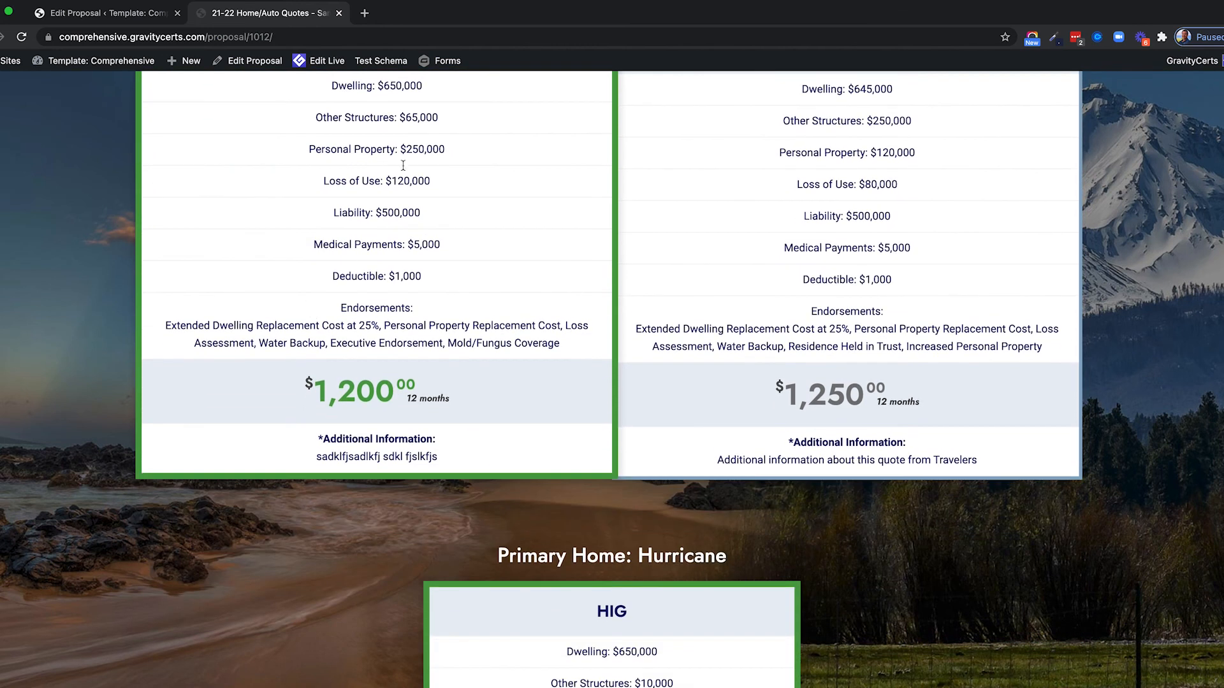
pyautogui.scroll(-7, 471, 436)
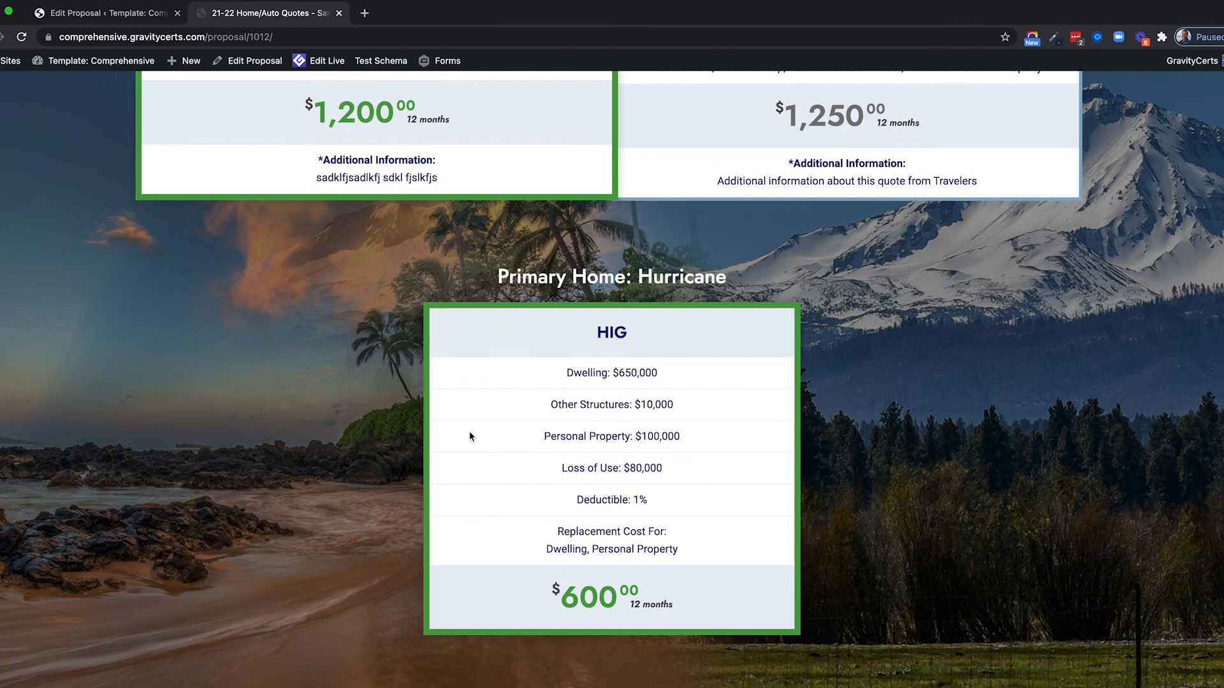
pyautogui.scroll(-7, 471, 437)
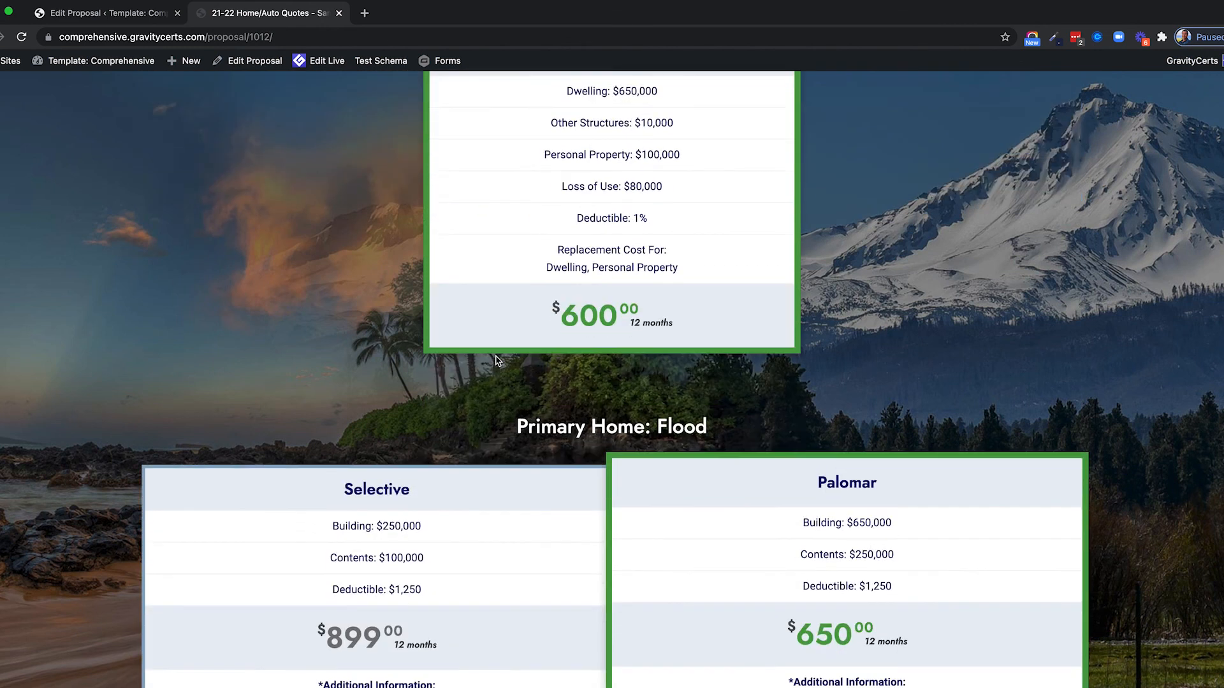
pyautogui.scroll(-3, 498, 360)
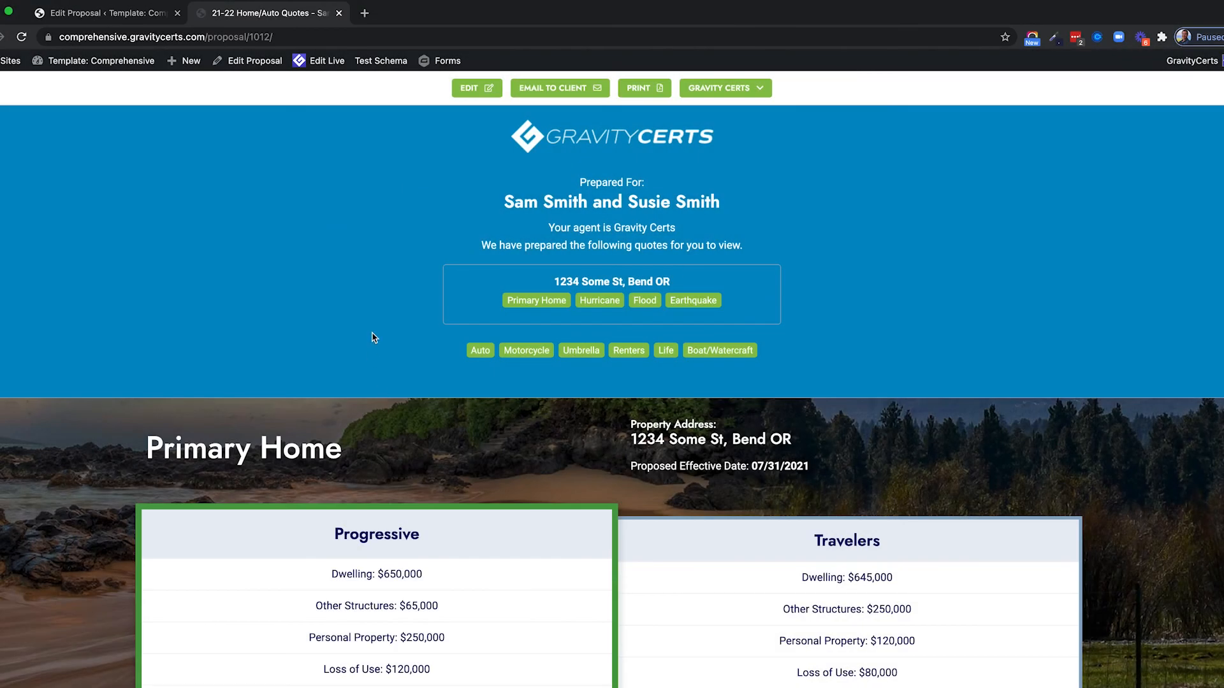
# Open the Send This Proposal dialog and check the proposal link and client's first name.
pyautogui.click(546, 89)
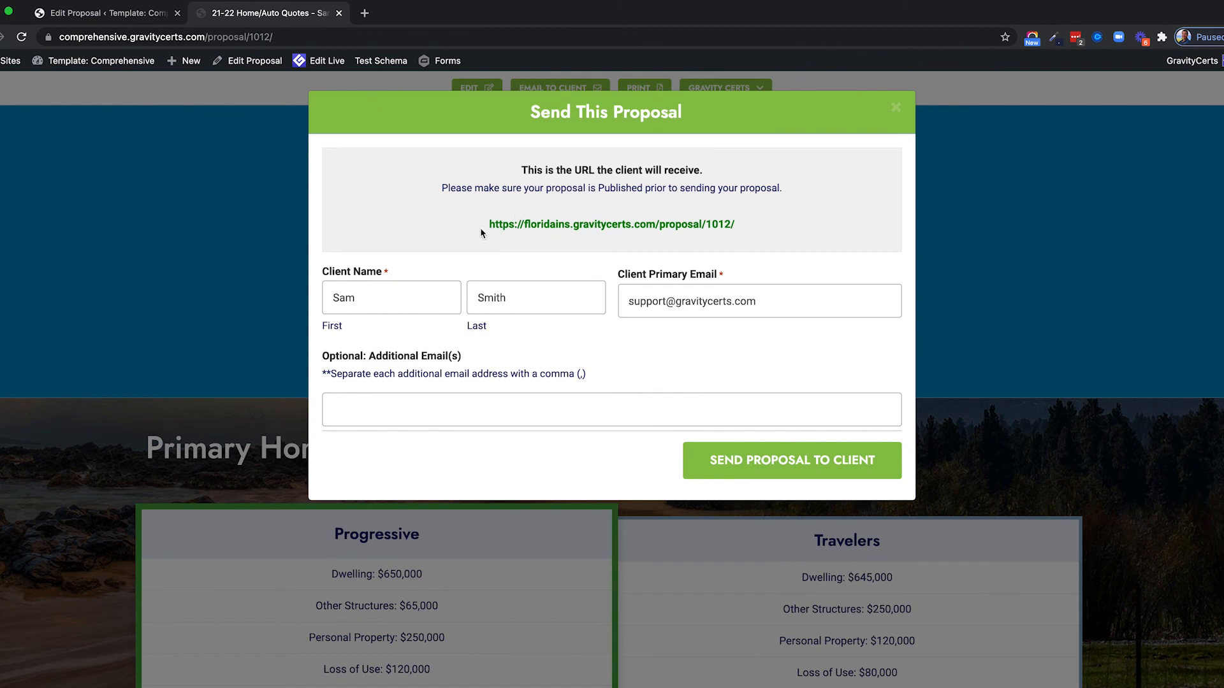
pyautogui.moveTo(488, 228); pyautogui.dragTo(733, 230)
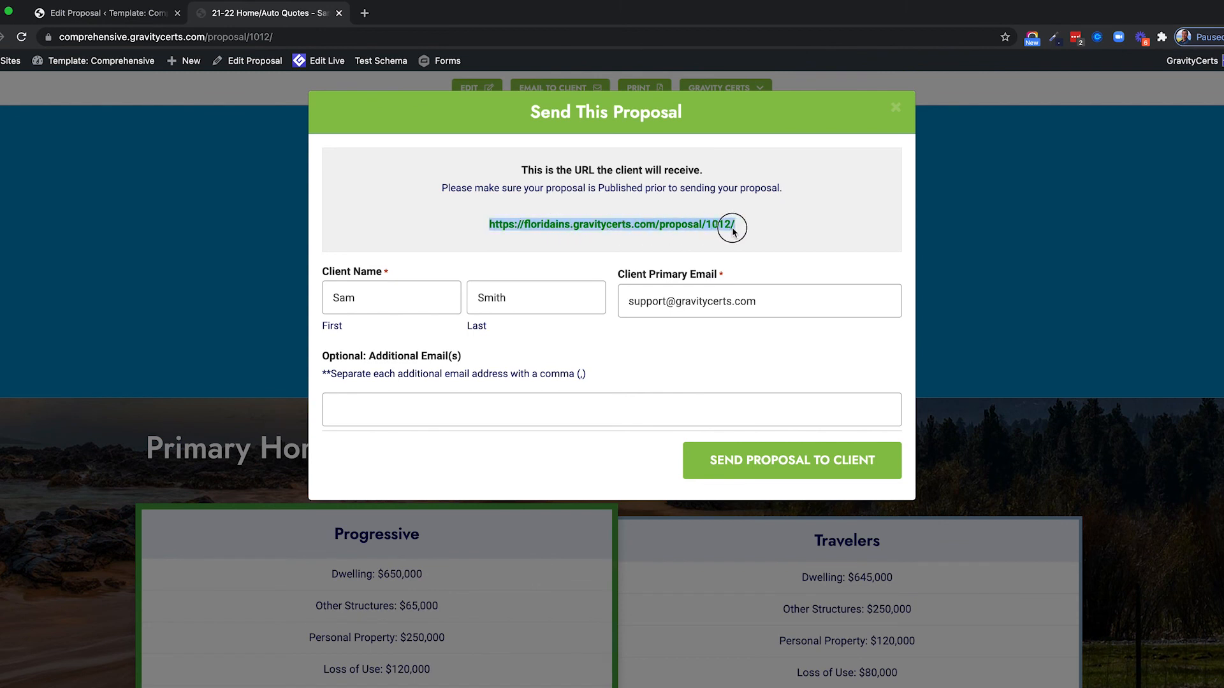
pyautogui.click(789, 274)
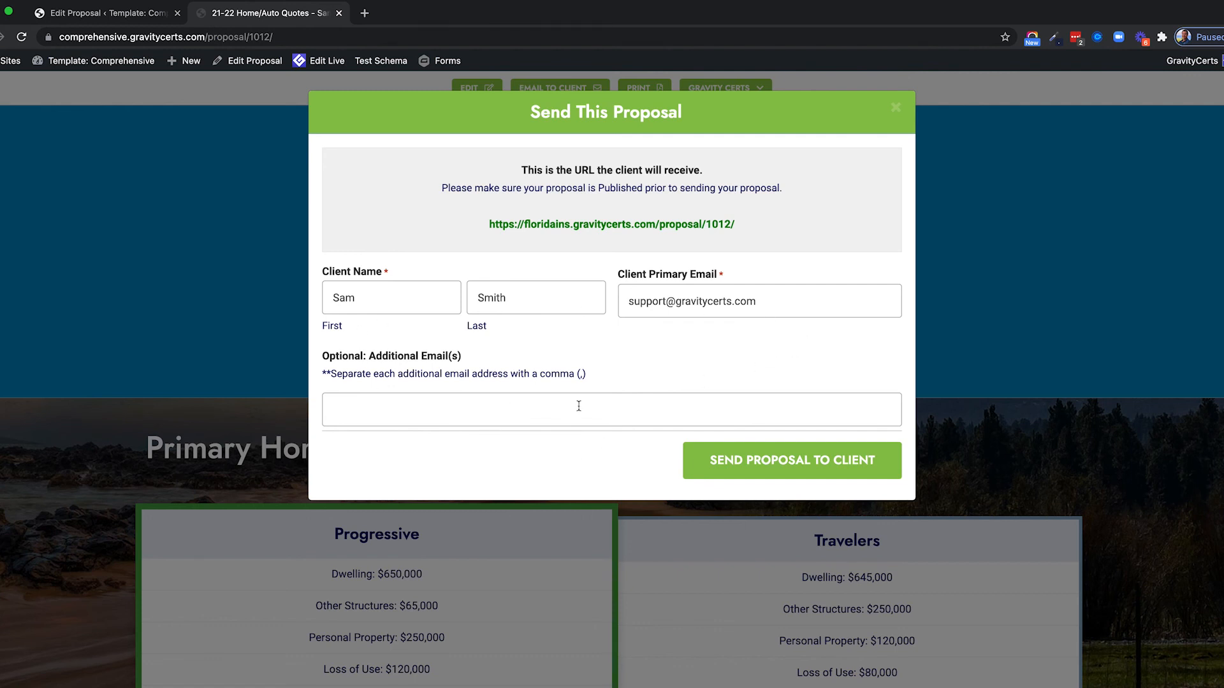
pyautogui.moveTo(360, 299); pyautogui.dragTo(311, 297)
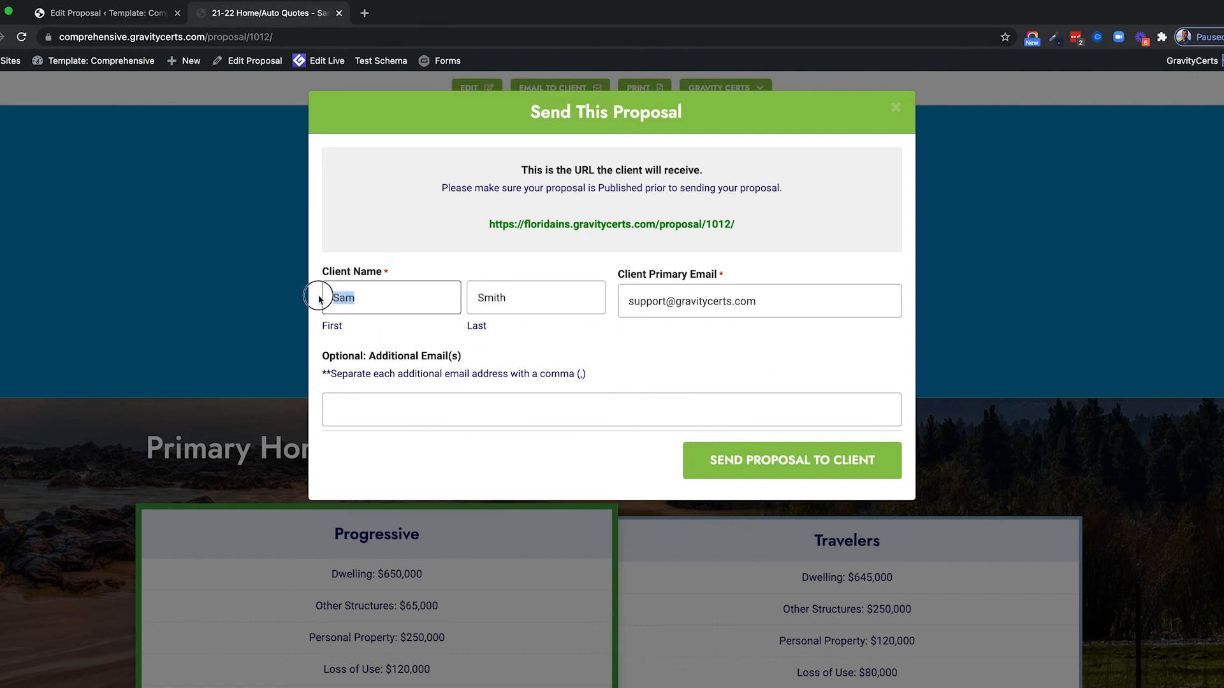
# Send the proposal to the client and dismiss the Email Sent! confirmation.
pyautogui.click(641, 304)
pyautogui.click(415, 411)
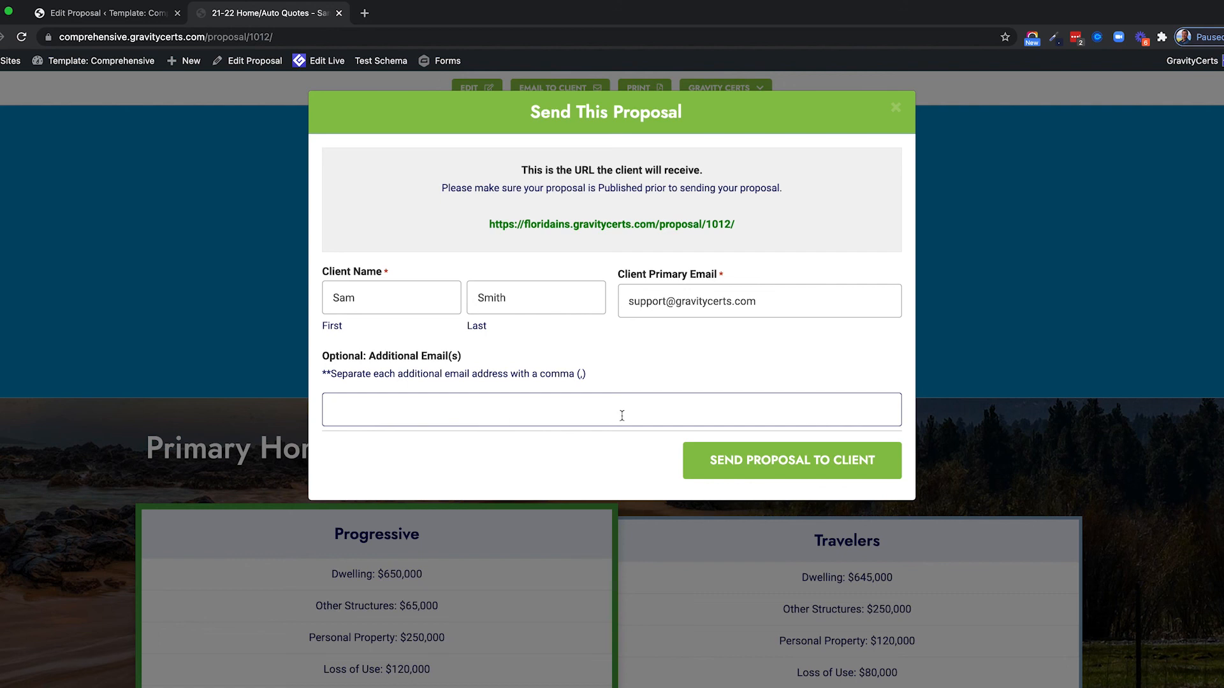
pyautogui.click(797, 465)
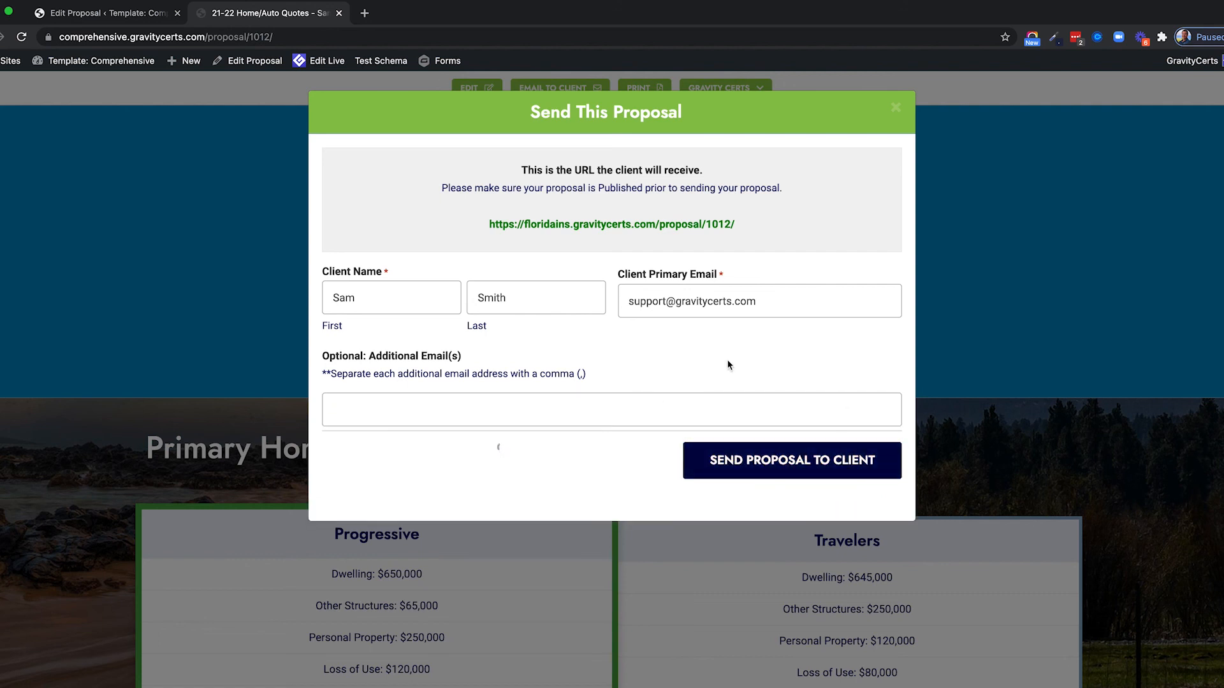
pyautogui.click(895, 107)
# Dismiss the desktop notification prompt and review the quotes email's subject and body.
pyautogui.scroll(1, 392, 352)
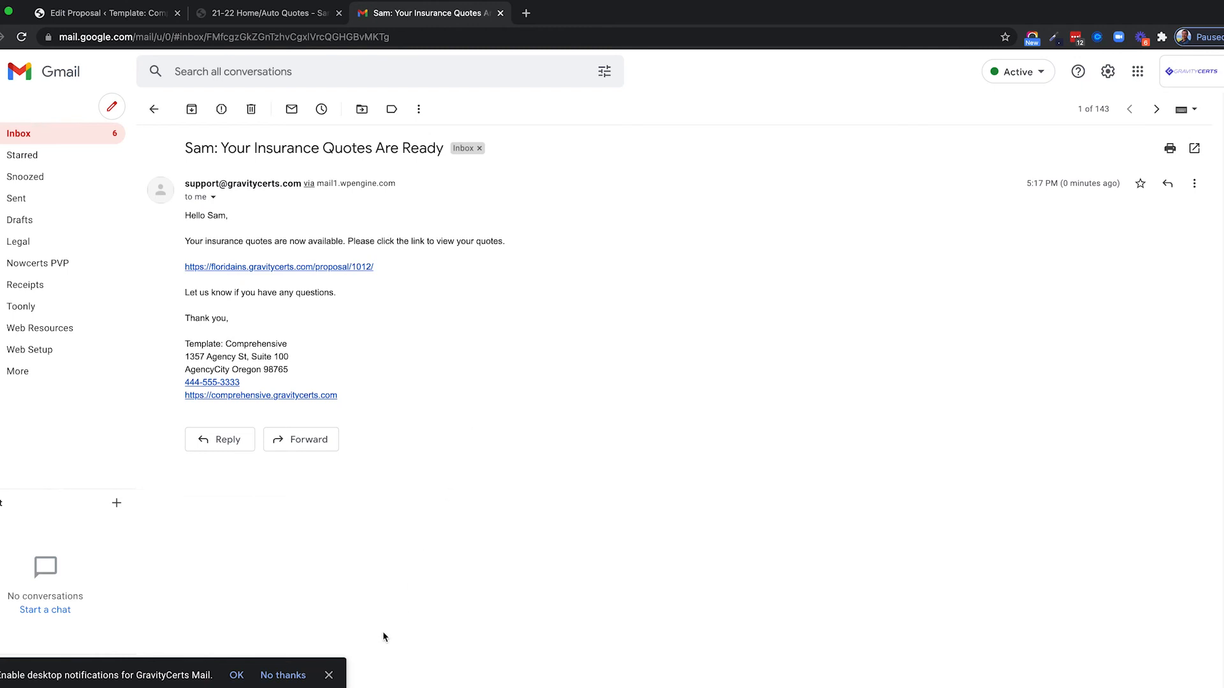
pyautogui.click(328, 675)
pyautogui.moveTo(184, 148); pyautogui.dragTo(558, 398)
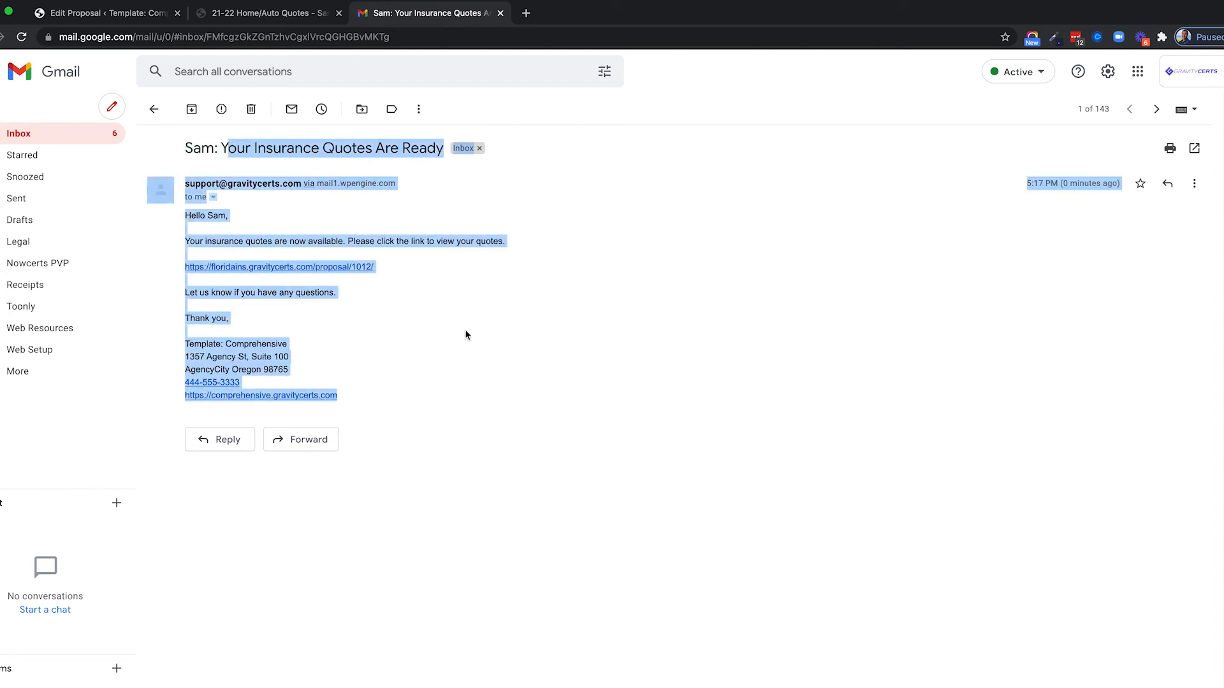
pyautogui.click(343, 314)
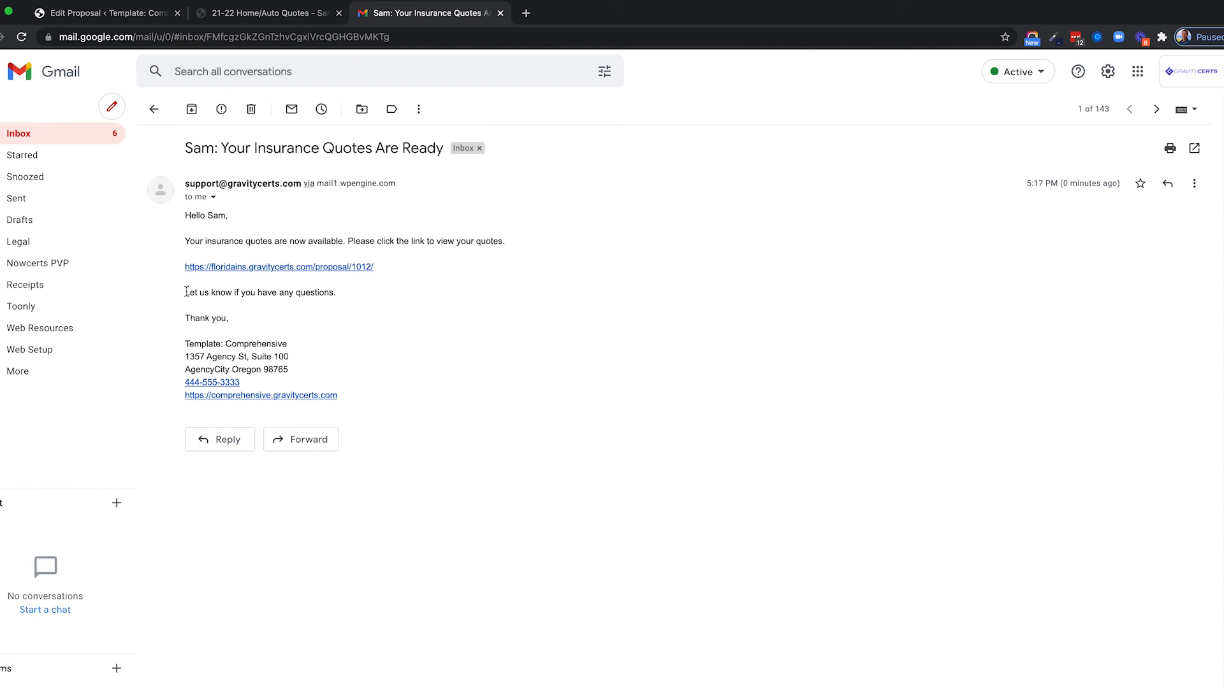
# Review the line inviting questions and the agency signature block.
pyautogui.moveTo(186, 292); pyautogui.dragTo(342, 295)
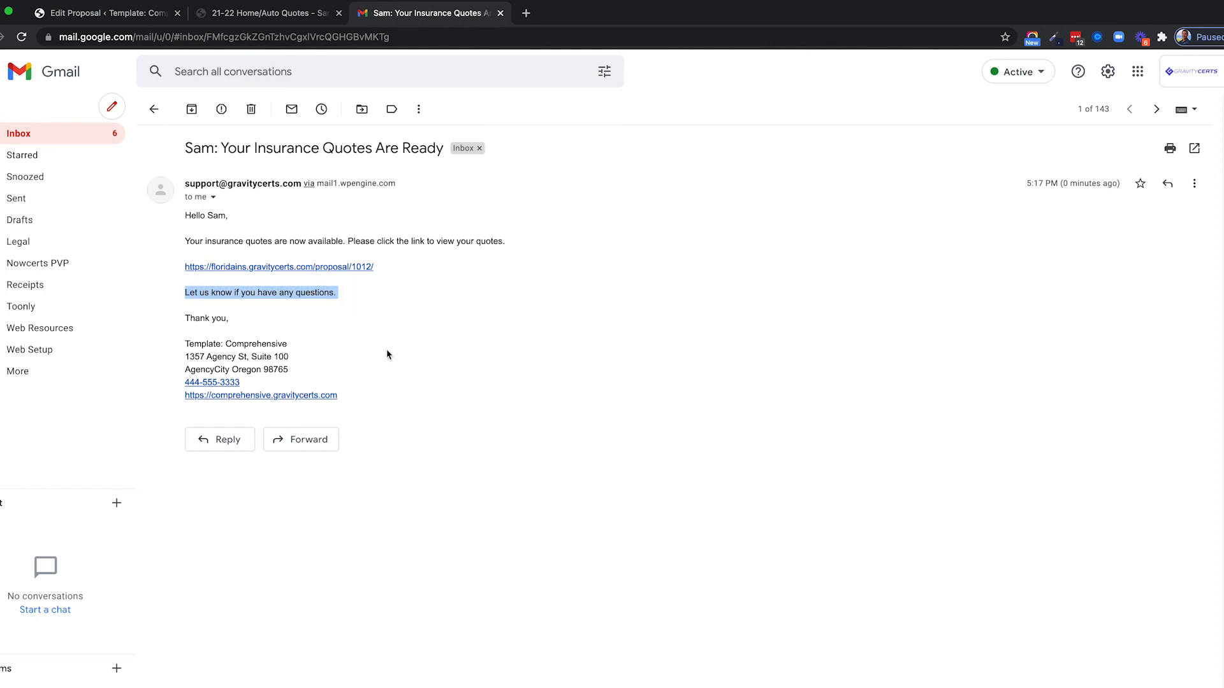
pyautogui.click(186, 343)
pyautogui.moveTo(186, 343)
pyautogui.mouseDown()
pyautogui.moveTo(276, 342)
pyautogui.moveTo(292, 379)
pyautogui.moveTo(381, 407)
pyautogui.mouseUp()
pyautogui.click(358, 379)
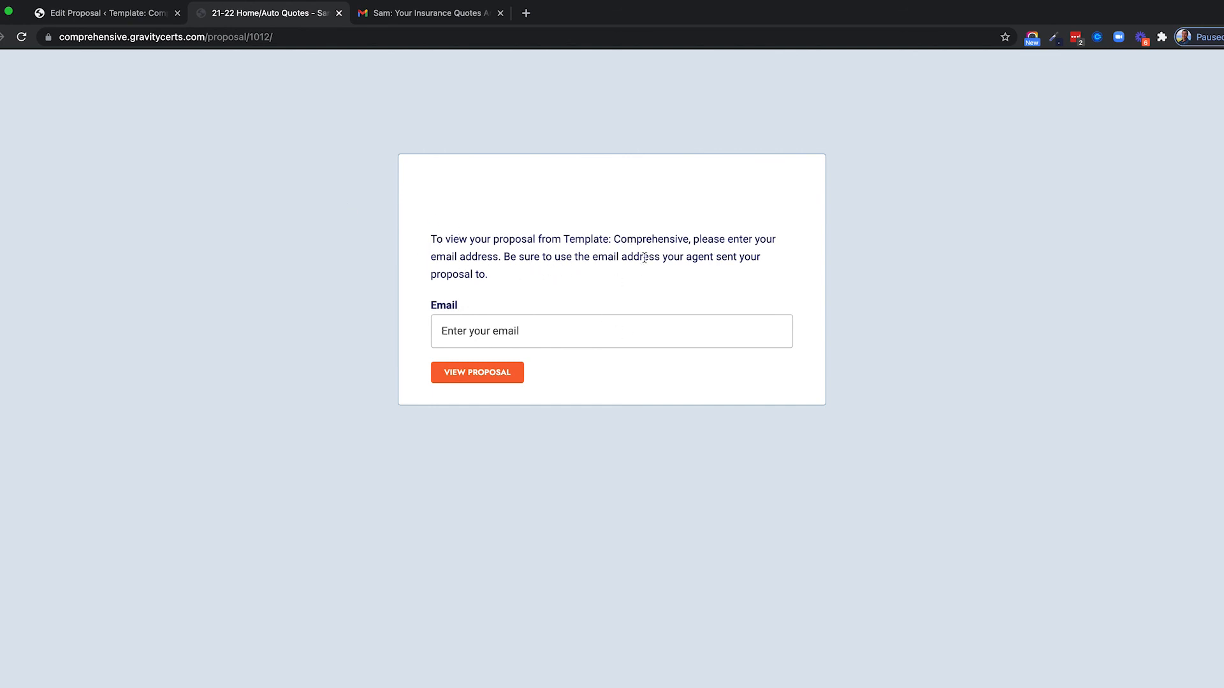
# Enter the client's email address on the proposal gate and choose VIEW PROPOSAL.
pyautogui.moveTo(590, 257); pyautogui.dragTo(735, 279)
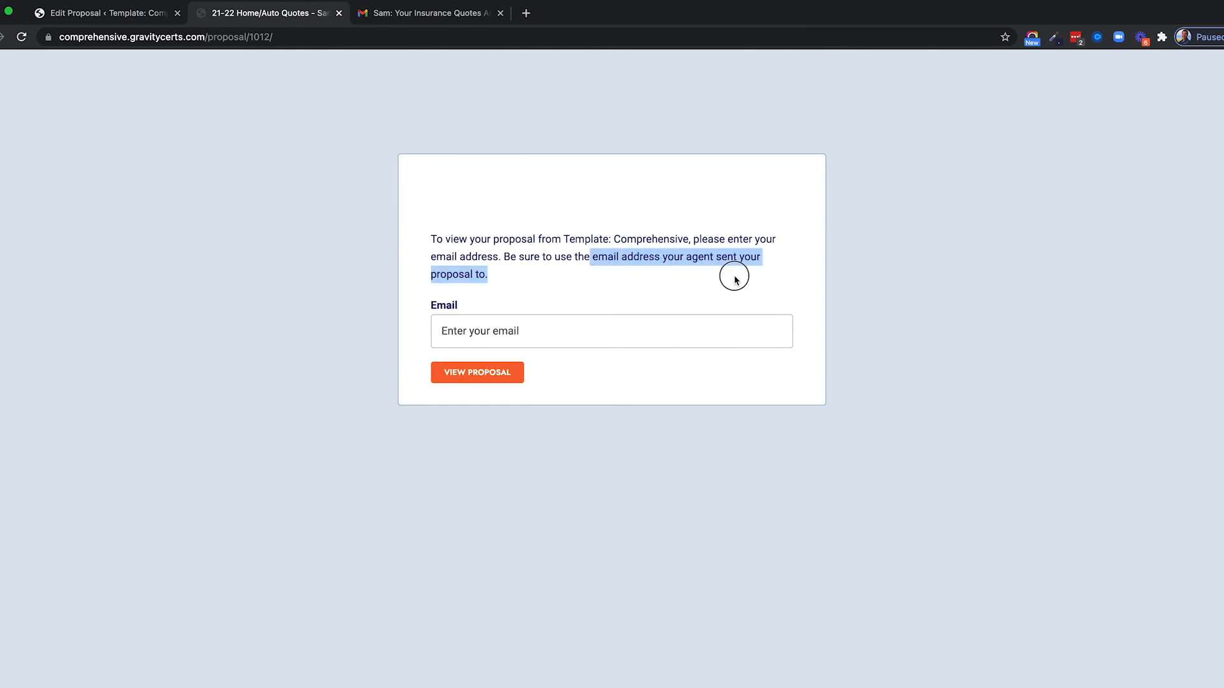
pyautogui.click(530, 343)
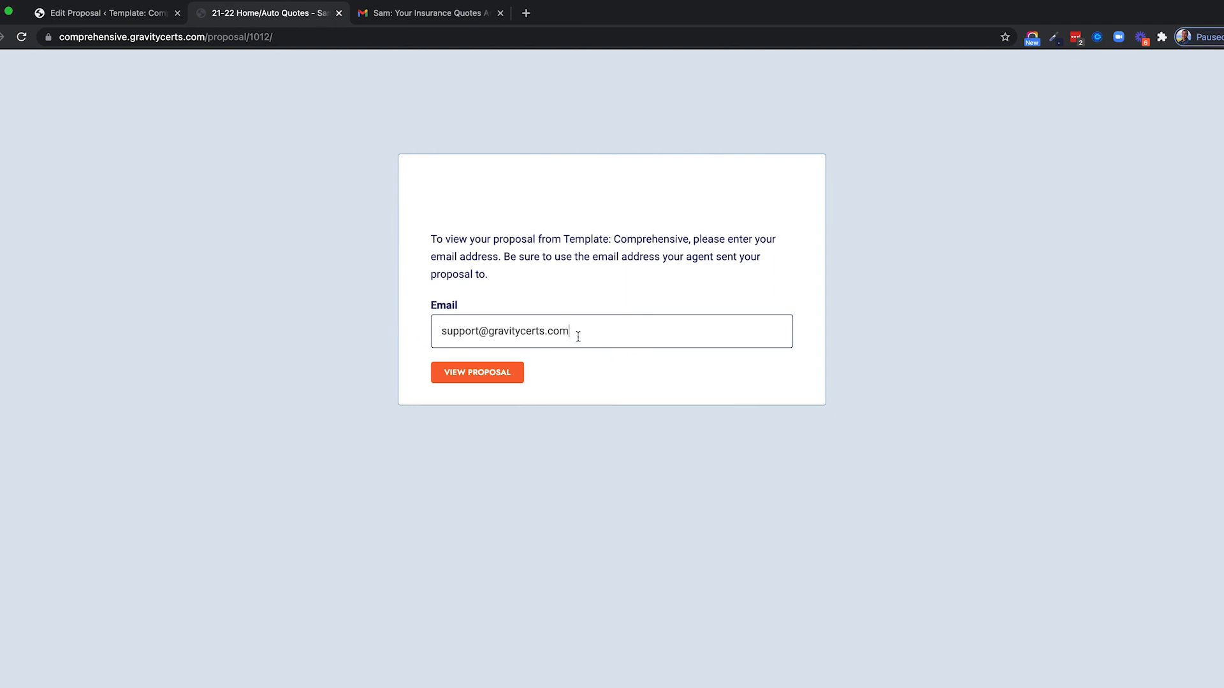
pyautogui.moveTo(569, 332); pyautogui.dragTo(426, 334)
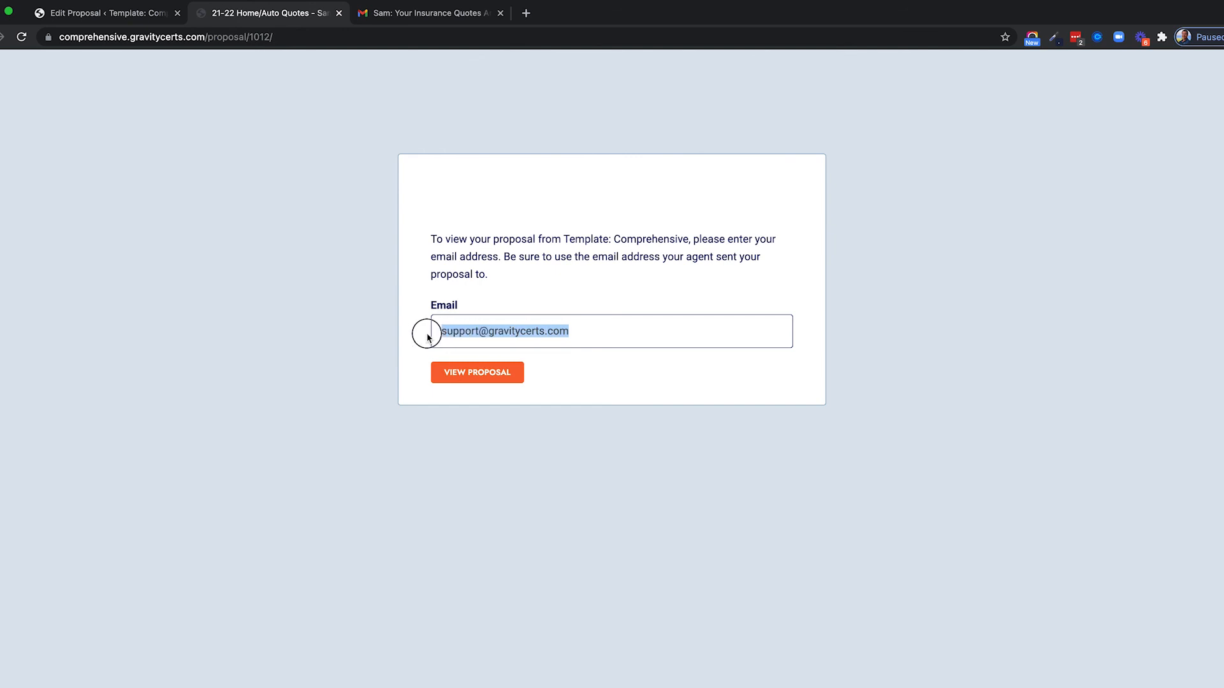
pyautogui.click(545, 331)
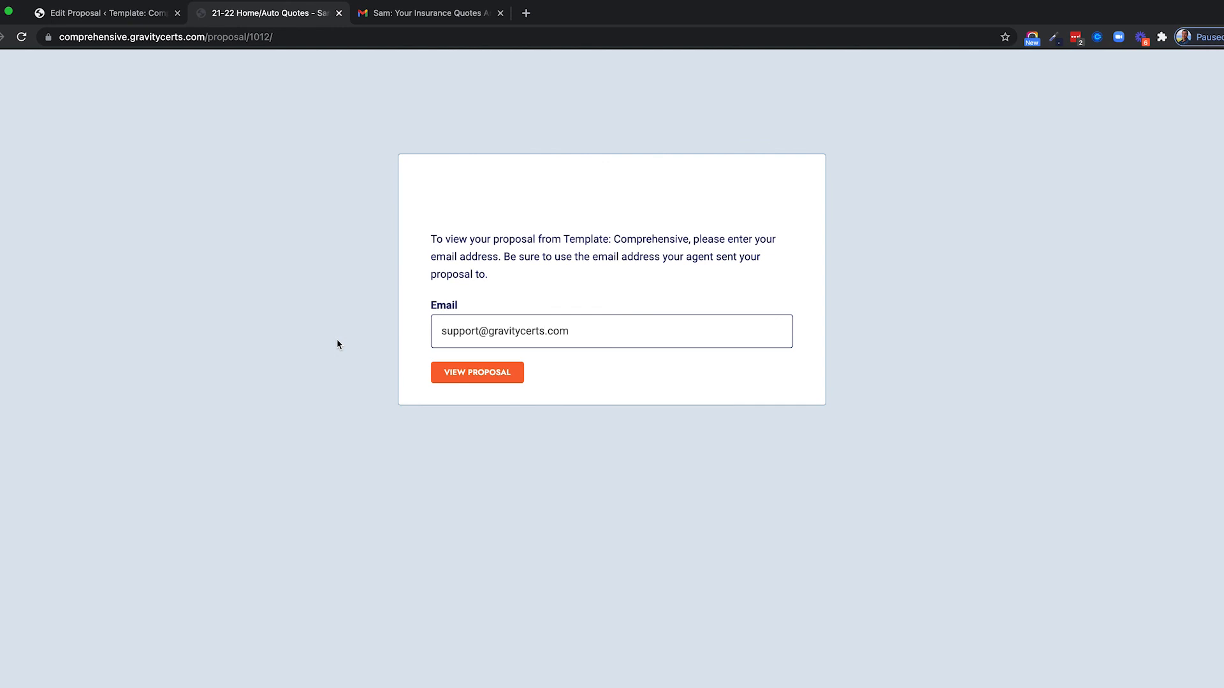
pyautogui.moveTo(442, 331); pyautogui.dragTo(593, 336)
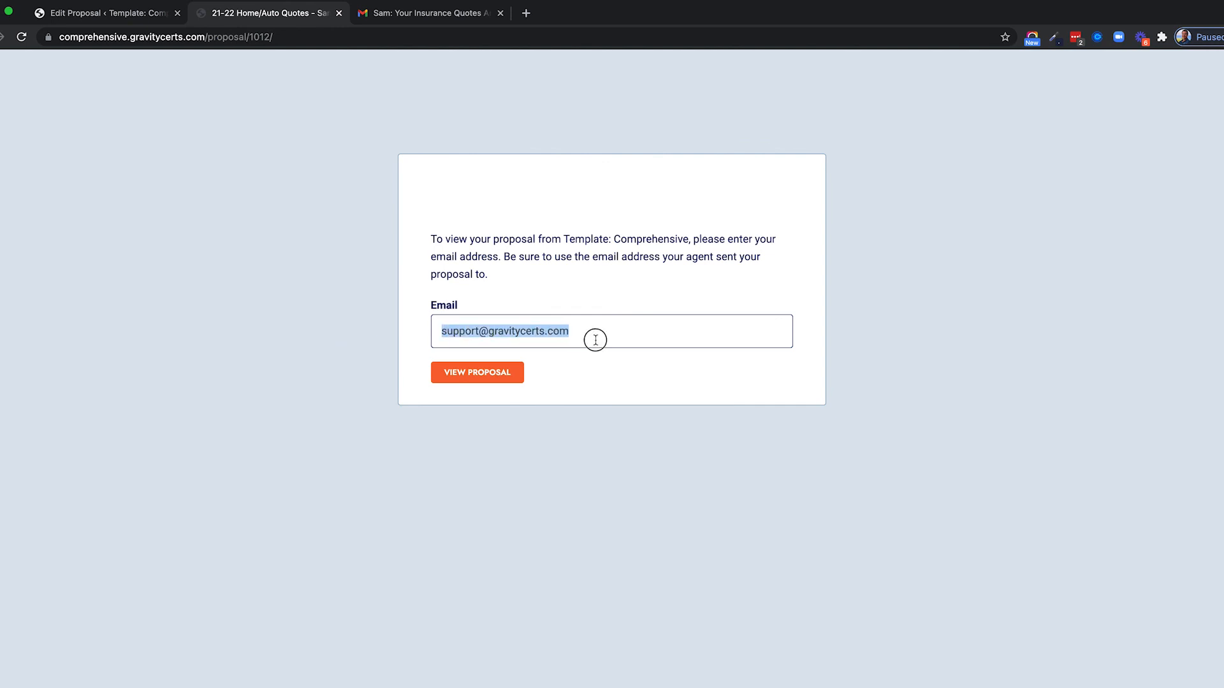
pyautogui.click(463, 377)
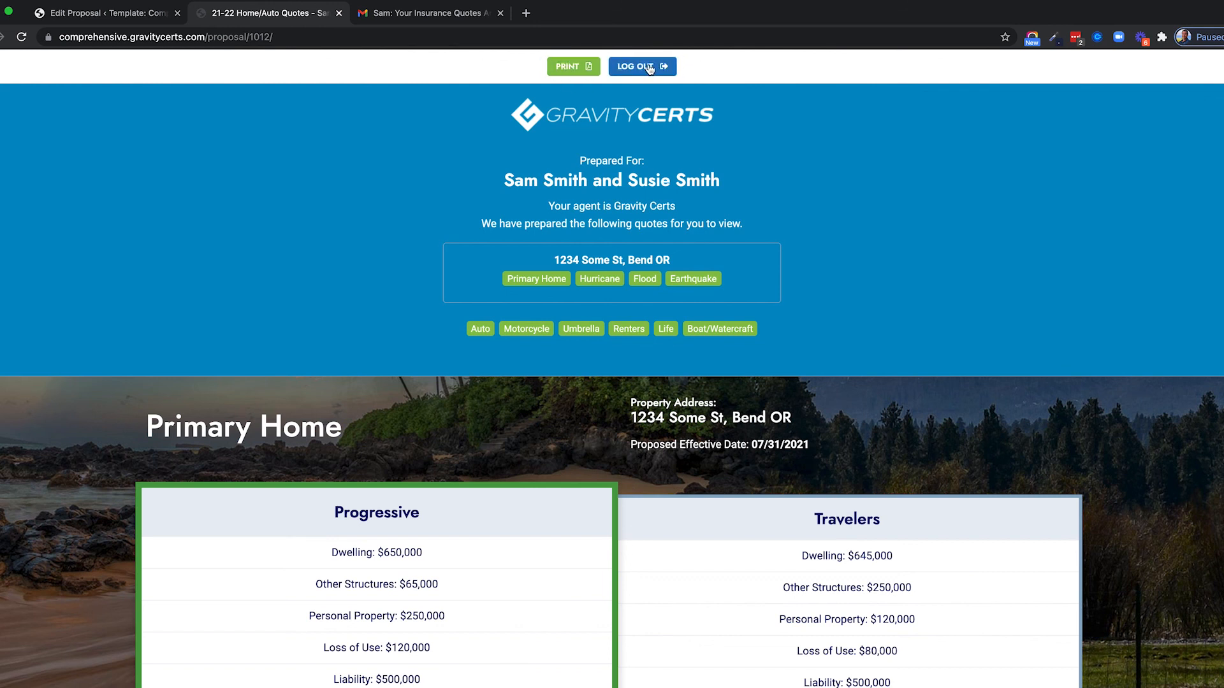
# From Next Steps, accept all quotes with their start dates via I WANT TO MOVE FORWARD.
pyautogui.scroll(-5, 510, 192)
pyautogui.scroll(3, 396, 218)
pyautogui.scroll(-3, 408, 318)
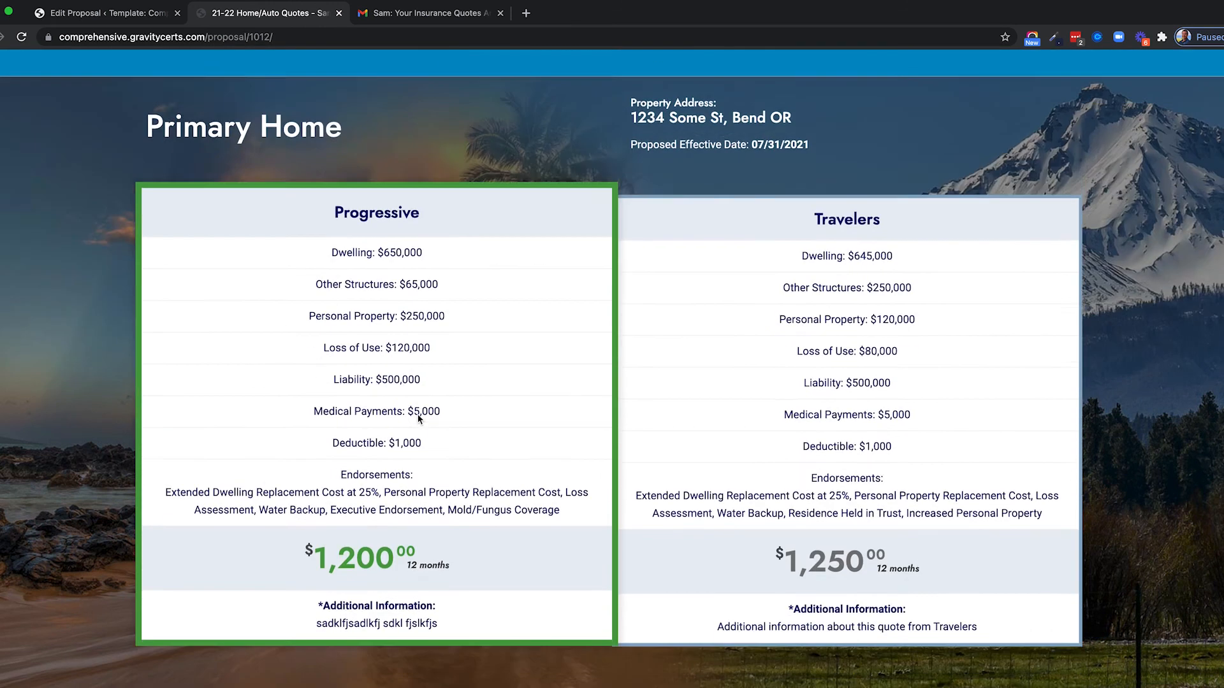
pyautogui.scroll(-20, 418, 418)
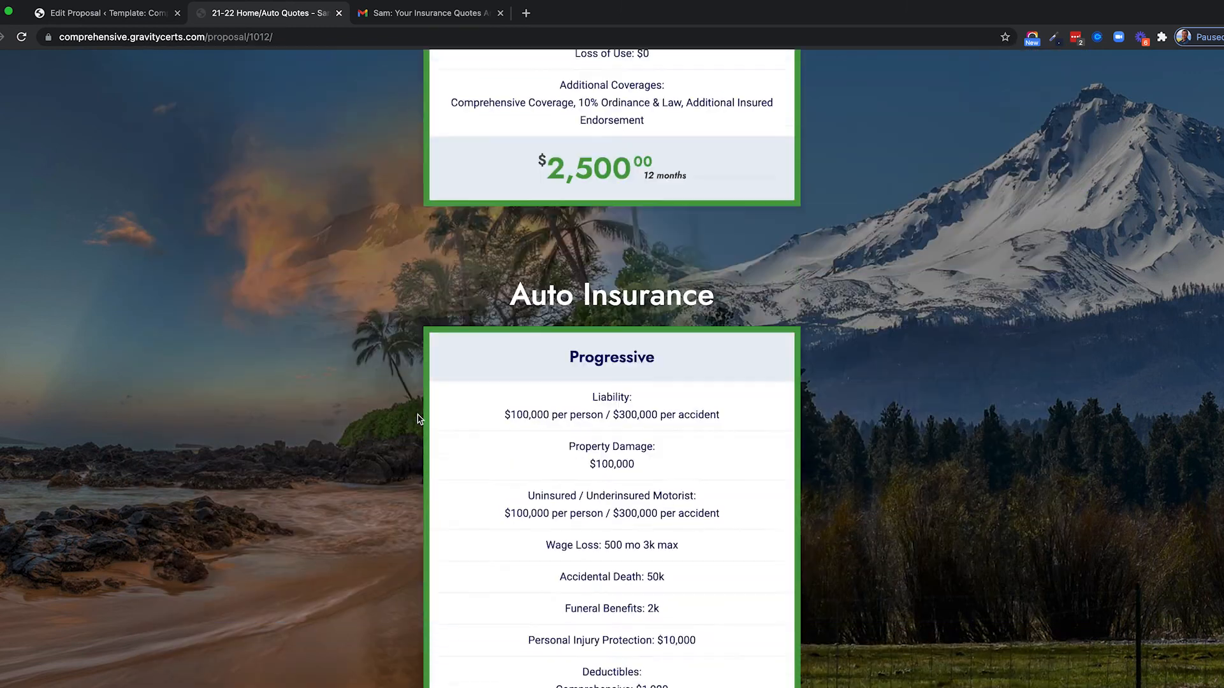
pyautogui.scroll(-20, 418, 419)
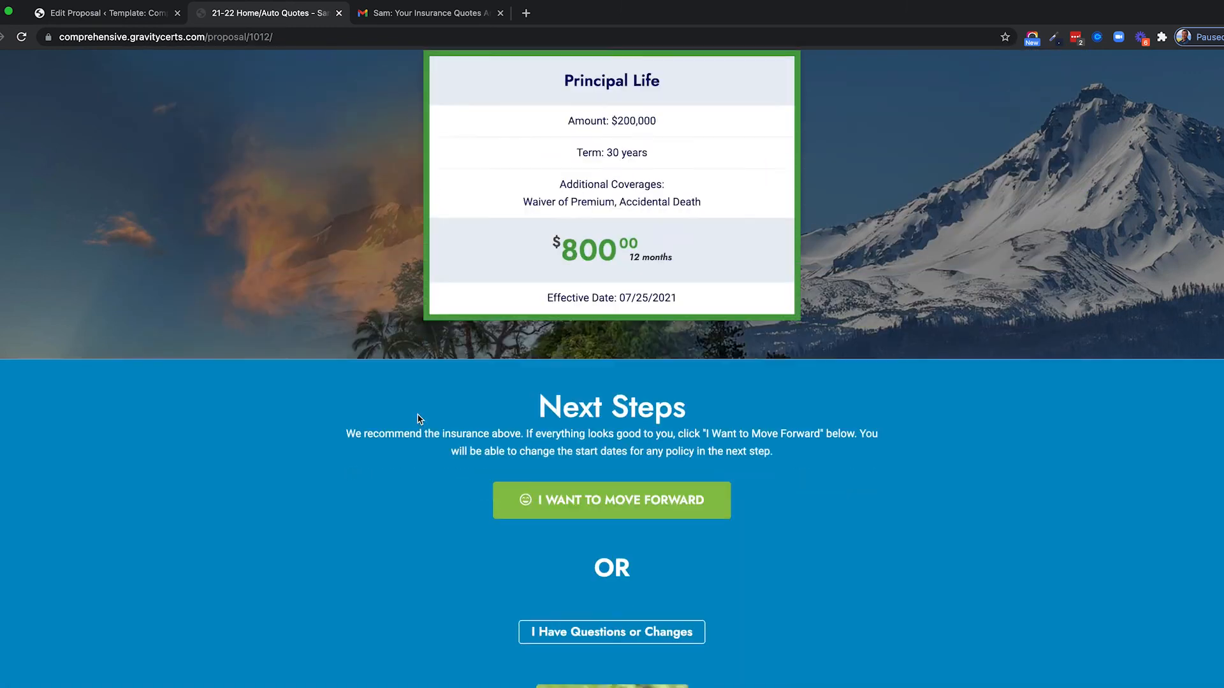
pyautogui.scroll(-3, 418, 418)
pyautogui.click(624, 335)
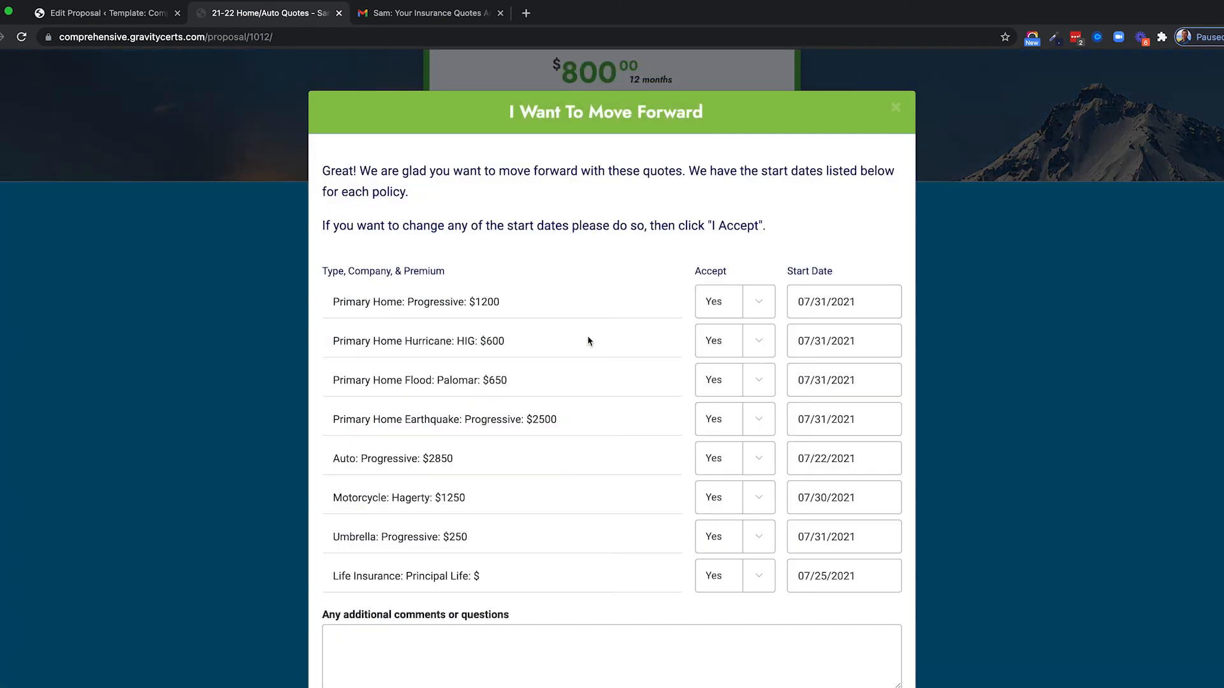
pyautogui.scroll(-3, 541, 356)
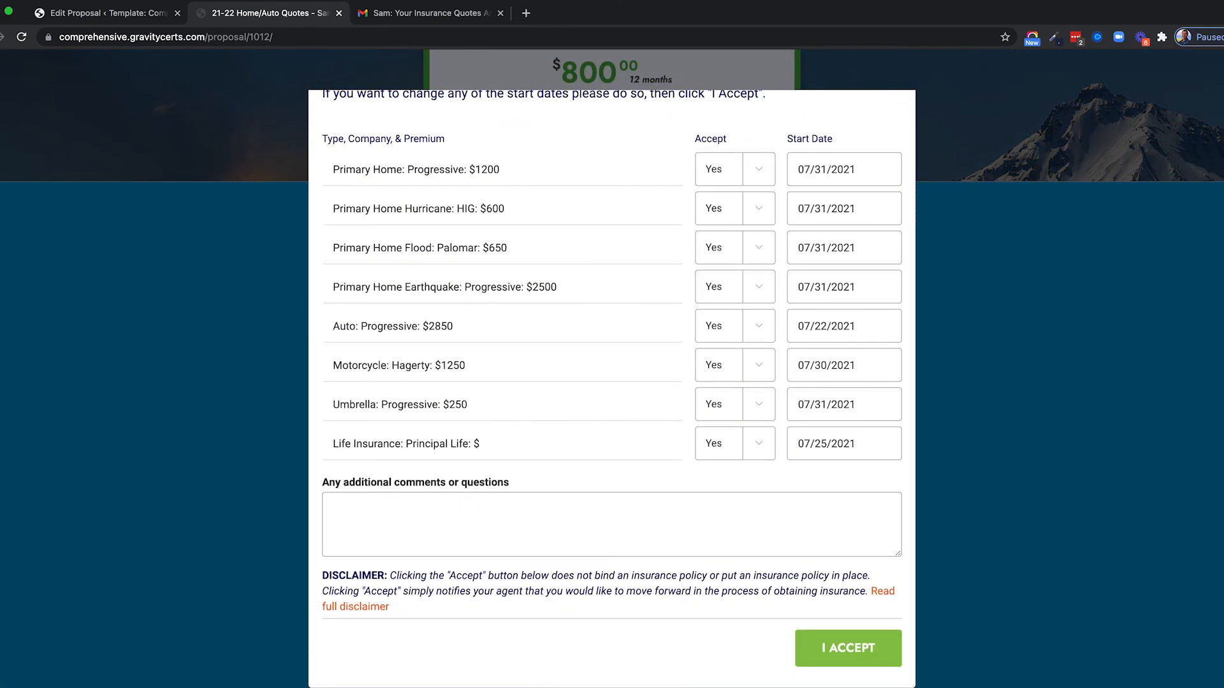
pyautogui.click(829, 645)
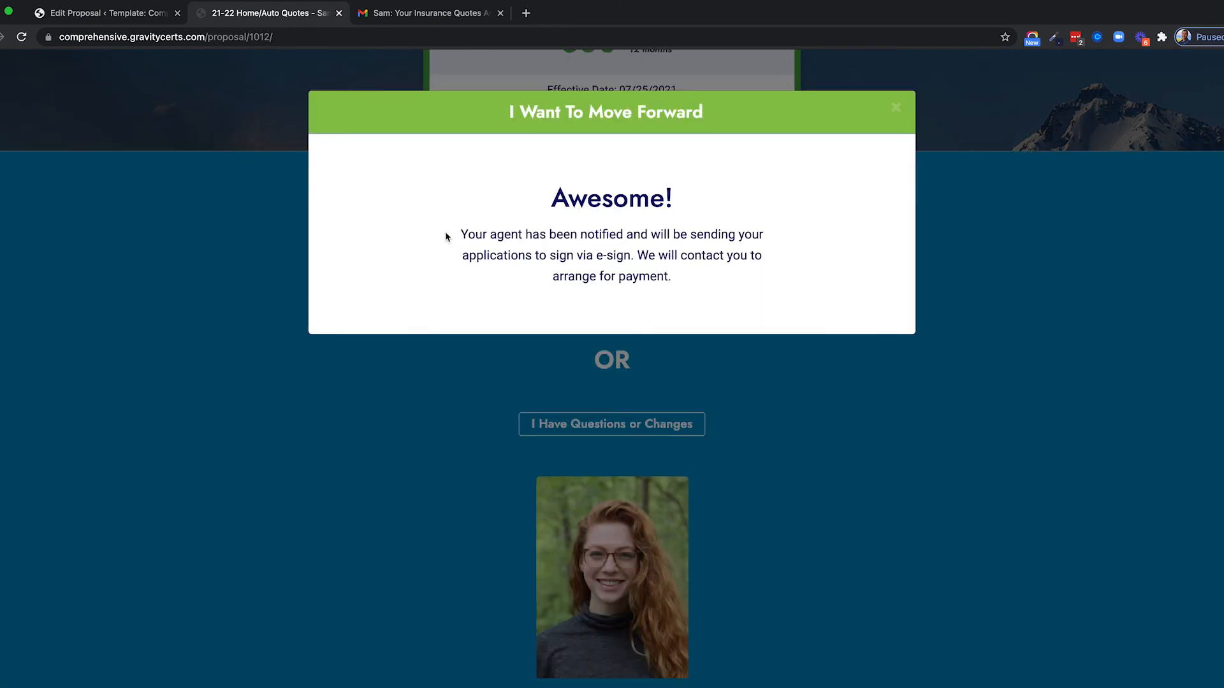
# Review the agent-notified Awesome! confirmation and close it.
pyautogui.moveTo(461, 233); pyautogui.dragTo(677, 276)
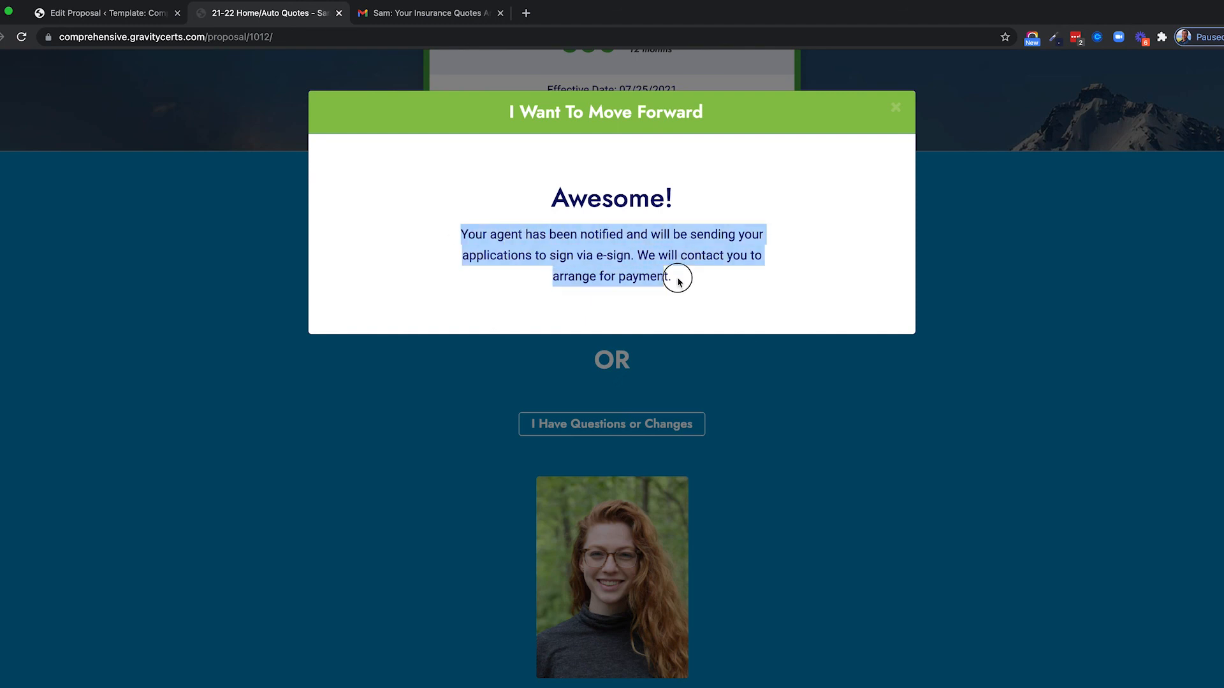
pyautogui.click(548, 251)
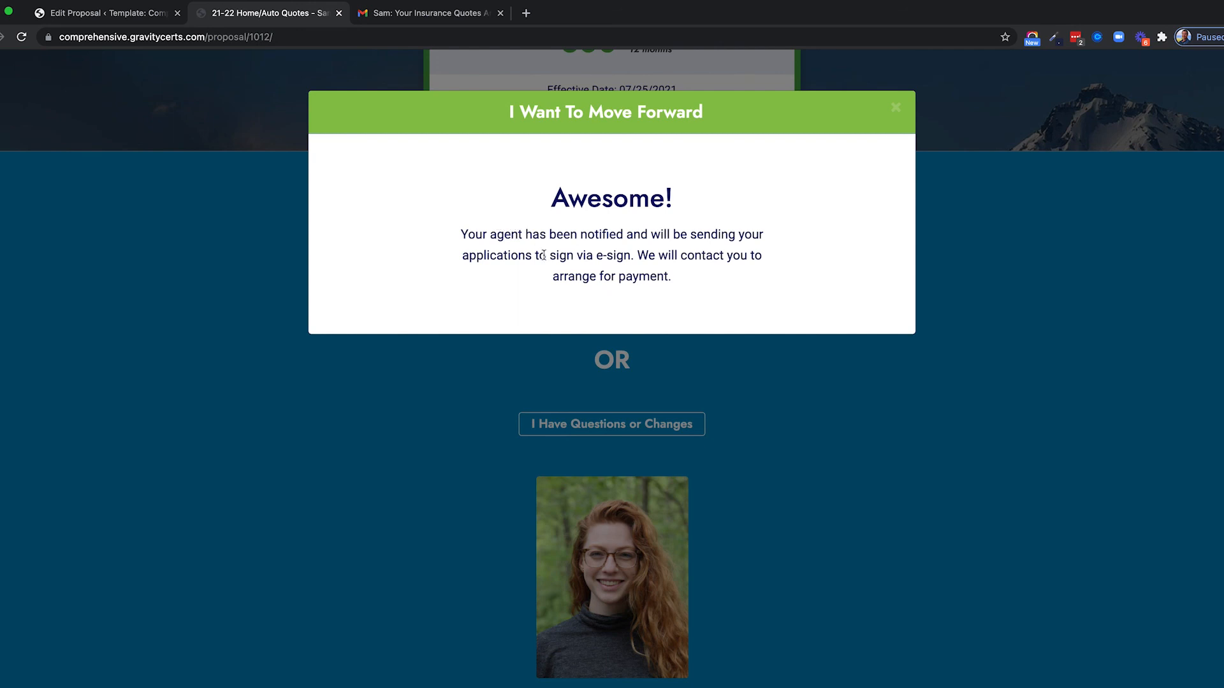
pyautogui.moveTo(459, 232); pyautogui.dragTo(691, 281)
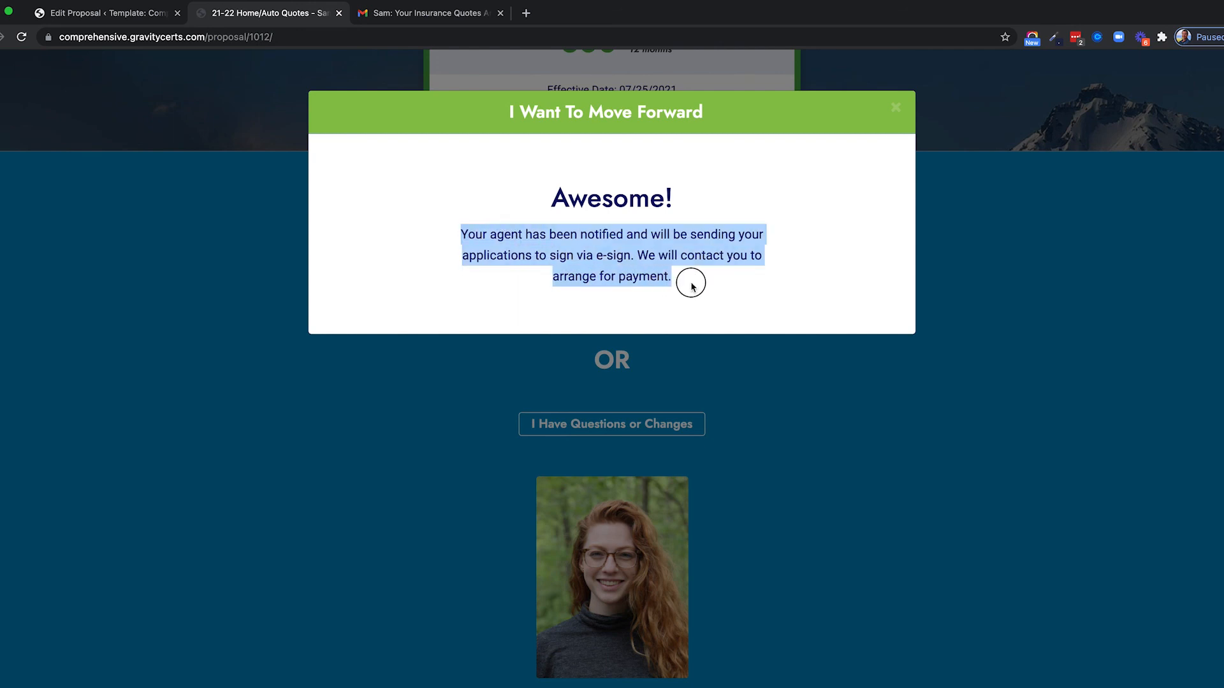
pyautogui.click(461, 309)
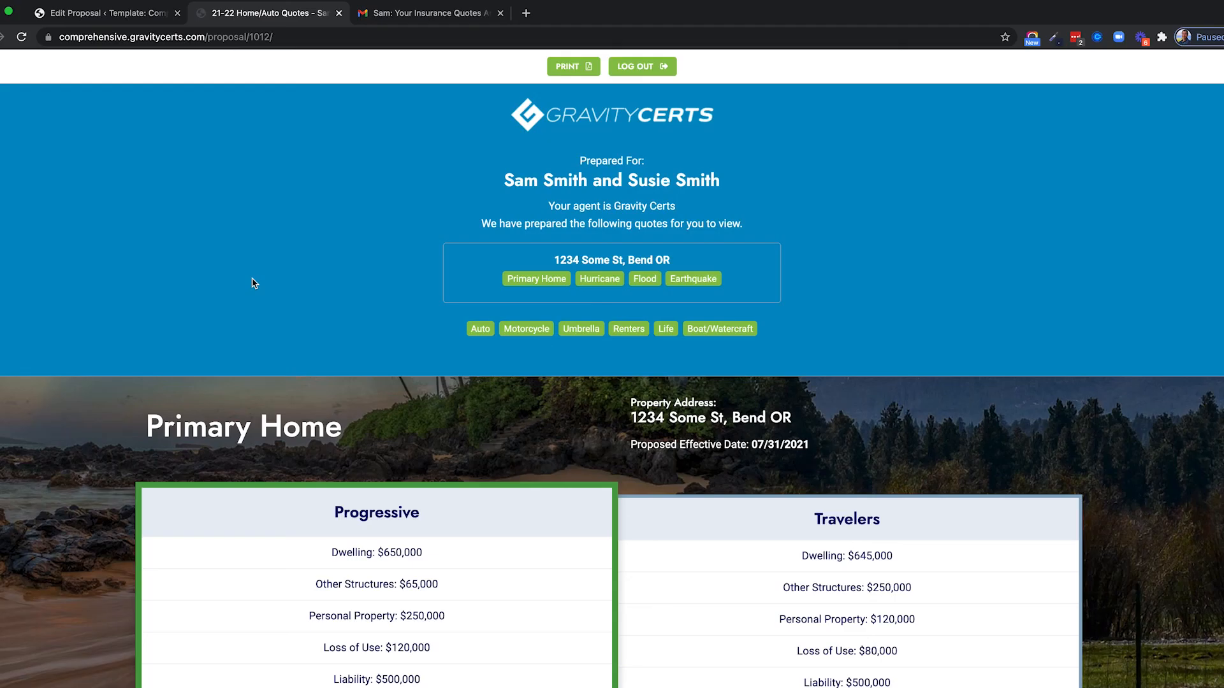